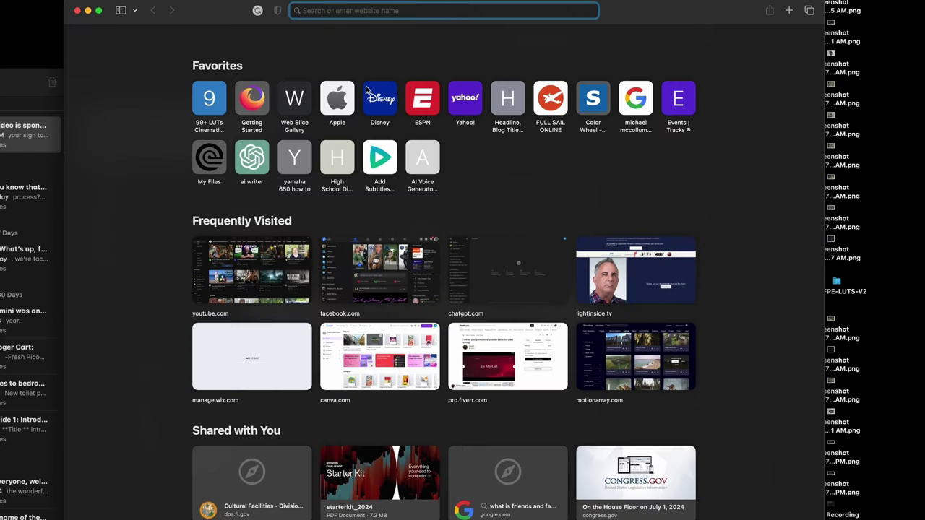
pyautogui.write('www')
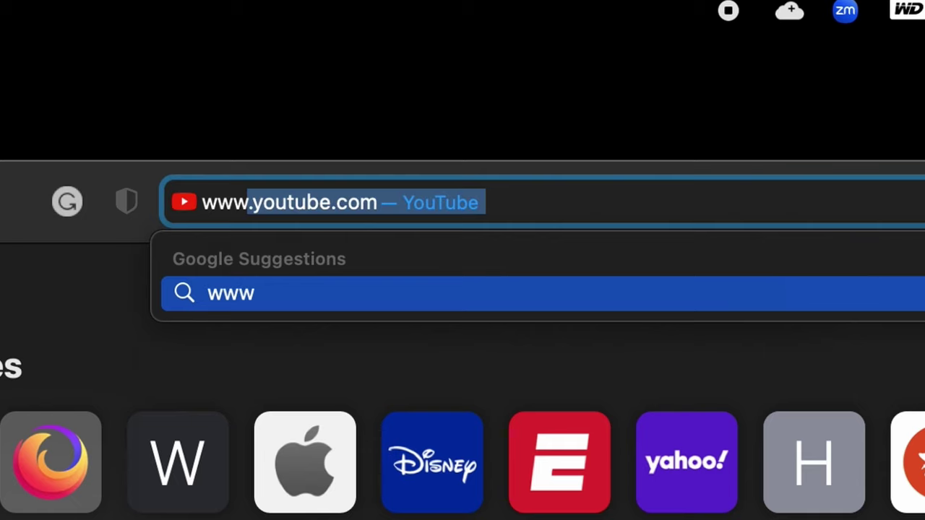
pyautogui.write('.blackmagic')
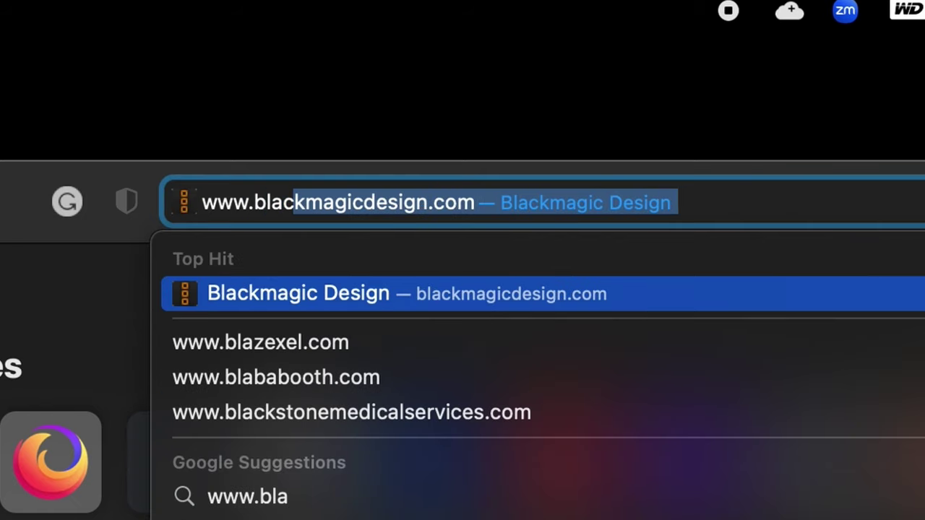
pyautogui.write('design.com')
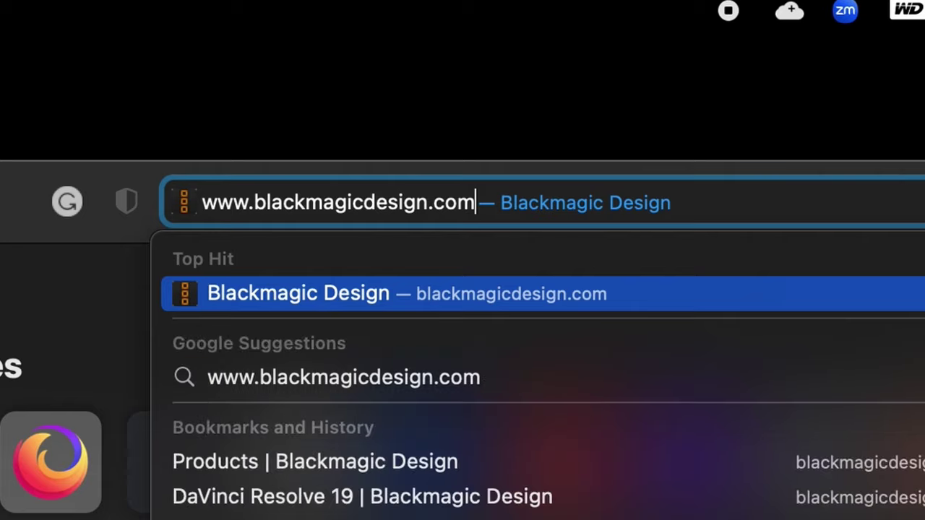
pyautogui.press('Return')
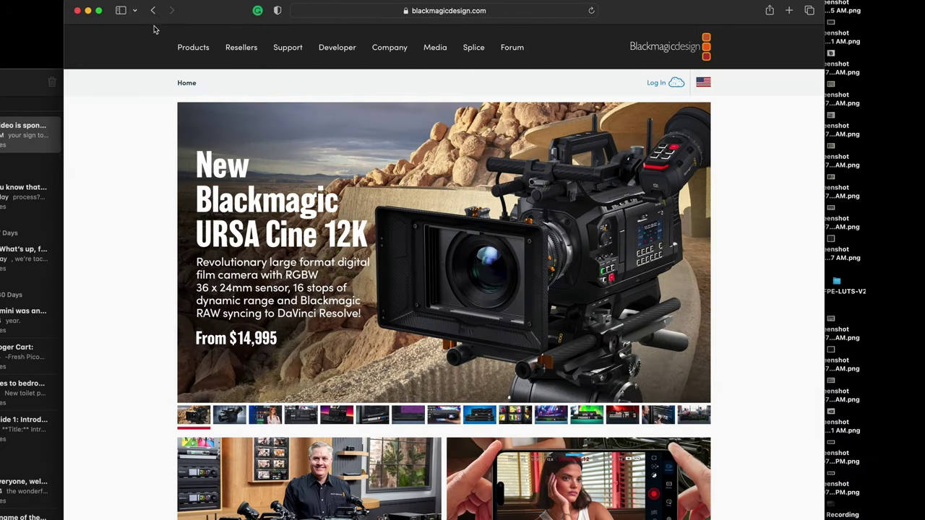
# Open the free DaVinci Resolve product page from the DaVinci Resolve and Fusion Software product family.
pyautogui.click(191, 48)
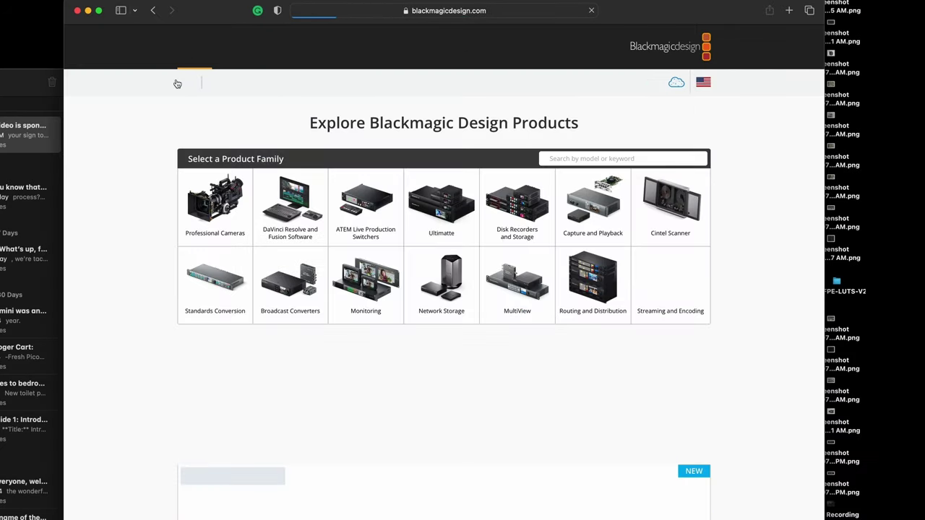
pyautogui.click(296, 203)
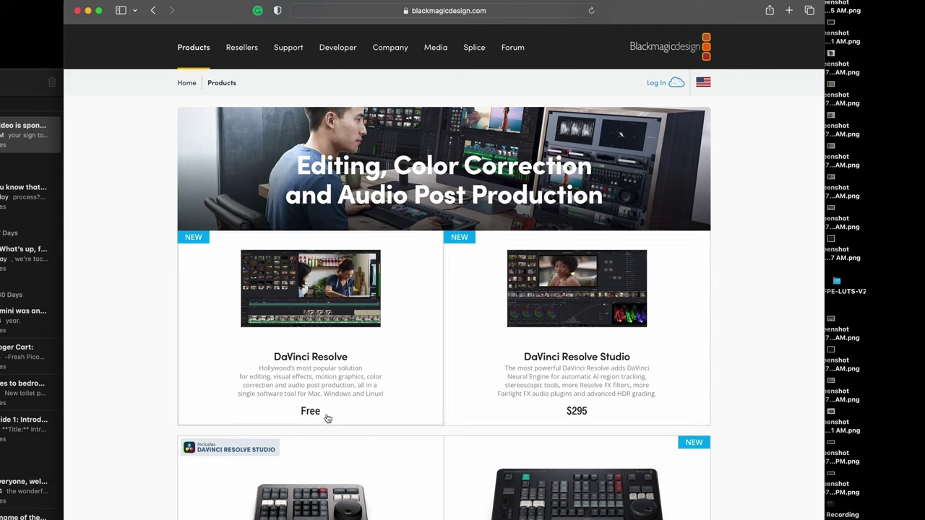
pyautogui.click(329, 375)
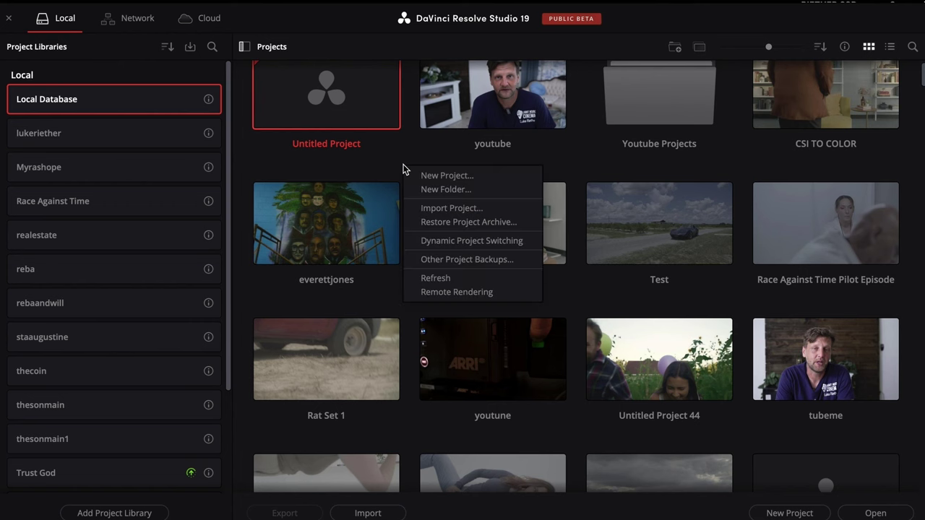
# Switch to DaVinci Resolve and create a new folder named youtube in the Local Database project library.
pyautogui.click(435, 190)
pyautogui.press('Escape')
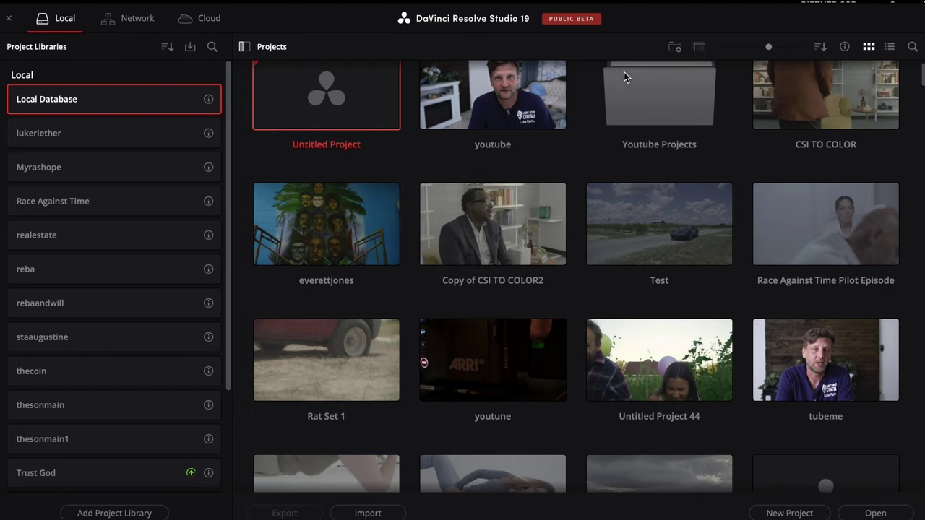
pyautogui.click(674, 48)
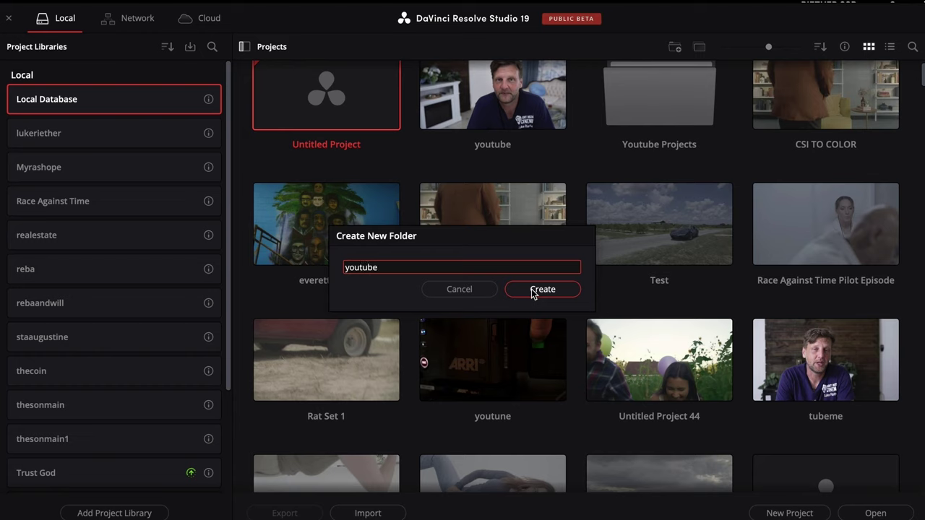
pyautogui.click(553, 290)
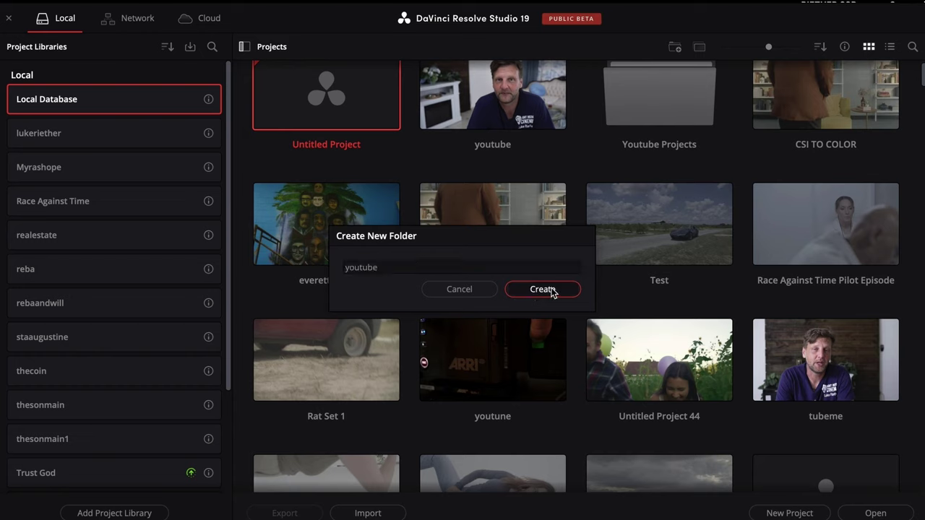
pyautogui.click(566, 316)
pyautogui.click(425, 268)
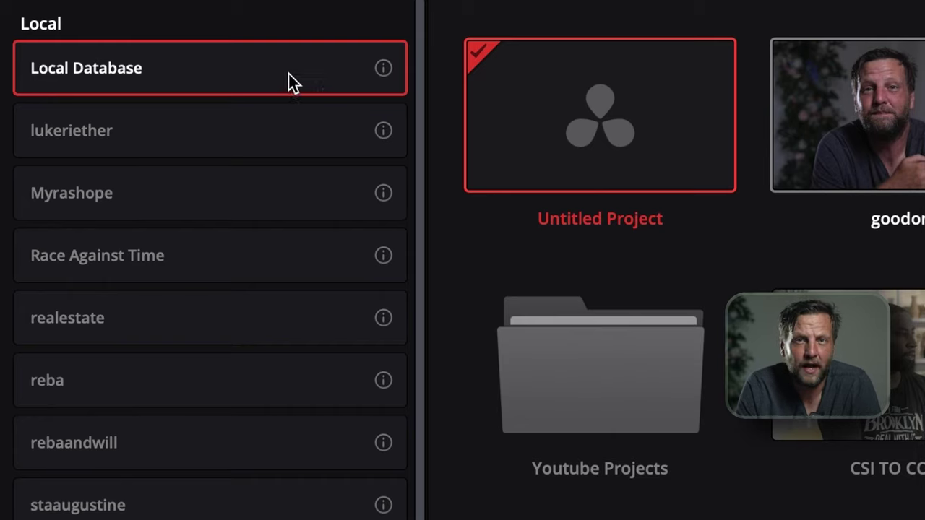
# Reveal the Local Database library's storage folder in Finder, and close that Finder window after viewing it.
pyautogui.rightClick(288, 75)
pyautogui.click(372, 25)
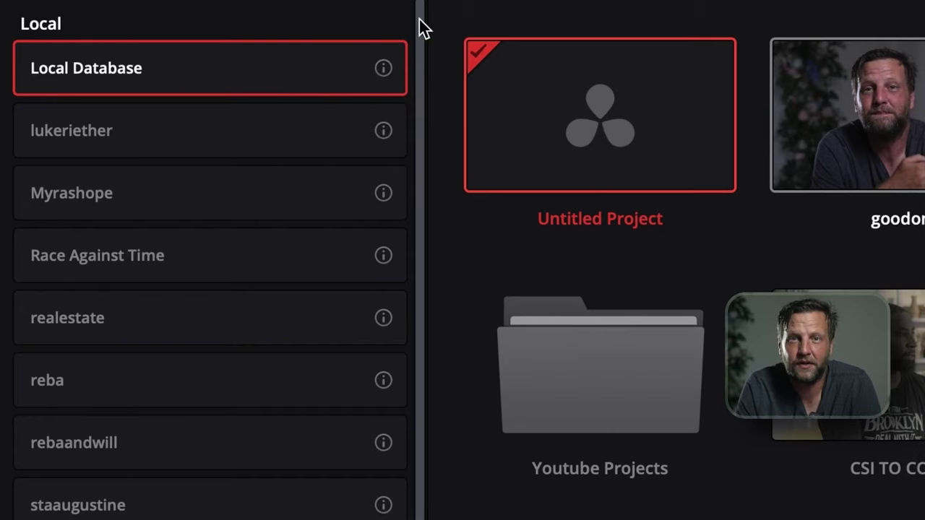
pyautogui.rightClick(164, 58)
pyautogui.click(211, 80)
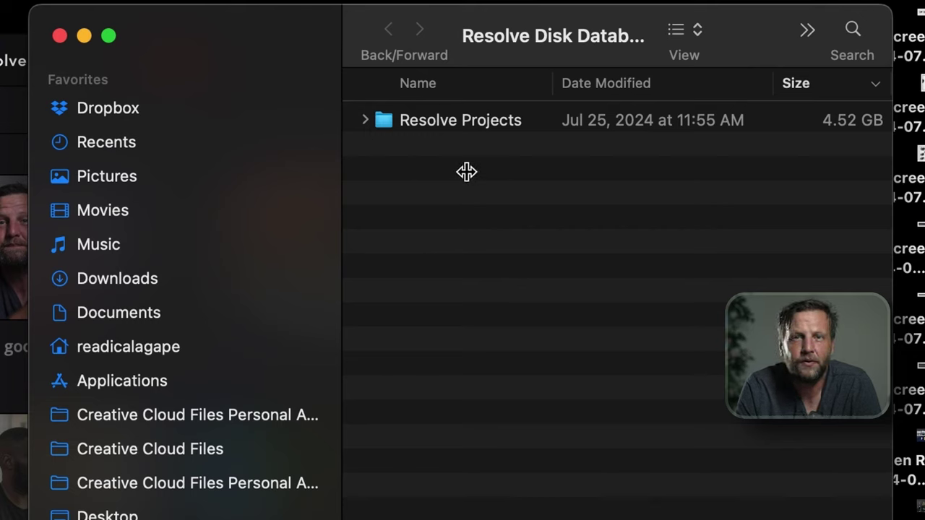
pyautogui.click(57, 35)
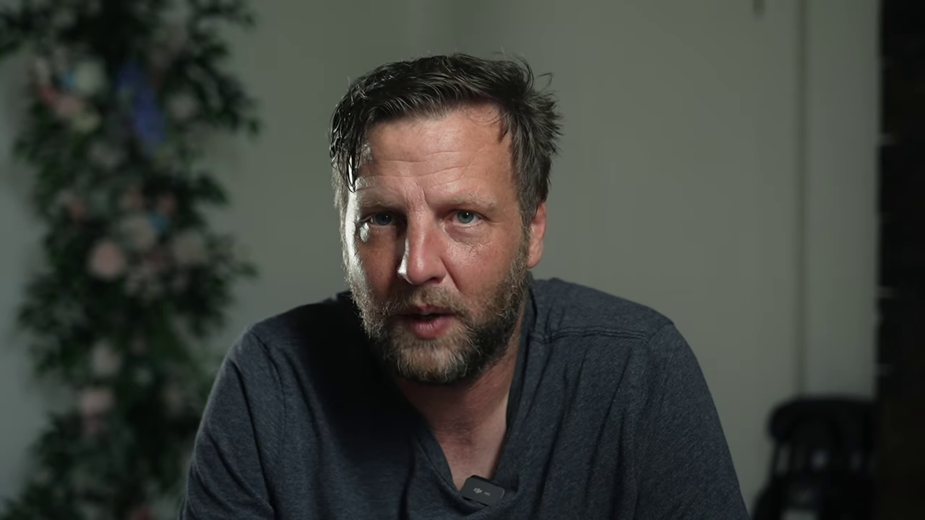
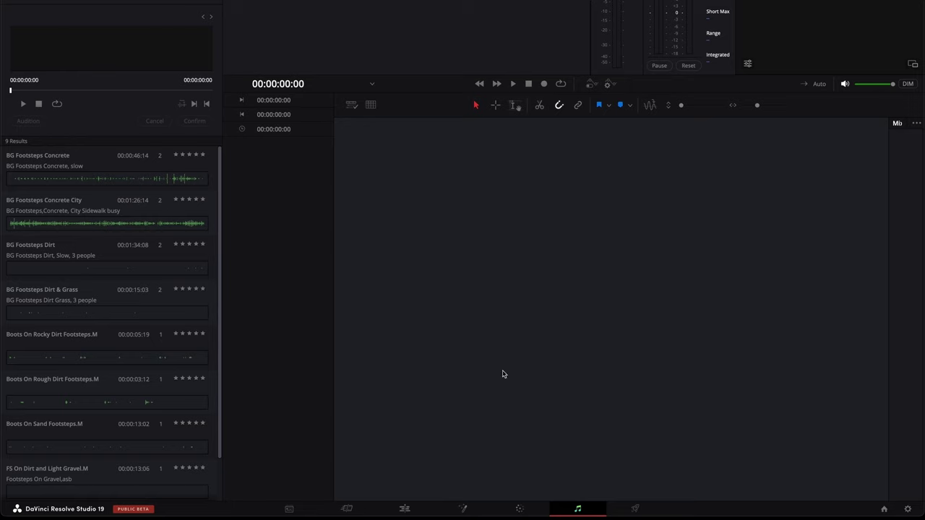
# Open the Deliver page and look through its render presets.
pyautogui.click(636, 509)
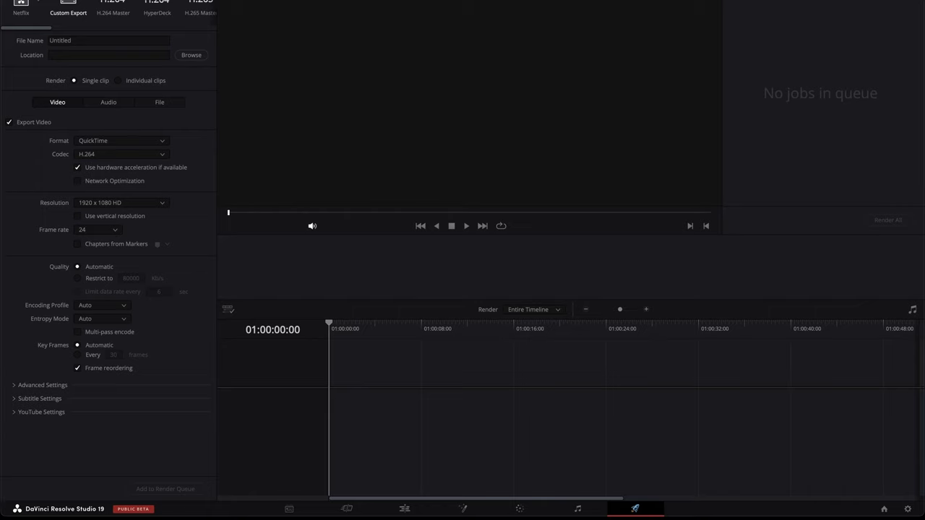
pyautogui.hscroll(3, 142, 12)
pyautogui.hscroll(-3, 141, 12)
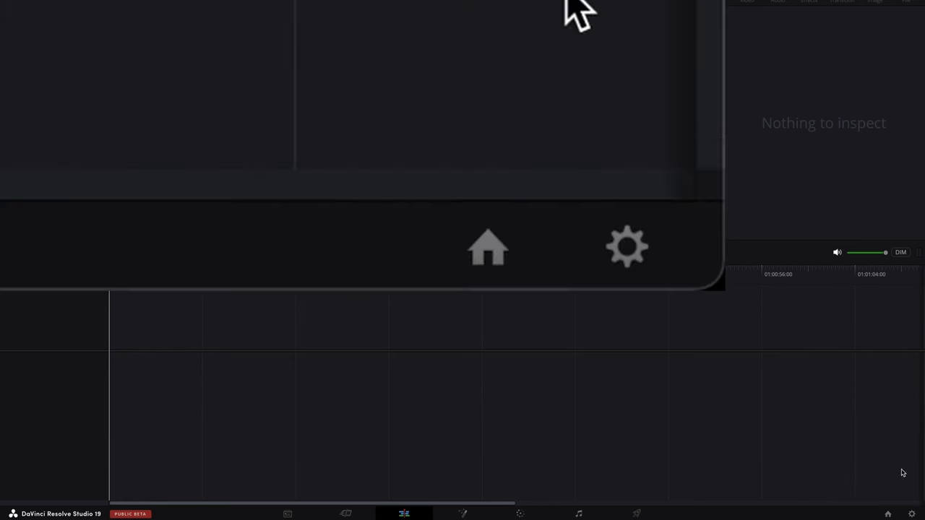
# View the Project Manager and the project's master settings, closing each without making changes.
pyautogui.click(889, 514)
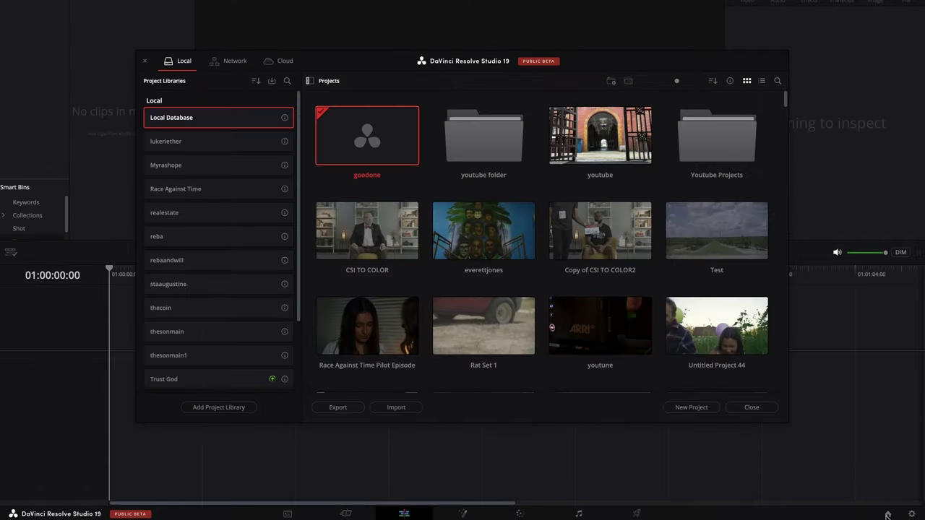
pyautogui.click(763, 408)
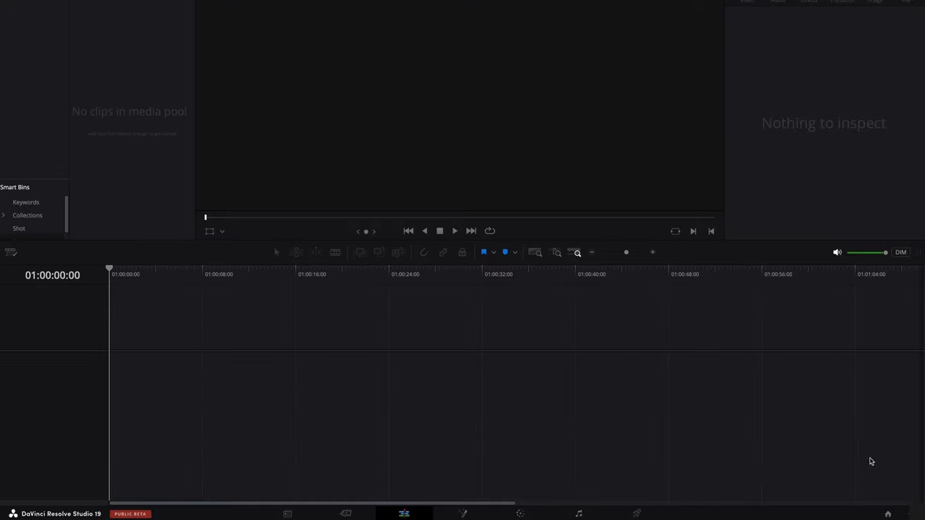
pyautogui.click(908, 515)
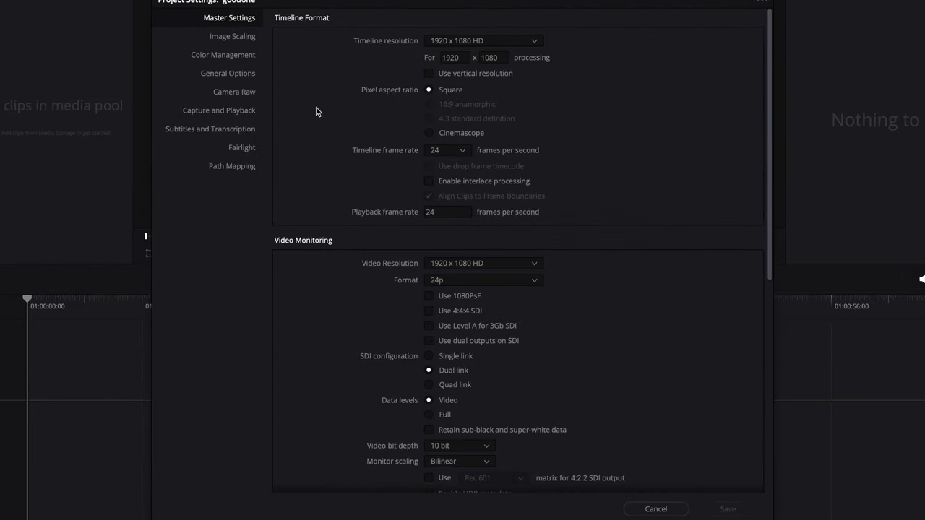
pyautogui.click(656, 509)
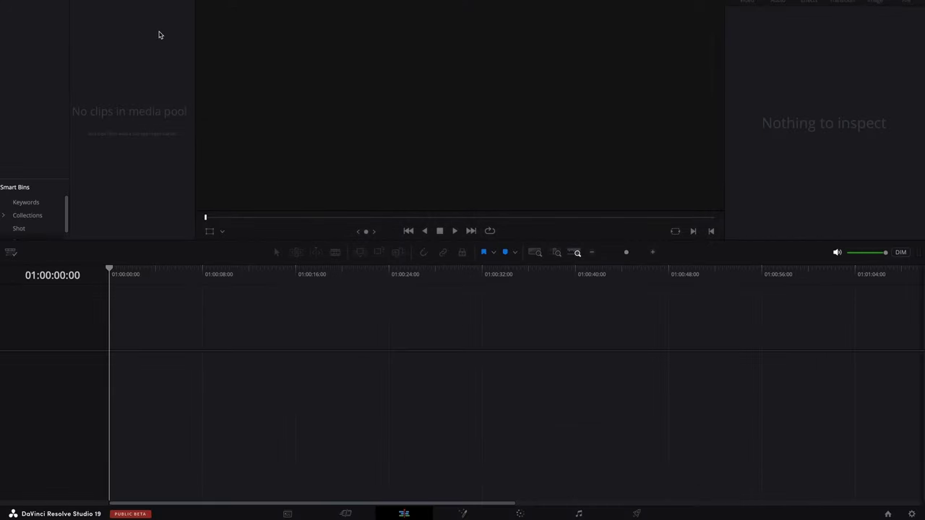
# In the project settings' color management, set the output color space to Rec.2020 Gamma 2.4.
pyautogui.click(143, 10)
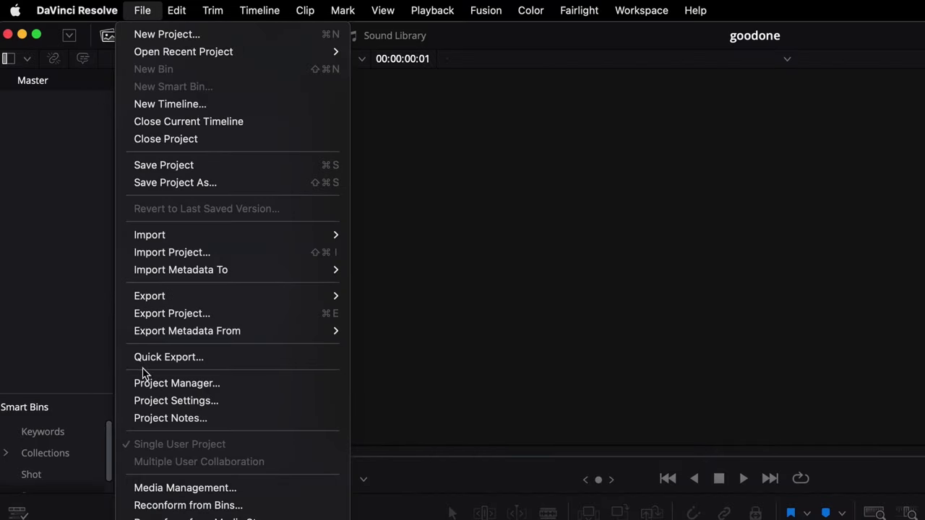
pyautogui.click(153, 403)
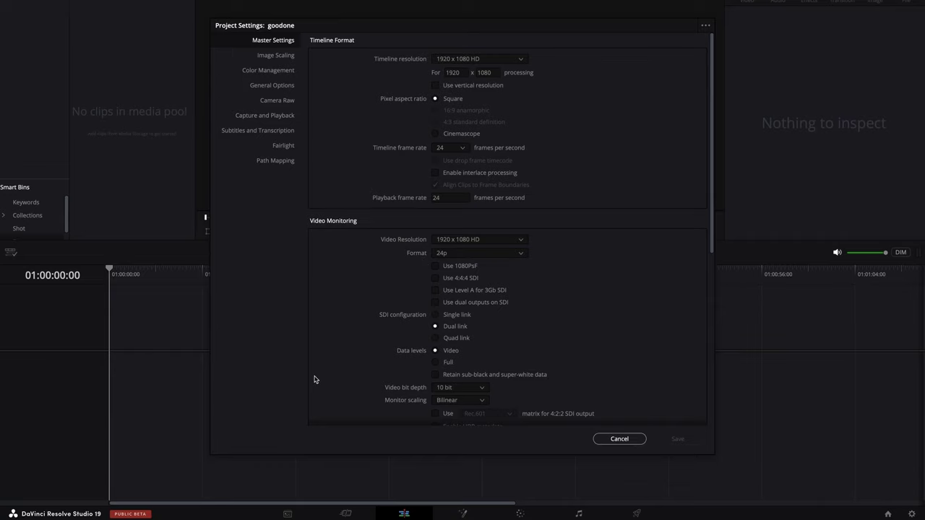
pyautogui.click(270, 76)
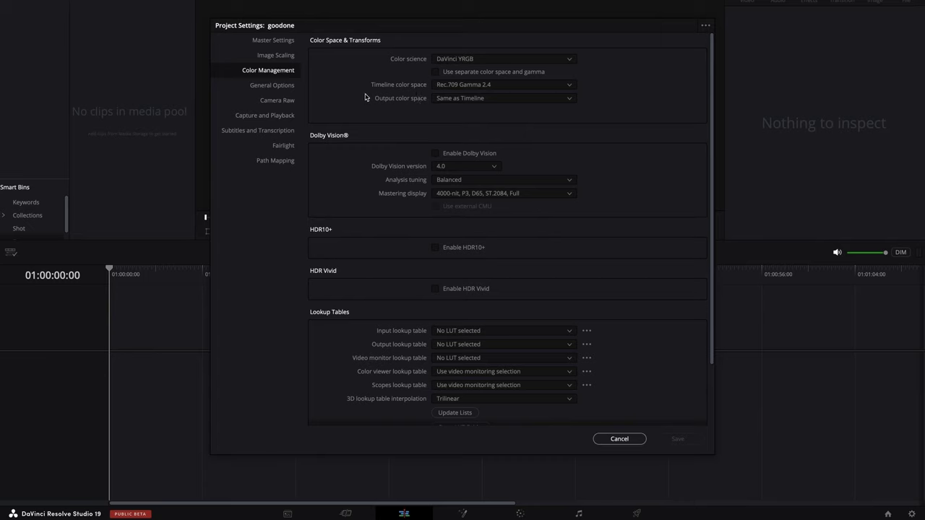
pyautogui.click(488, 99)
pyautogui.scroll(-8, 460, 196)
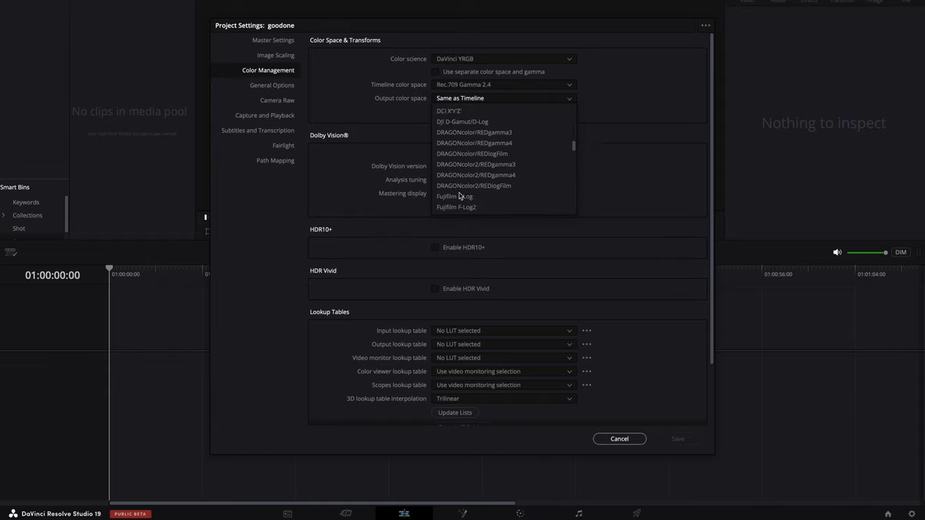
pyautogui.scroll(-6, 460, 195)
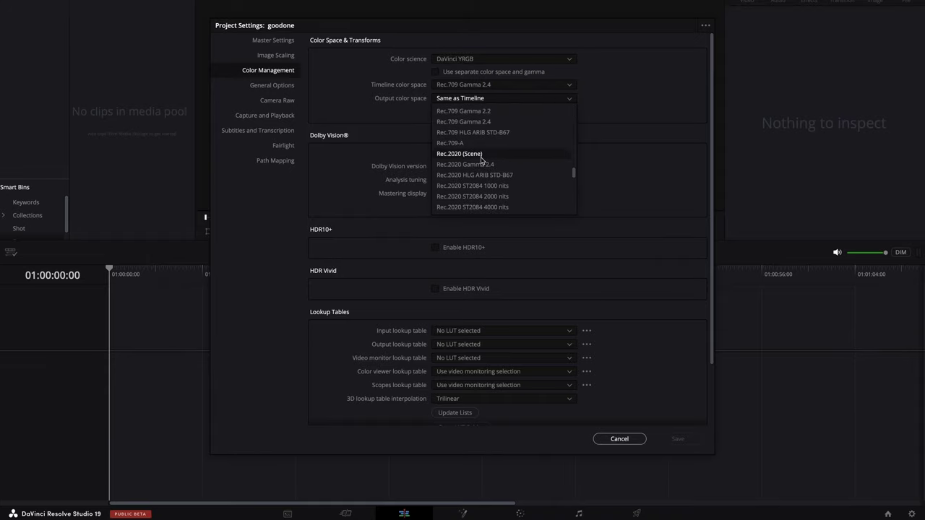
pyautogui.click(483, 166)
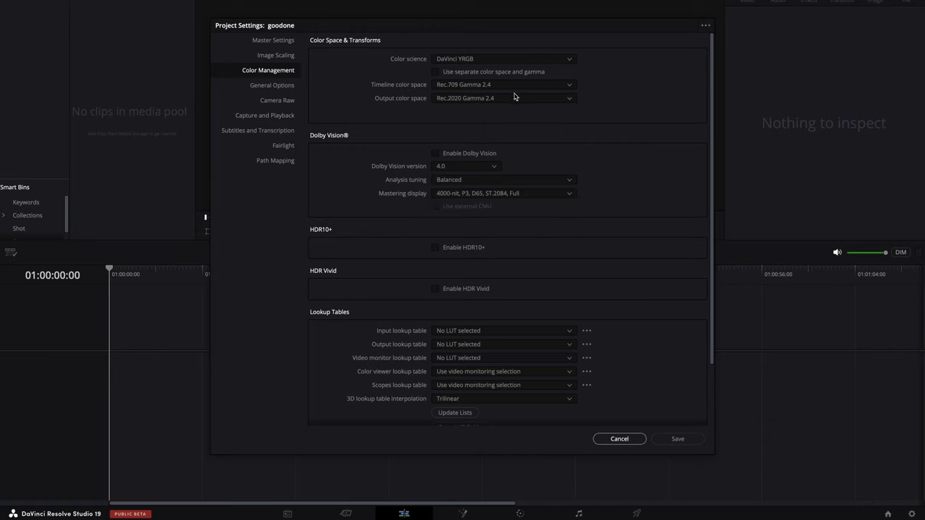
# Set the project's timeline color space to DaVinci WG/Intermediate.
pyautogui.click(516, 84)
pyautogui.scroll(10, 482, 163)
pyautogui.scroll(-3, 482, 163)
pyautogui.scroll(2, 482, 164)
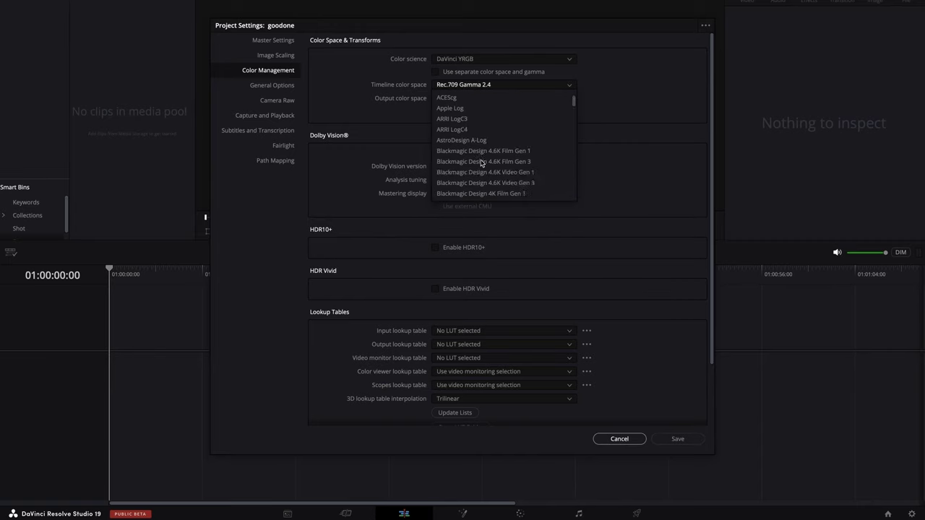
pyautogui.scroll(-10, 482, 163)
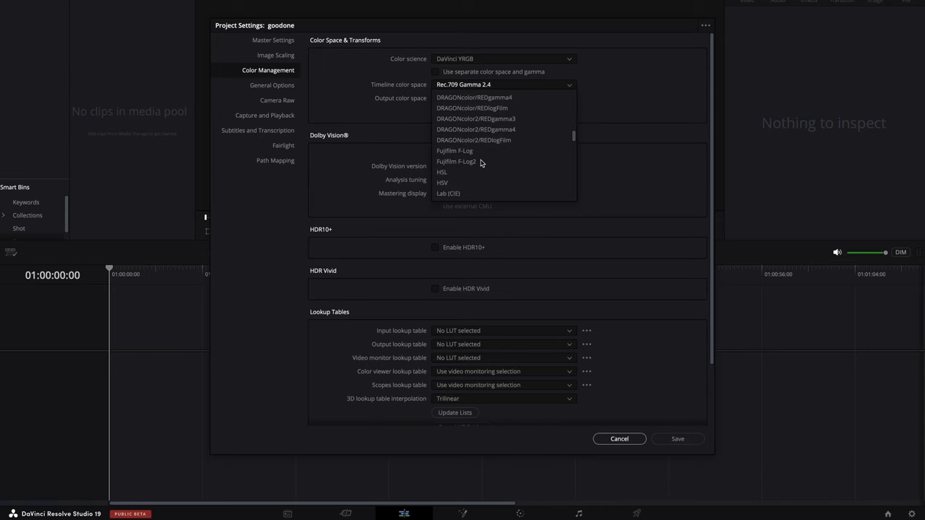
pyautogui.scroll(4, 481, 163)
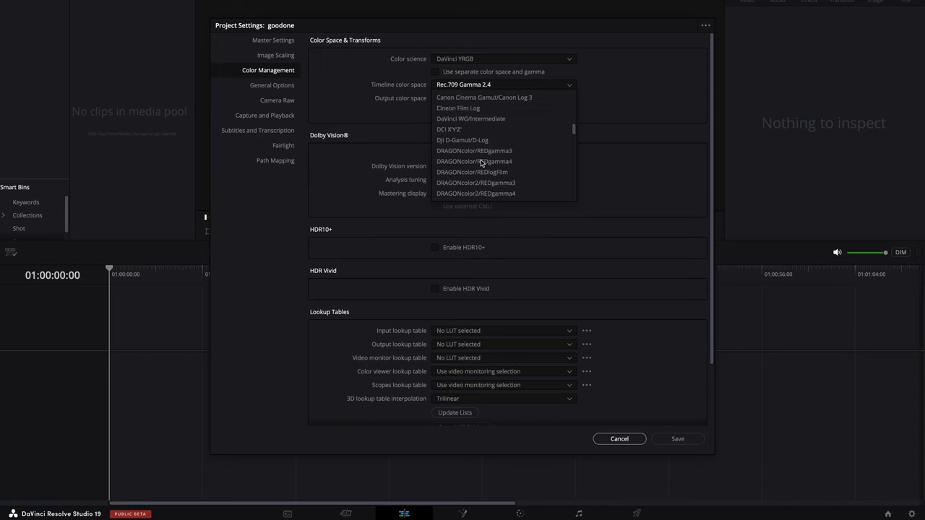
pyautogui.click(469, 119)
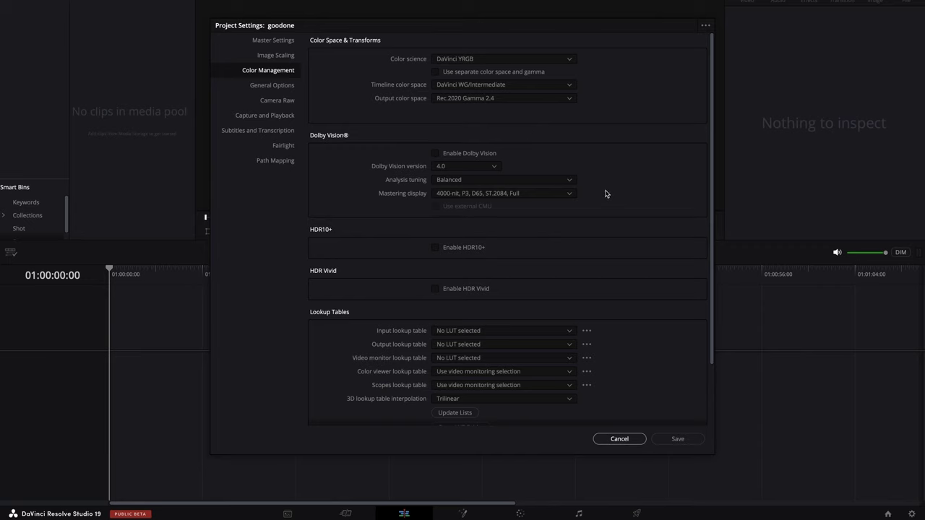
# Change the 3D lookup table interpolation and turn on Make broadcast safe, saving the project settings.
pyautogui.scroll(-3, 605, 193)
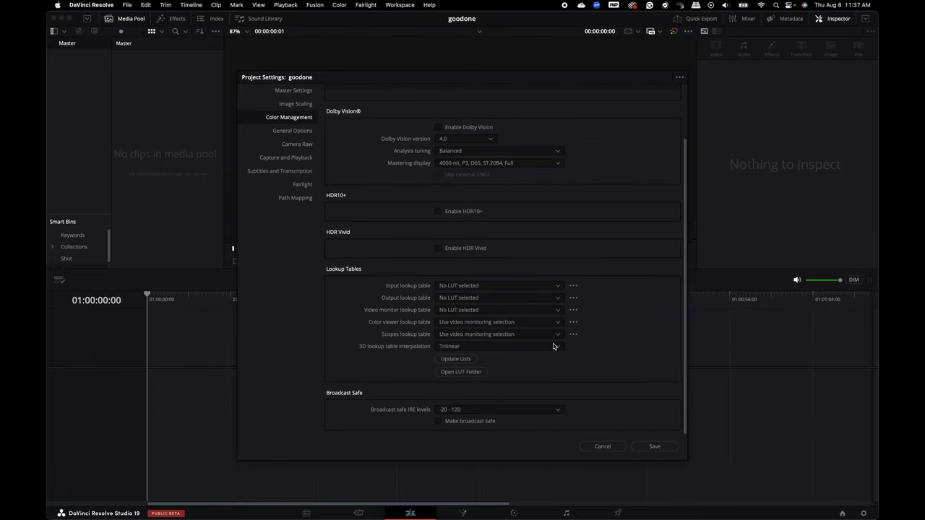
pyautogui.click(554, 346)
pyautogui.click(517, 370)
pyautogui.click(456, 422)
pyautogui.click(654, 446)
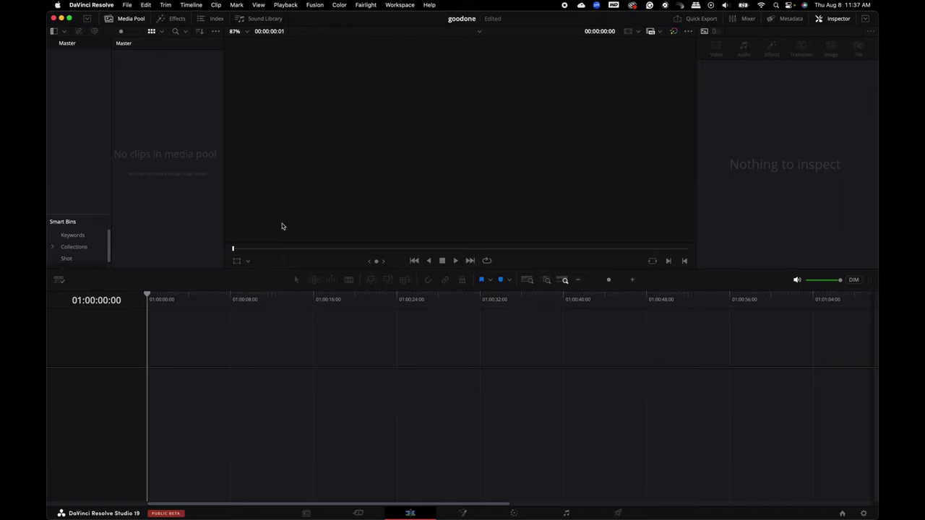
# Open the preferences and review the media storage, UI settings, and Project Save and Load options.
pyautogui.click(90, 5)
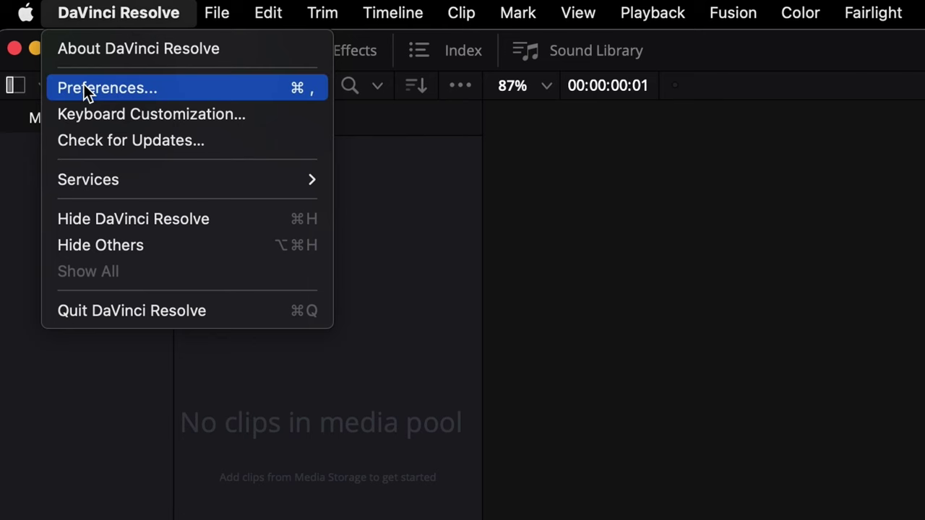
pyautogui.click(85, 88)
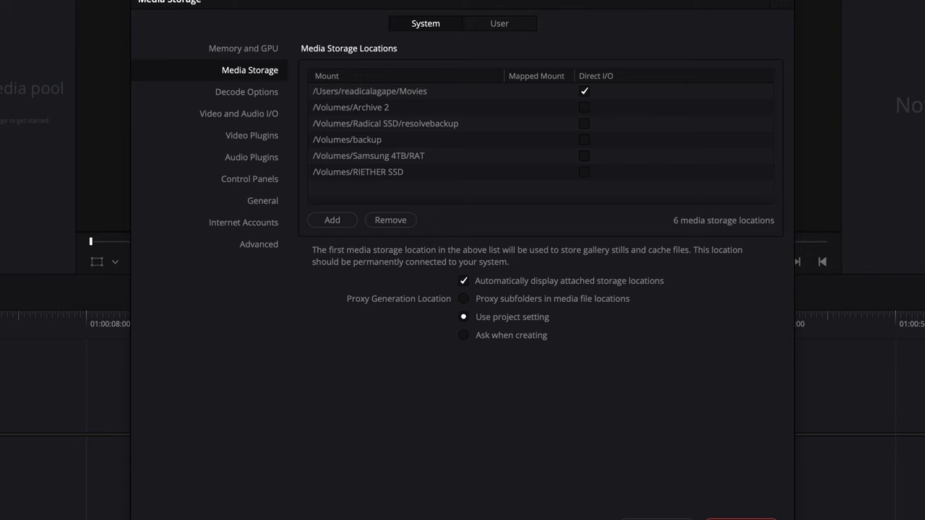
pyautogui.click(508, 24)
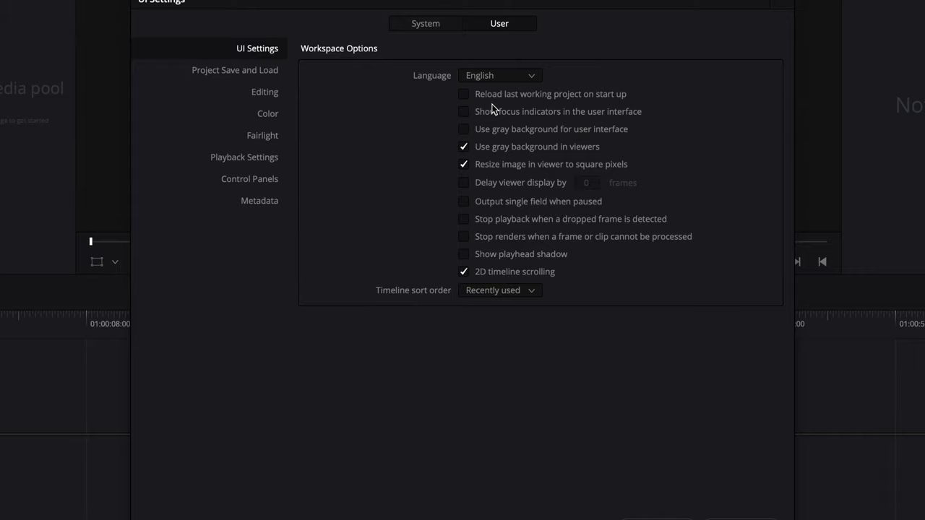
pyautogui.click(428, 24)
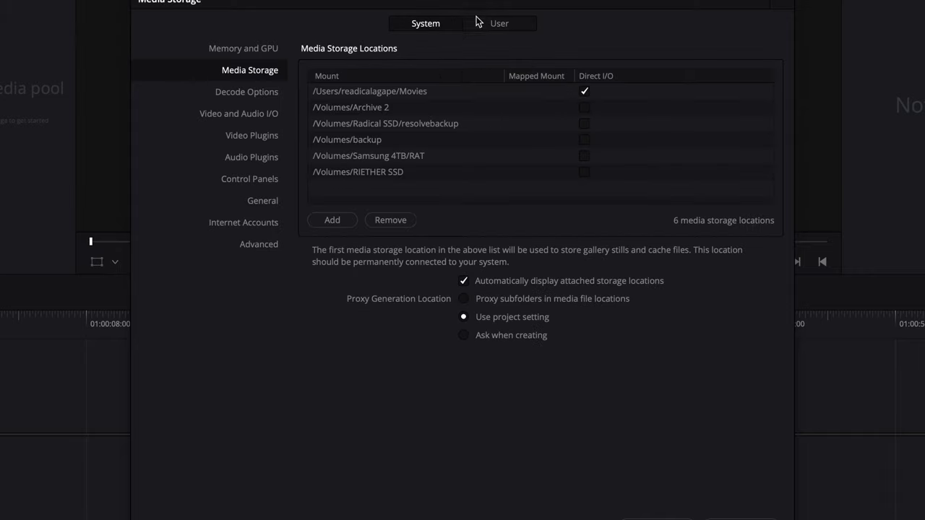
pyautogui.click(510, 26)
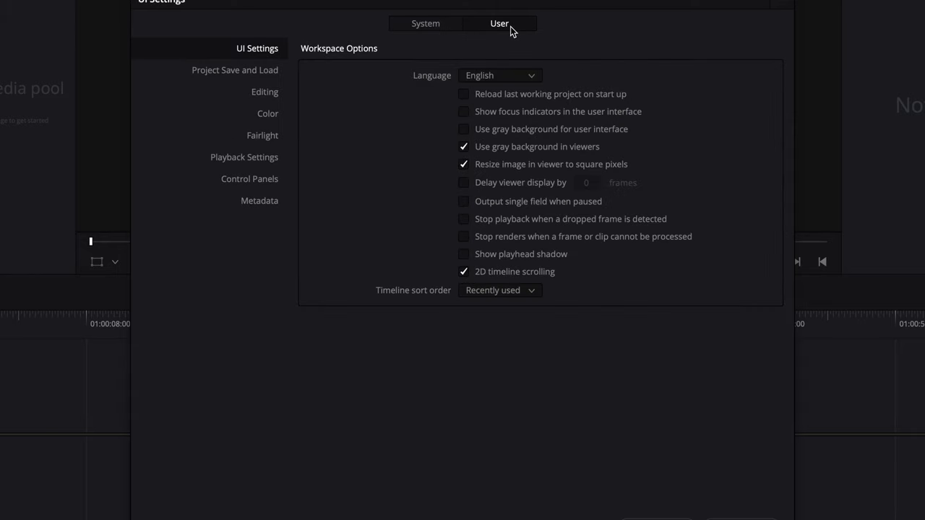
pyautogui.click(245, 72)
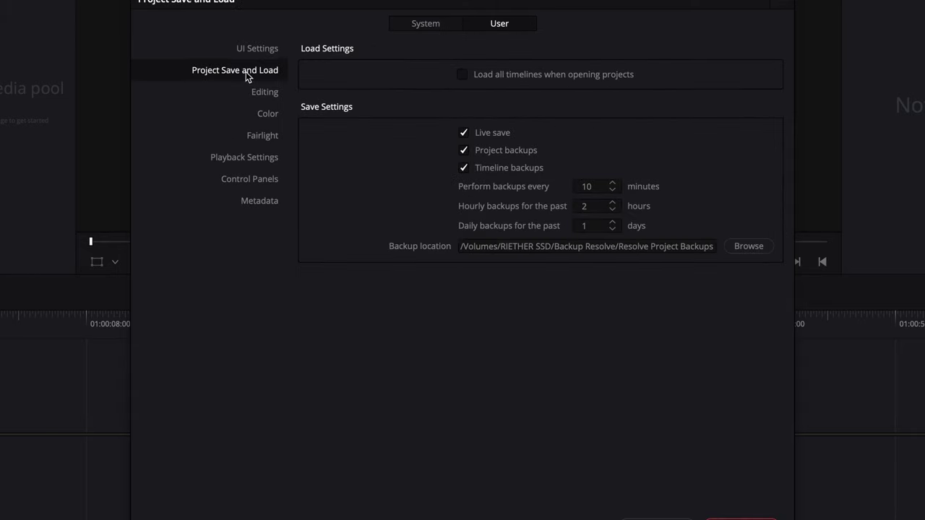
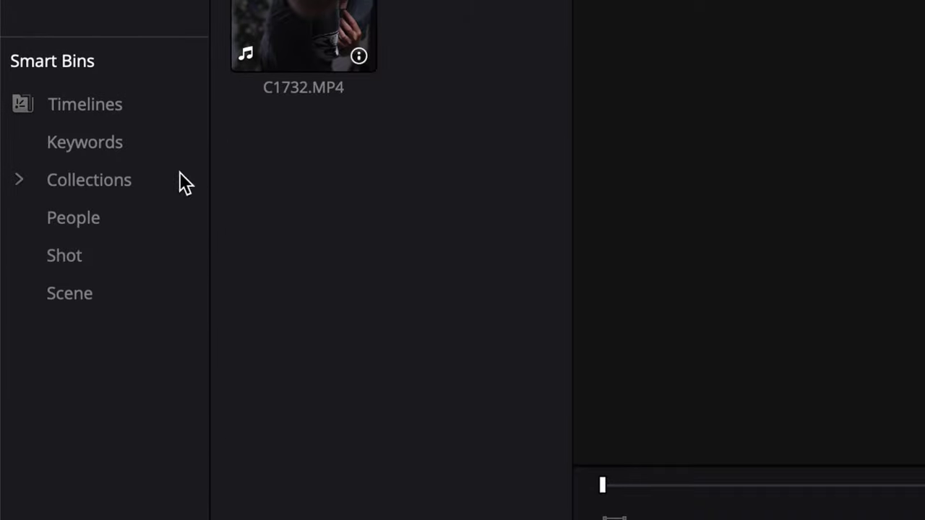
# Start a new smart bin and examine the rule categories, properties and conditions it offers, leaving without creating it.
pyautogui.rightClick(100, 397)
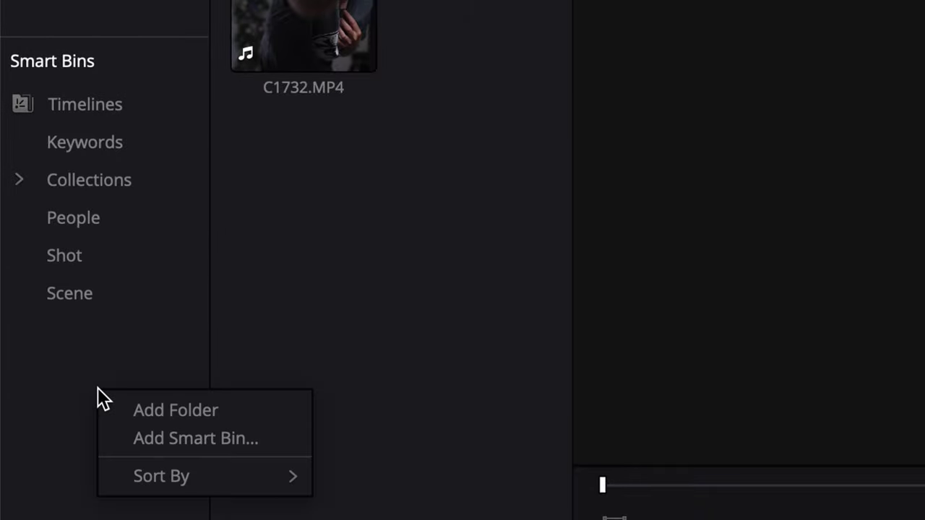
pyautogui.click(156, 437)
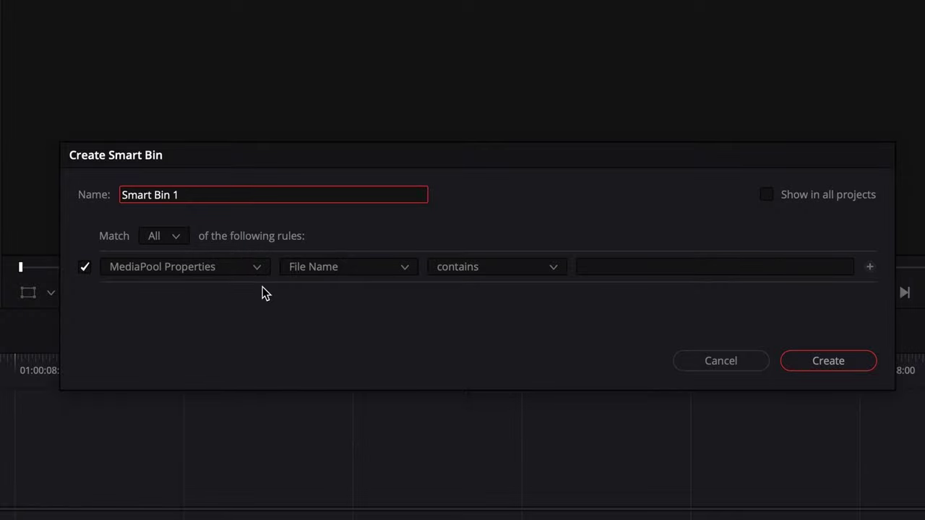
pyautogui.click(242, 271)
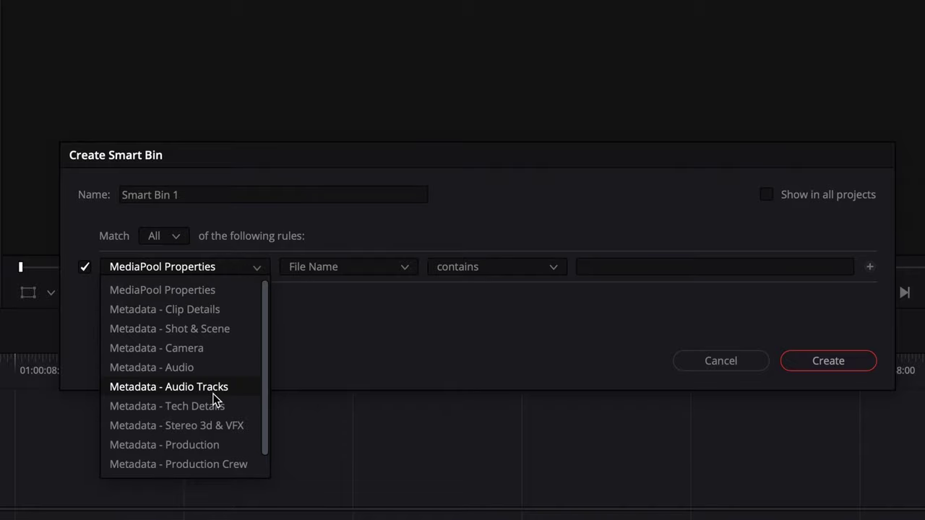
pyautogui.scroll(-1, 215, 400)
pyautogui.scroll(1, 215, 400)
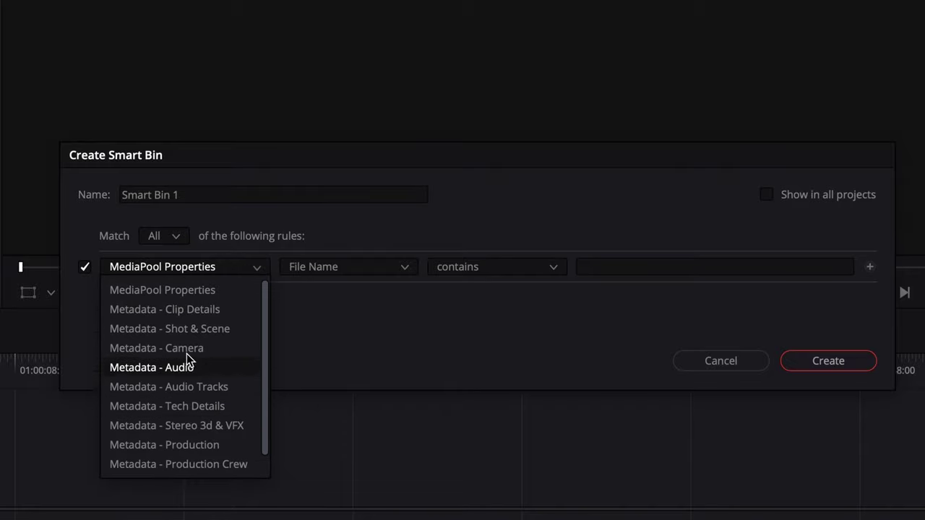
pyautogui.click(379, 317)
pyautogui.click(402, 270)
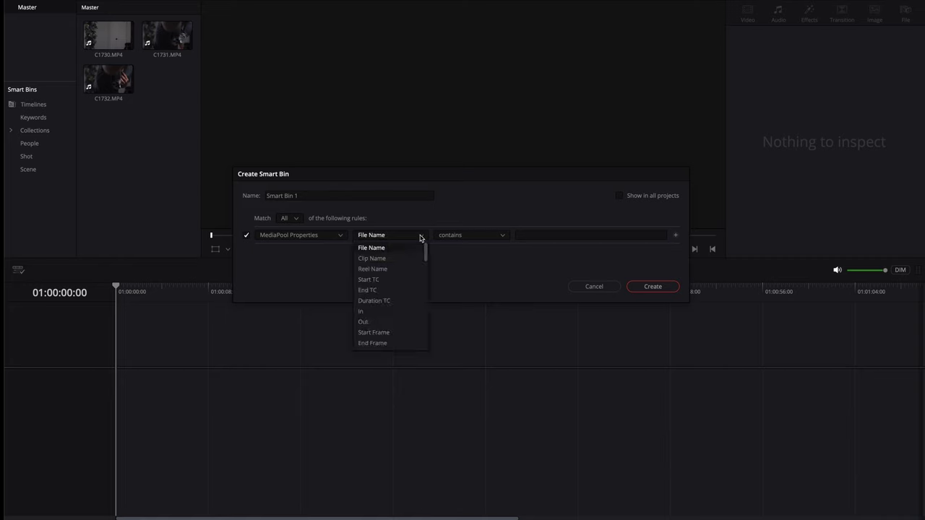
pyautogui.click(502, 236)
pyautogui.click(503, 236)
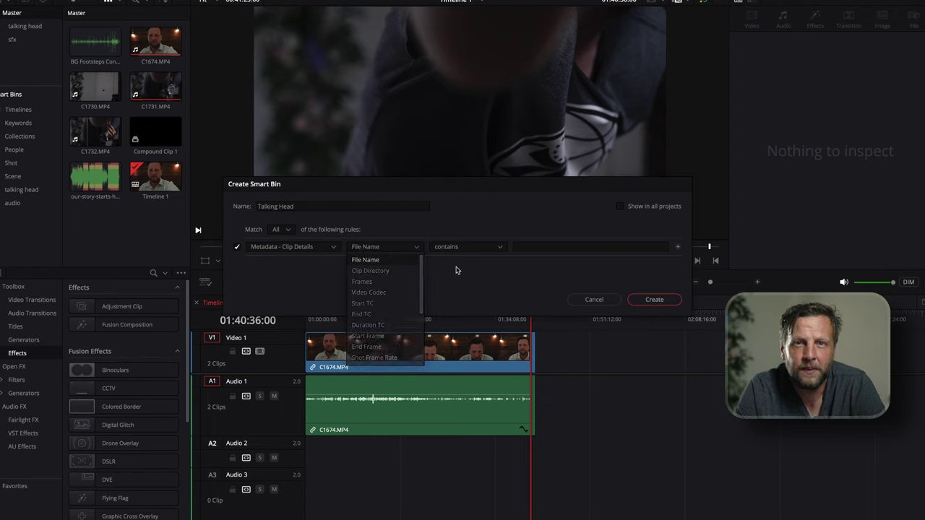
pyautogui.click(456, 270)
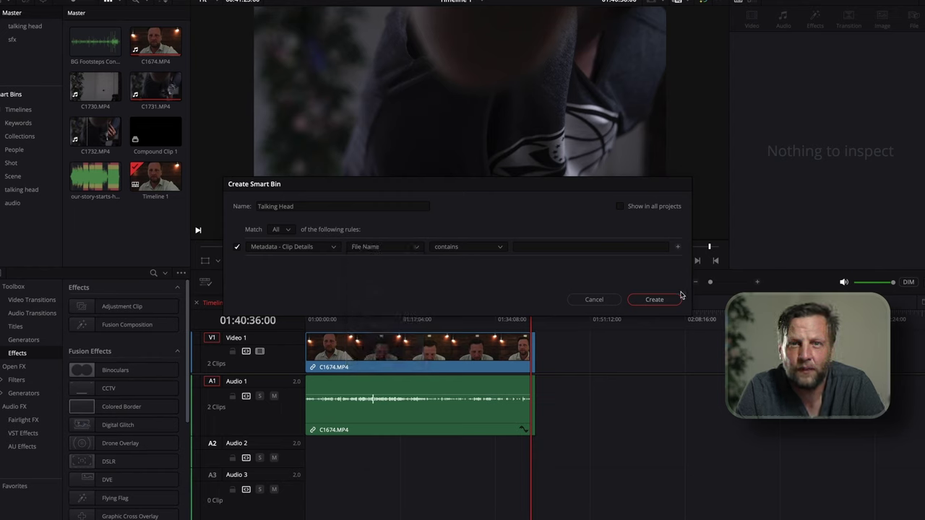
pyautogui.click(594, 300)
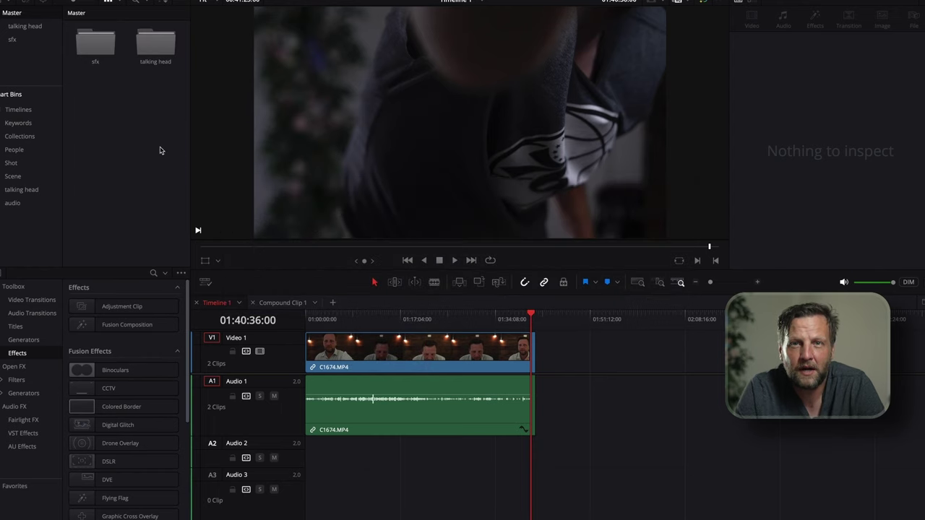
# Edit the talking head smart bin so that its rule matches on Metadata - Clip Details.
pyautogui.click(22, 190)
pyautogui.doubleClick(22, 190)
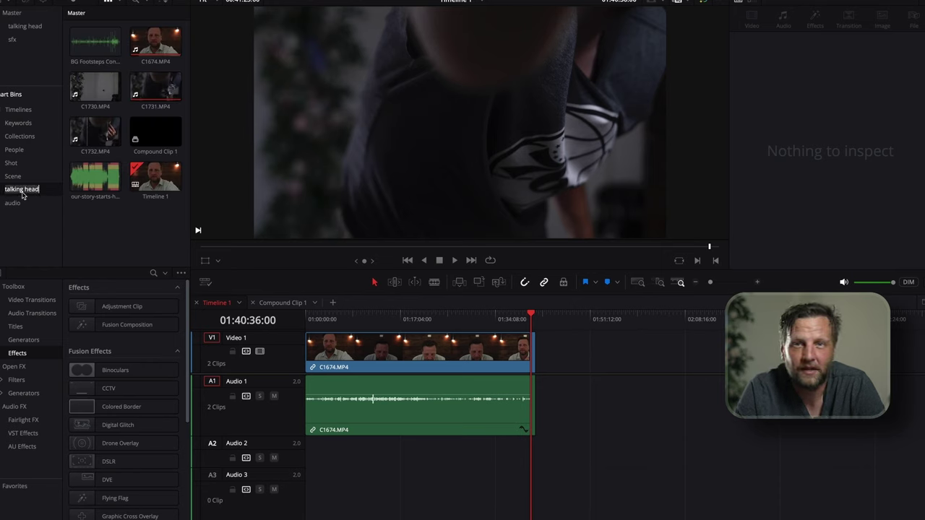
pyautogui.rightClick(23, 192)
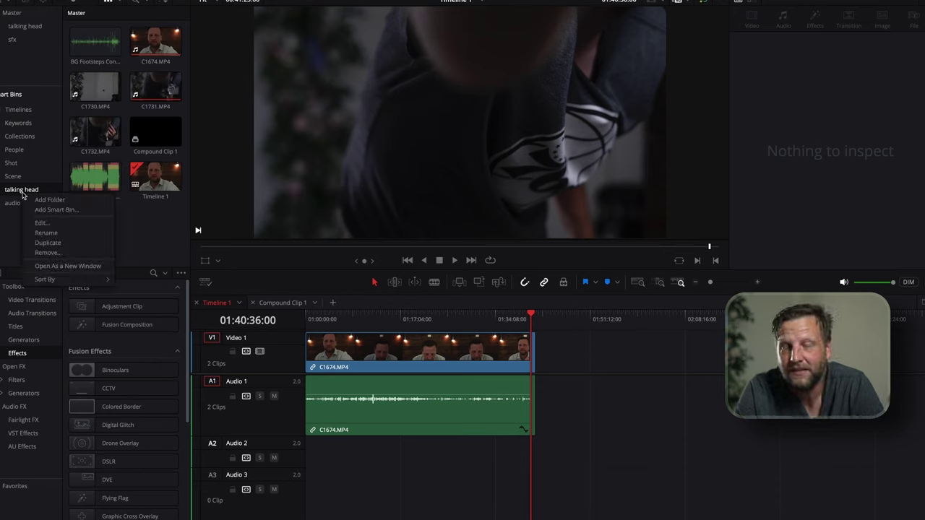
pyautogui.click(44, 228)
pyautogui.click(329, 248)
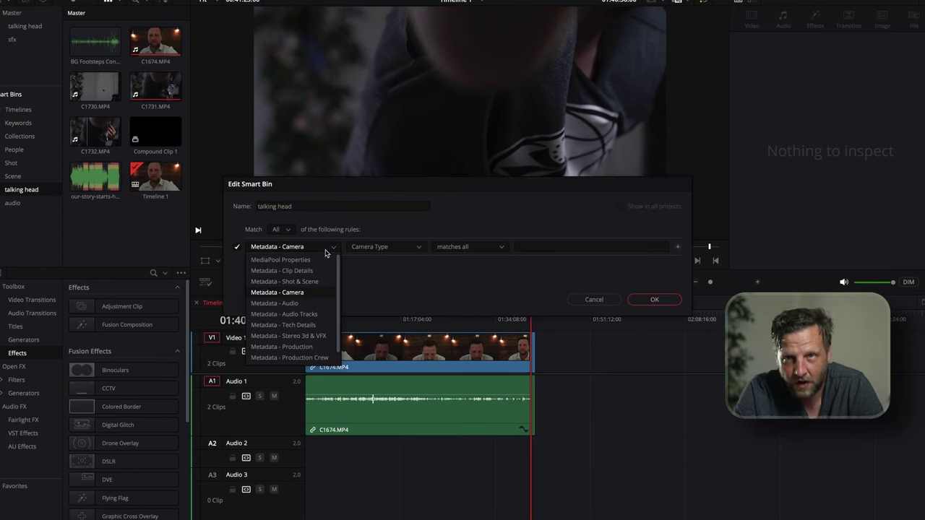
pyautogui.click(312, 271)
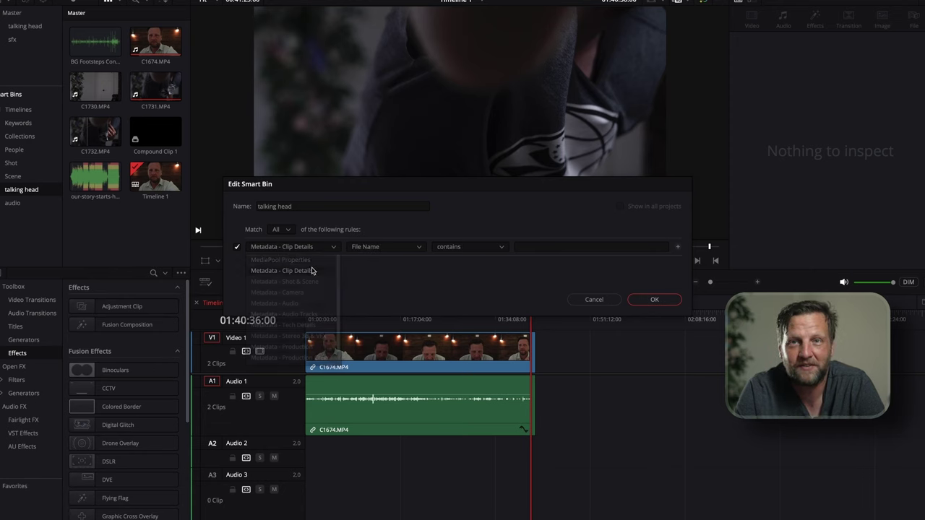
pyautogui.click(385, 248)
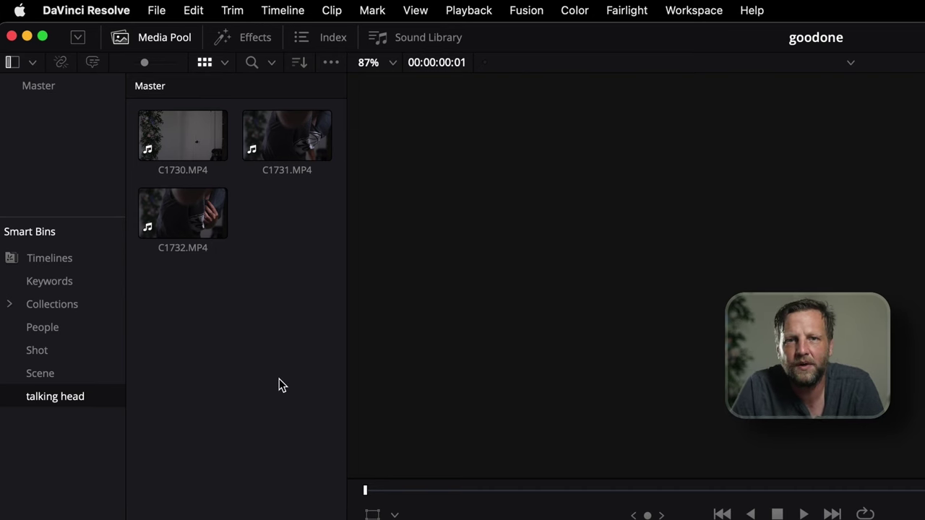
# Open Keyboard Customization and choose the Adobe Premiere Pro shortcut preset.
pyautogui.click(106, 7)
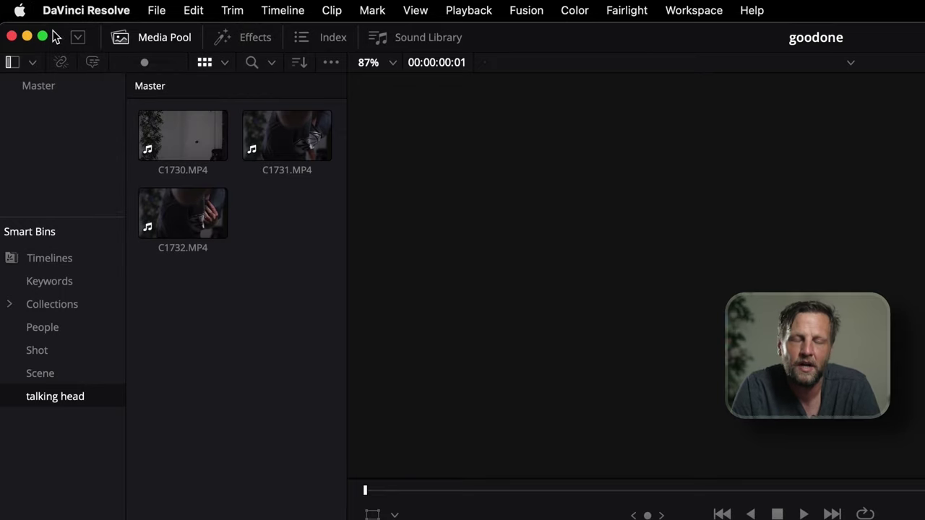
pyautogui.click(78, 14)
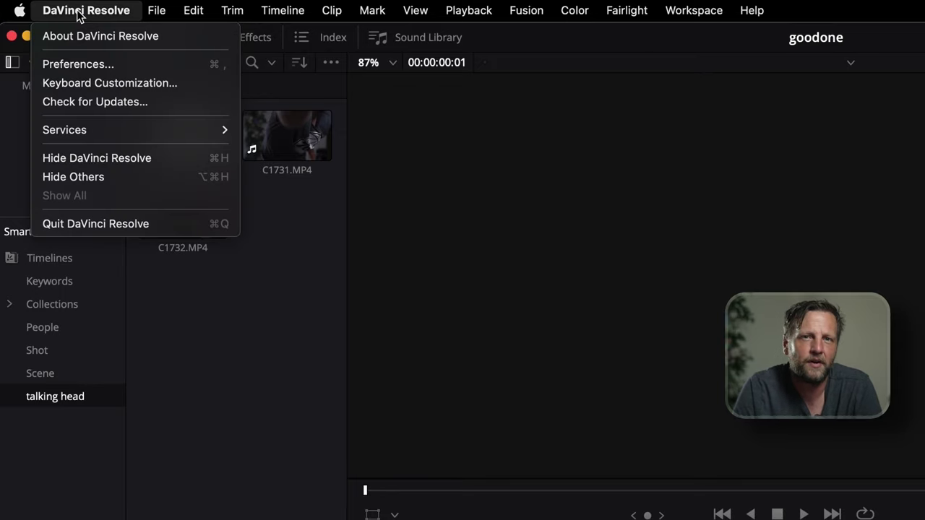
pyautogui.click(86, 83)
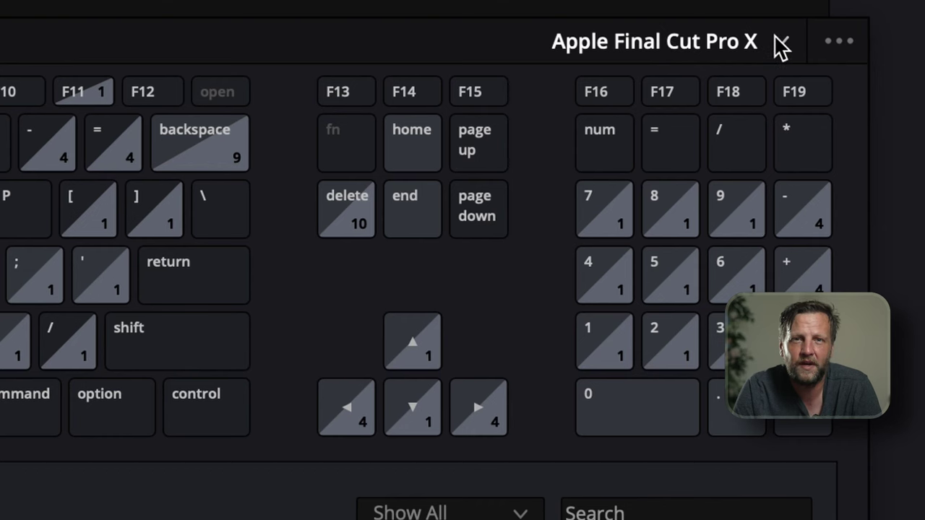
pyautogui.click(897, 13)
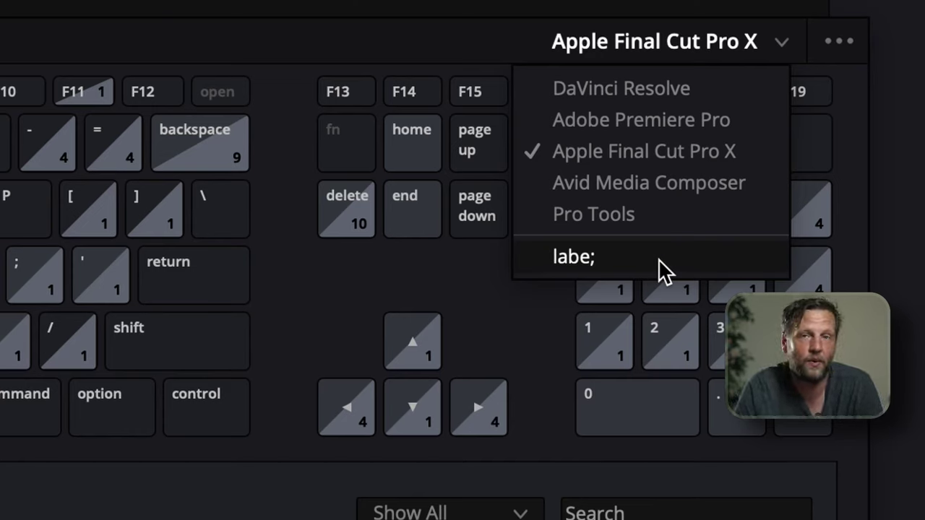
pyautogui.click(693, 134)
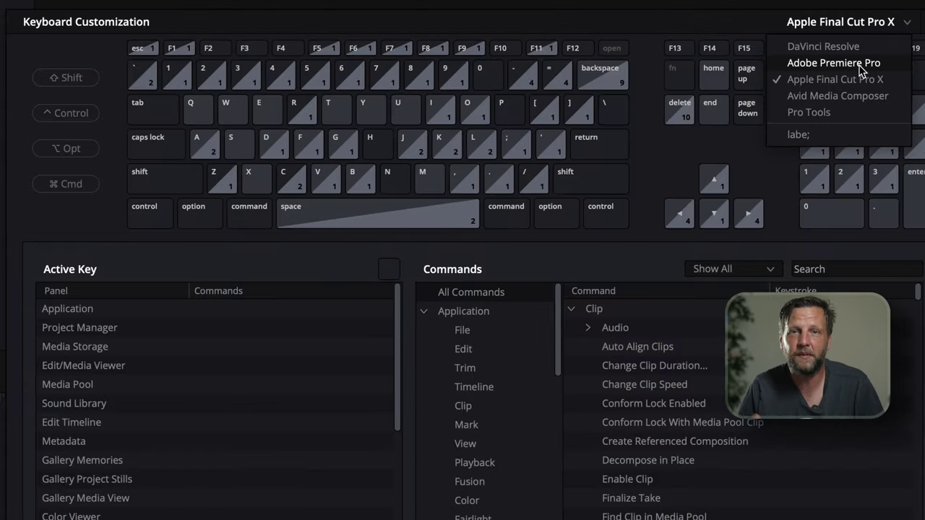
pyautogui.click(860, 65)
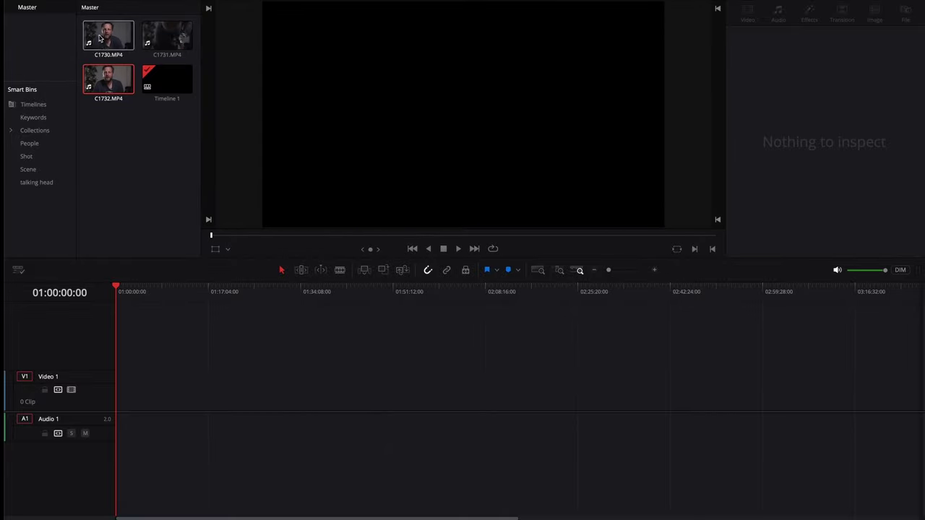
# Place the whole C1732.MP4 clip at the start of the timeline and delete it again.
pyautogui.moveTo(104, 84); pyautogui.dragTo(138, 422)
pyautogui.moveTo(193, 393); pyautogui.dragTo(170, 393)
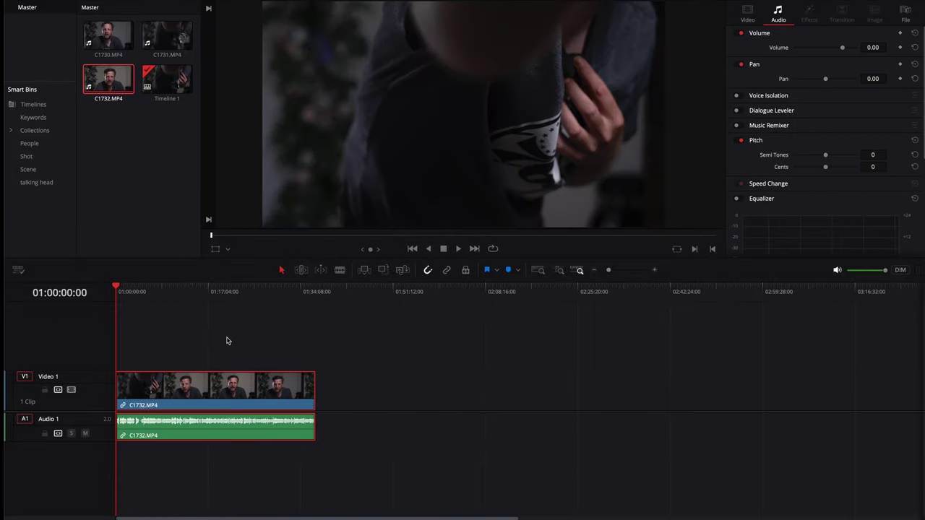
pyautogui.moveTo(247, 351); pyautogui.dragTo(190, 460)
pyautogui.press('Delete')
# Load C1732.MP4 in the source viewer and mark in and out points around its middle section.
pyautogui.doubleClick(108, 79)
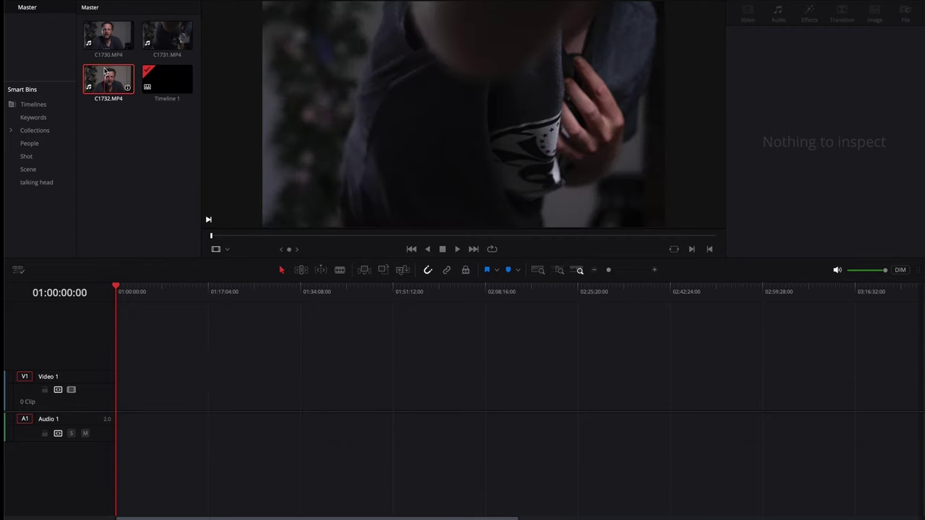
pyautogui.click(416, 236)
pyautogui.moveTo(279, 235); pyautogui.dragTo(211, 237)
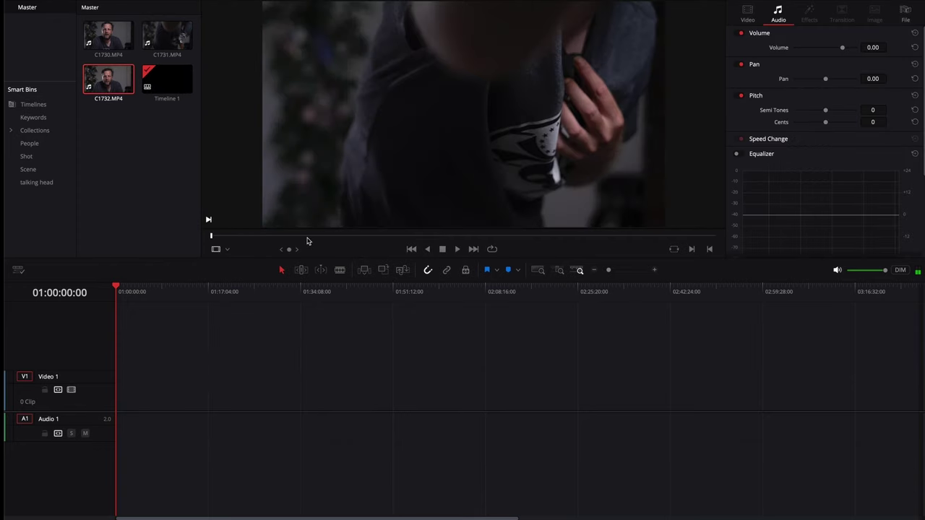
pyautogui.click(375, 237)
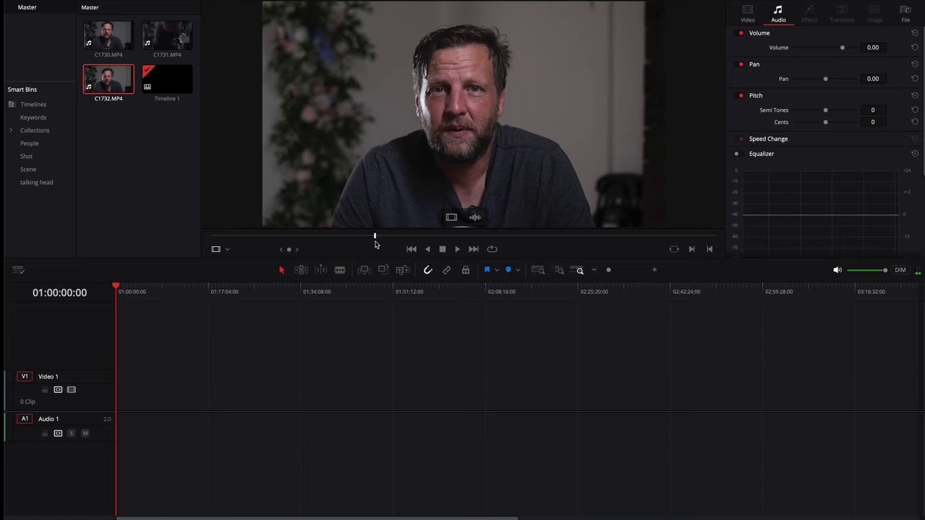
pyautogui.press('i')
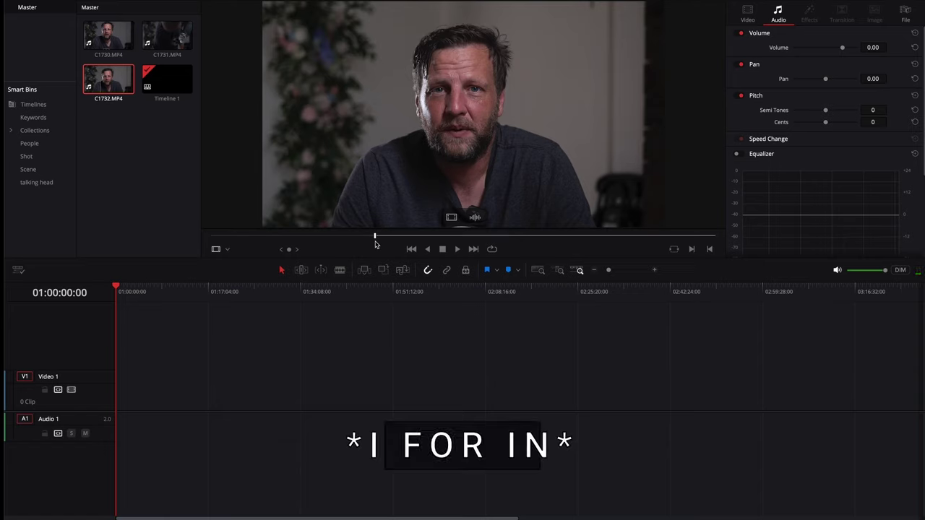
pyautogui.click(451, 236)
pyautogui.press('o')
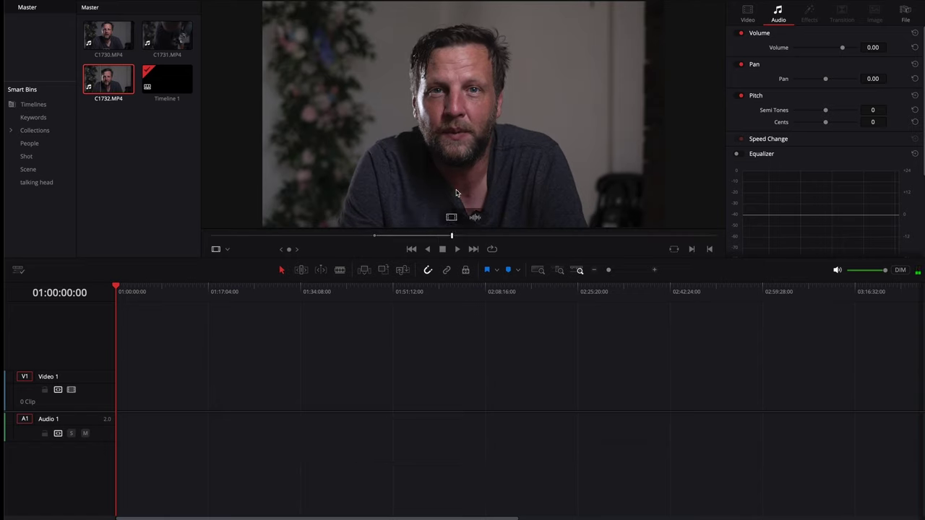
pyautogui.moveTo(451, 217); pyautogui.dragTo(434, 103)
pyautogui.moveTo(451, 219); pyautogui.dragTo(425, 152)
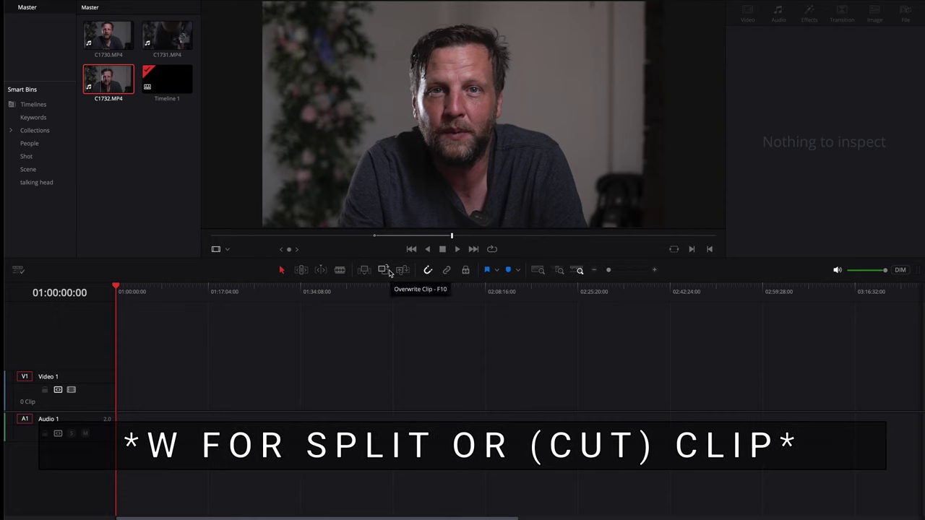
# Activate the selection tool and place the marked section of C1732.MP4 near the start of the timeline.
pyautogui.moveTo(149, 303); pyautogui.dragTo(85, 297)
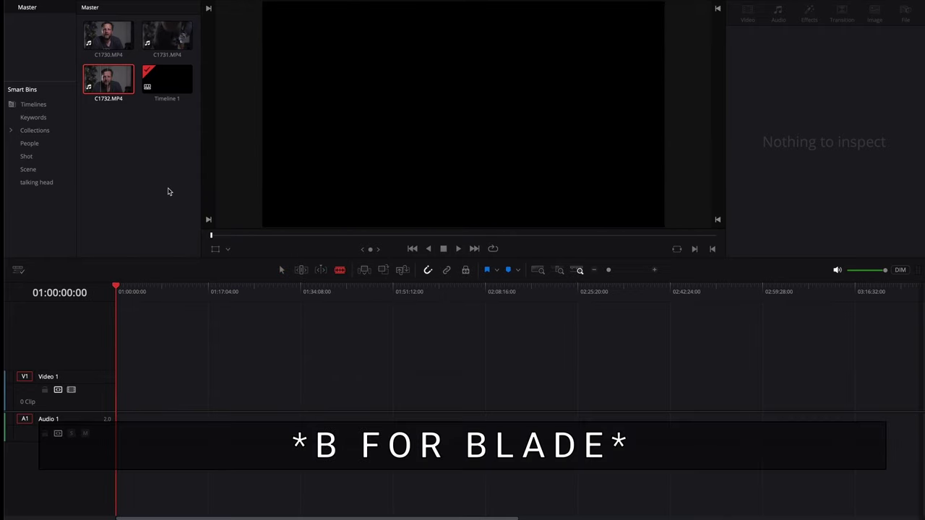
pyautogui.press('a')
pyautogui.moveTo(109, 81); pyautogui.dragTo(134, 419)
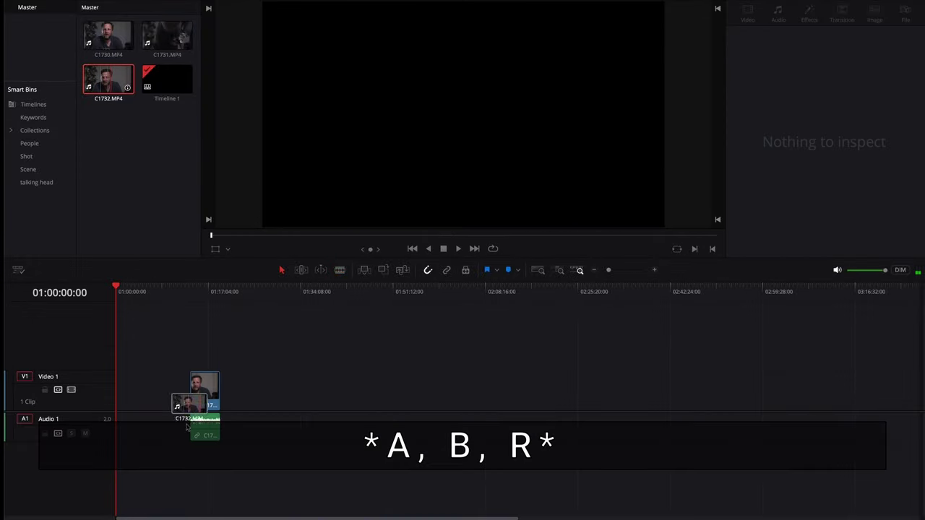
# Move the C1732.MP4 clip to the start of the timeline, cut its video with the blade tool and undo the cut.
pyautogui.moveTo(191, 407); pyautogui.dragTo(120, 412)
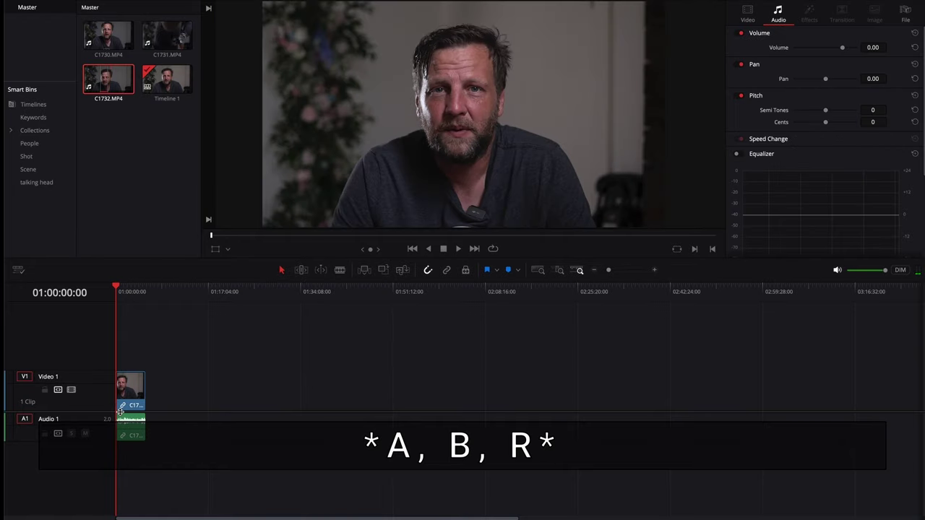
pyautogui.press('b')
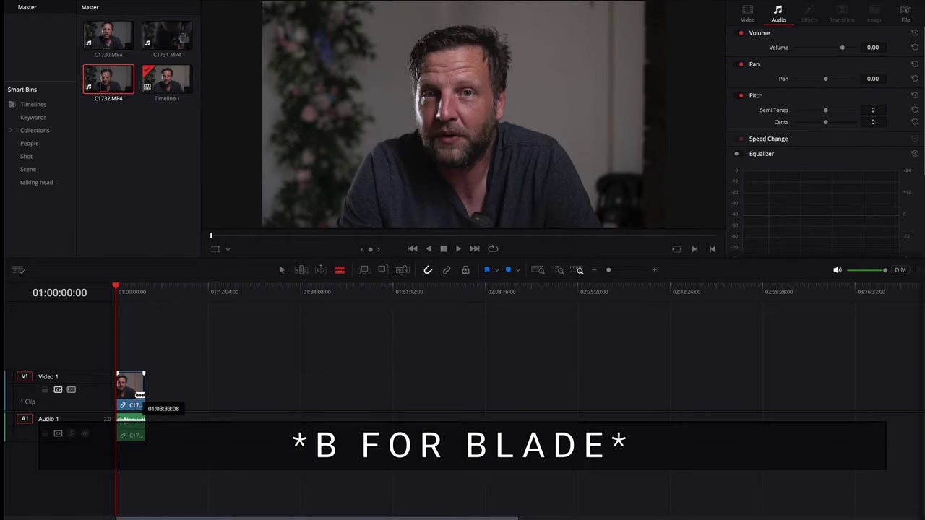
pyautogui.click(135, 394)
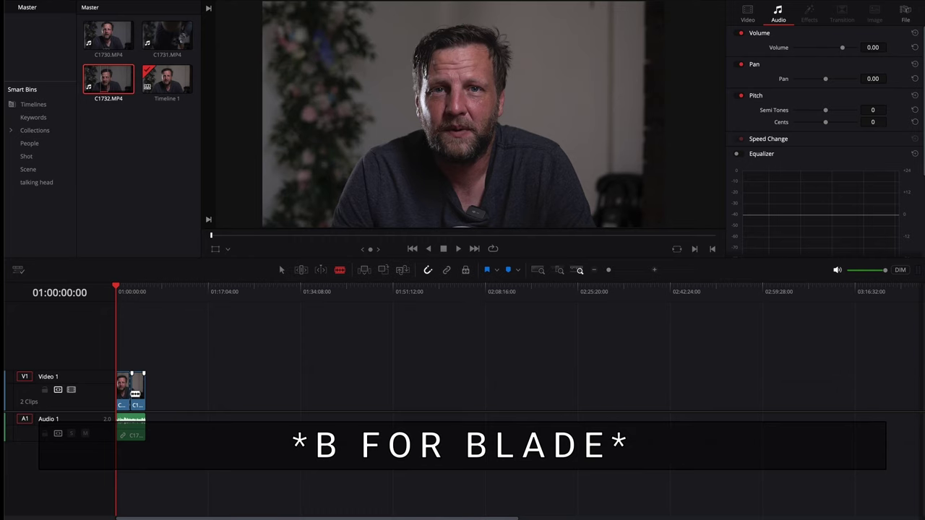
pyautogui.hotkey('ctrl', 'z')
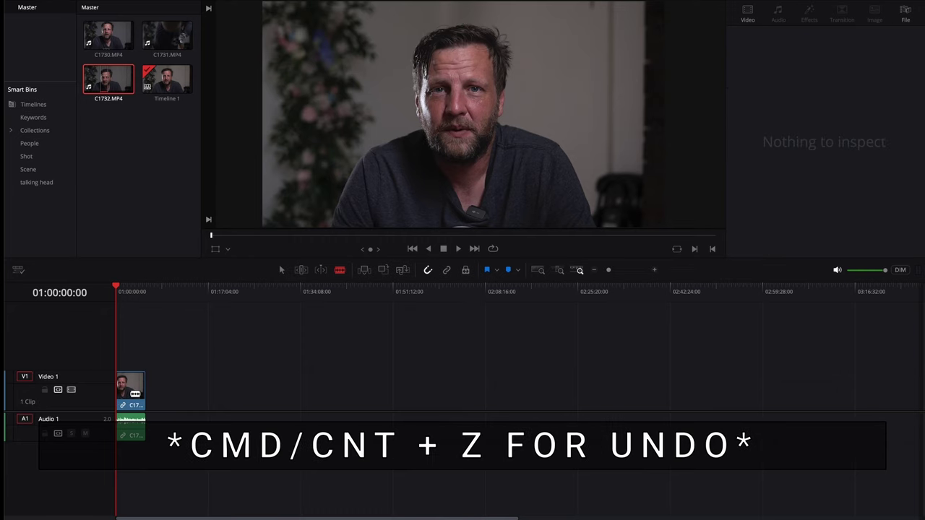
pyautogui.click(131, 396)
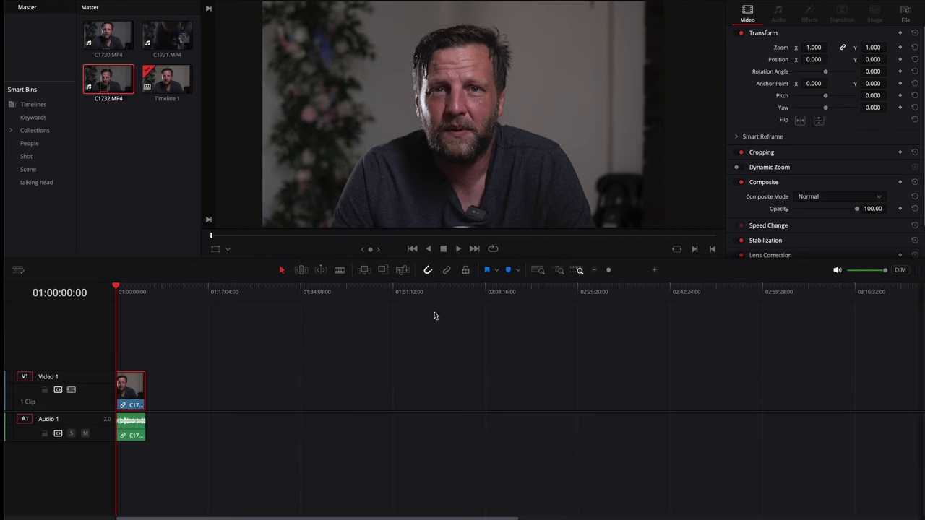
# Try moving the C1732.MP4 clip along the timeline and back with snapping and linked selection switched on and off.
pyautogui.moveTo(220, 379); pyautogui.dragTo(103, 458)
pyautogui.click(275, 406)
pyautogui.moveTo(108, 36); pyautogui.dragTo(129, 426)
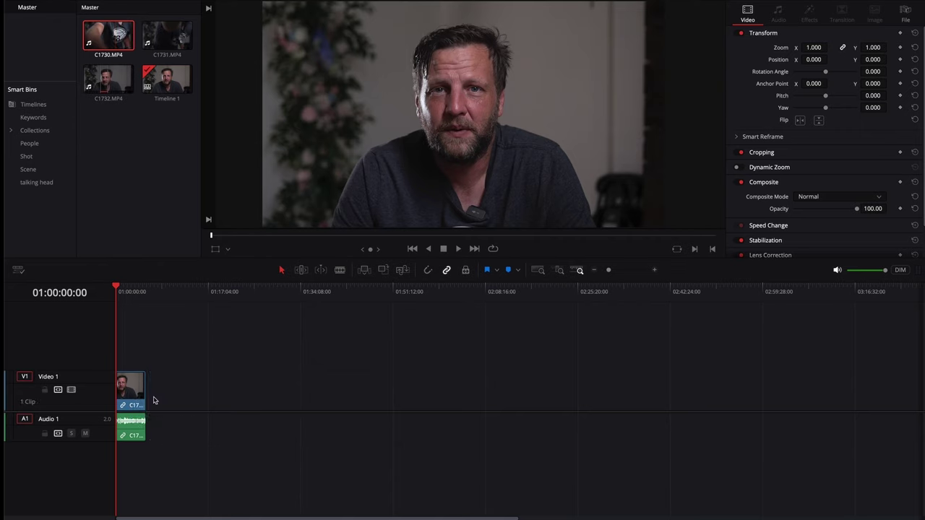
pyautogui.moveTo(133, 393); pyautogui.dragTo(14, 413)
pyautogui.click(211, 406)
pyautogui.moveTo(131, 392); pyautogui.dragTo(342, 398)
pyautogui.moveTo(361, 411); pyautogui.dragTo(232, 411)
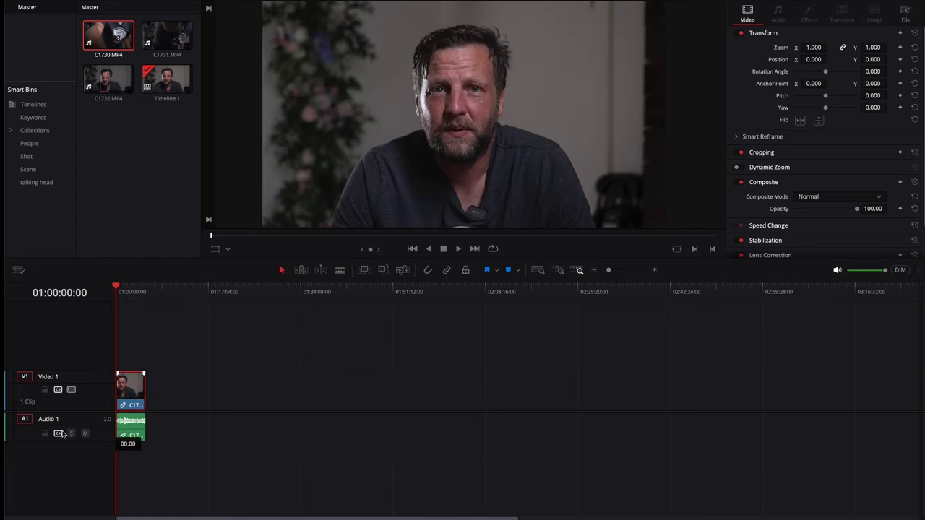
pyautogui.moveTo(140, 405); pyautogui.dragTo(221, 409)
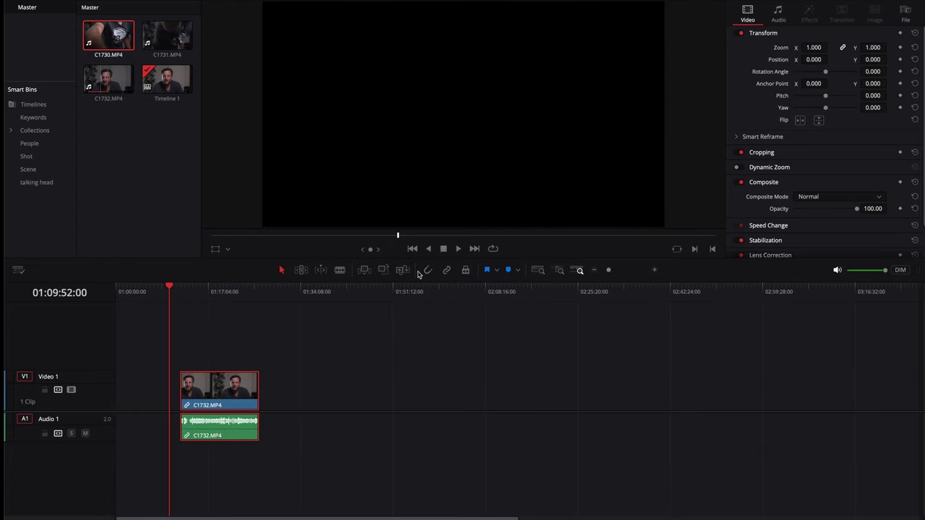
pyautogui.click(325, 353)
pyautogui.moveTo(249, 397); pyautogui.dragTo(249, 416)
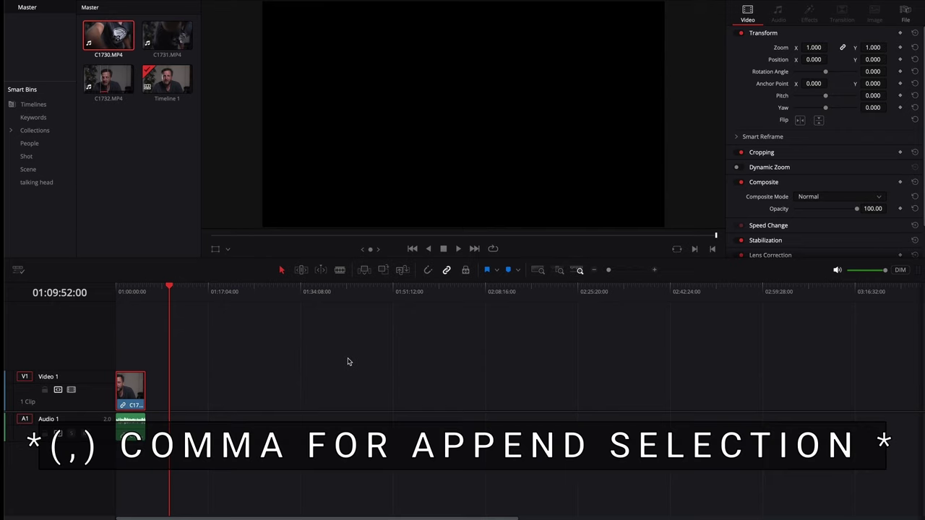
# Place the playhead near the end of the C1732.MP4 clip and play the timeline backwards and forwards, pausing in between.
pyautogui.press('Home')
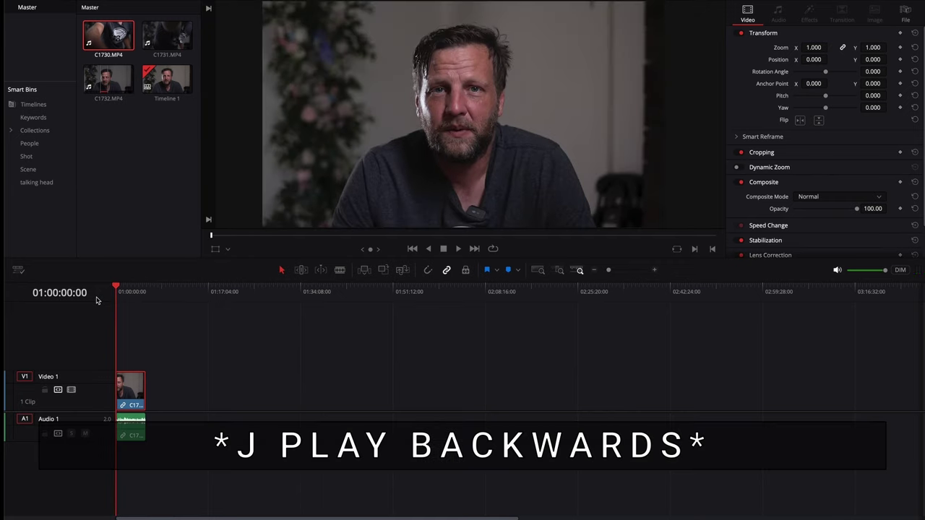
pyautogui.click(109, 36)
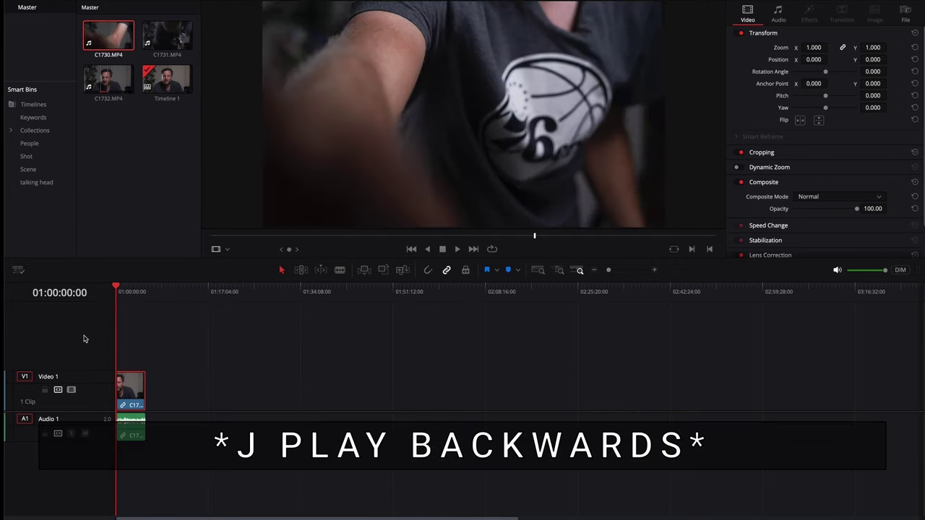
pyautogui.click(141, 300)
pyautogui.press('j')
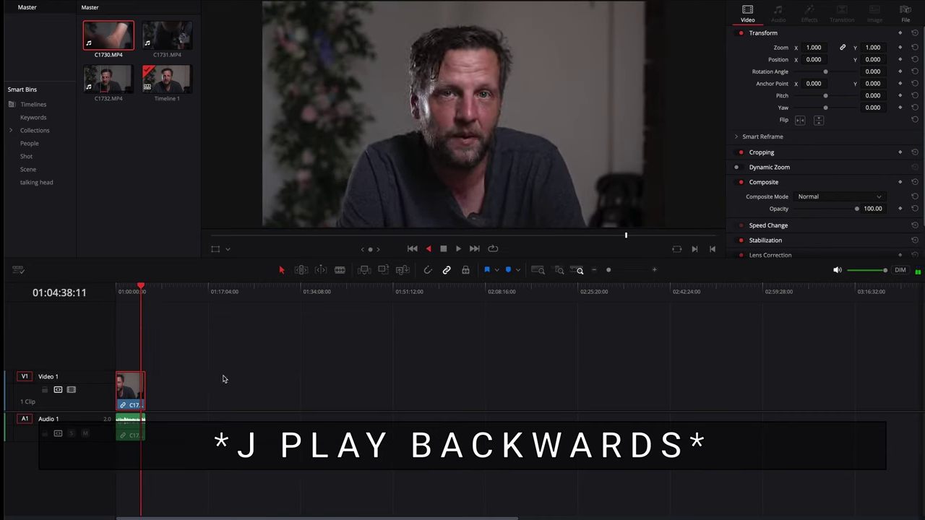
pyautogui.press('k')
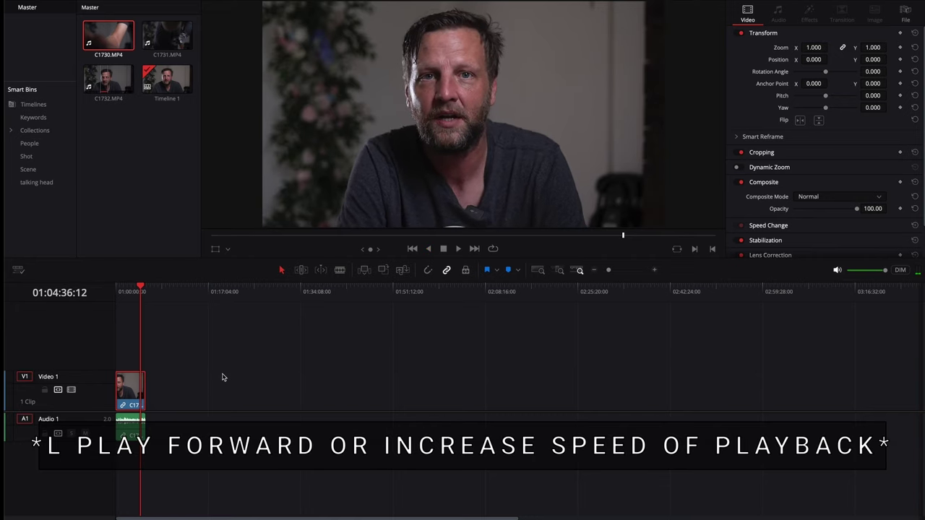
pyautogui.press('l')
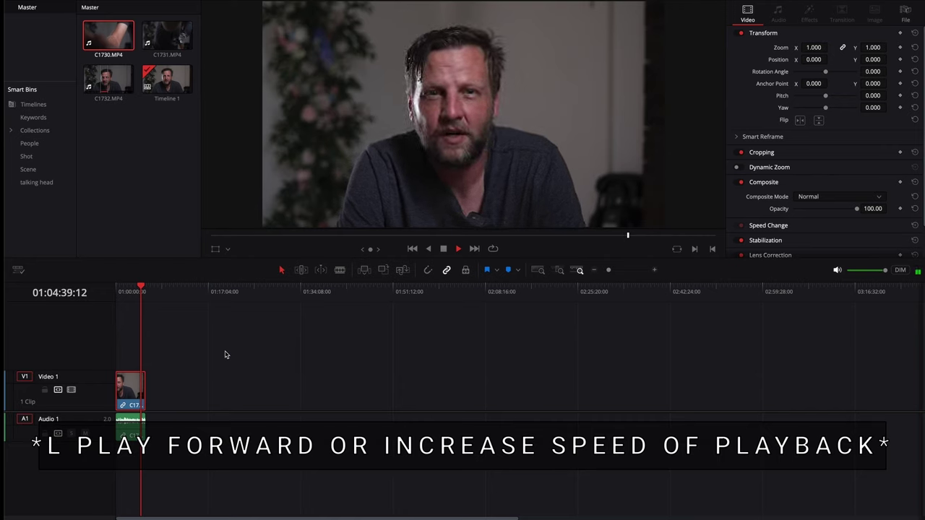
pyautogui.press('k')
pyautogui.press('j')
pyautogui.press('k')
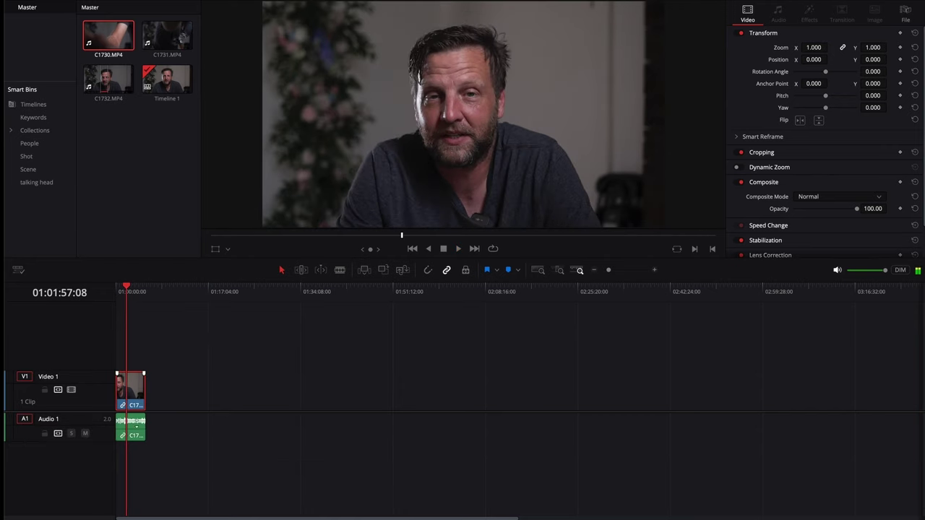
# Open the Change Clip Speed settings for the C1732.MP4 timeline clip and cancel them.
pyautogui.rightClick(132, 396)
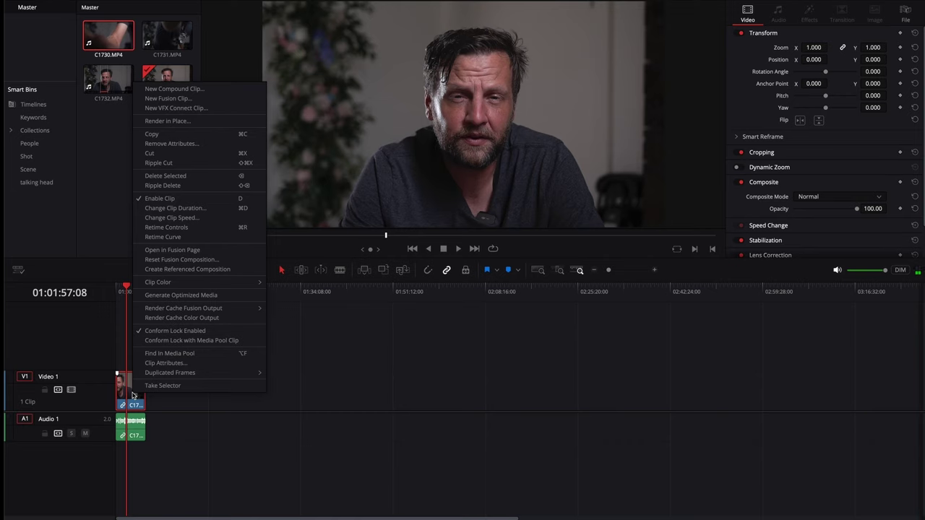
pyautogui.click(302, 377)
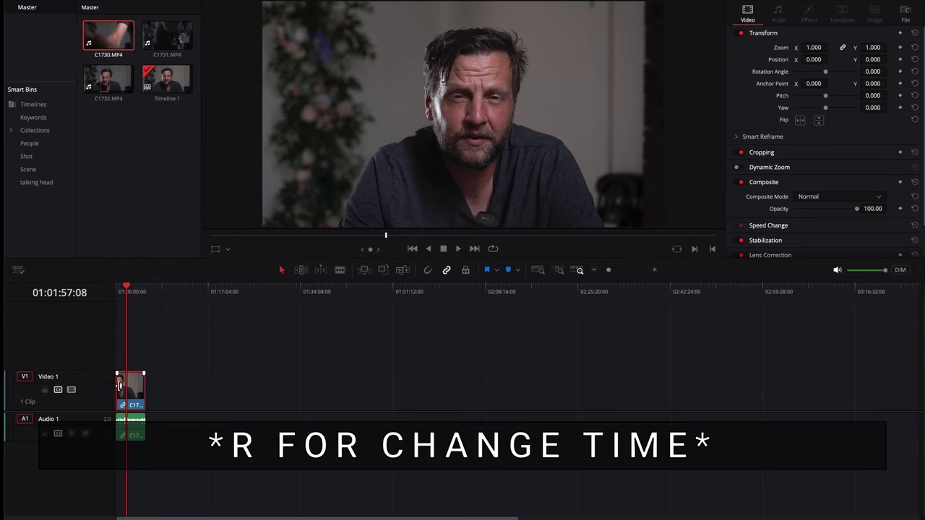
pyautogui.press('r')
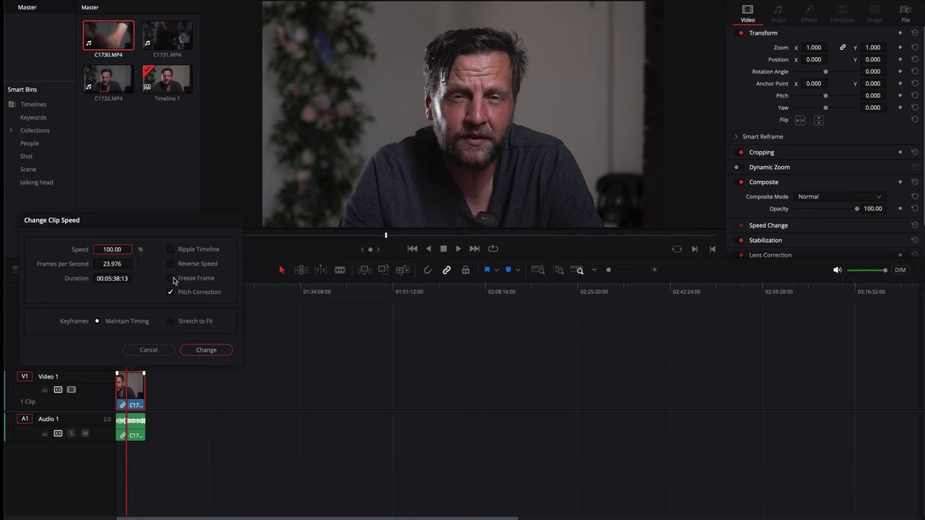
pyautogui.click(154, 350)
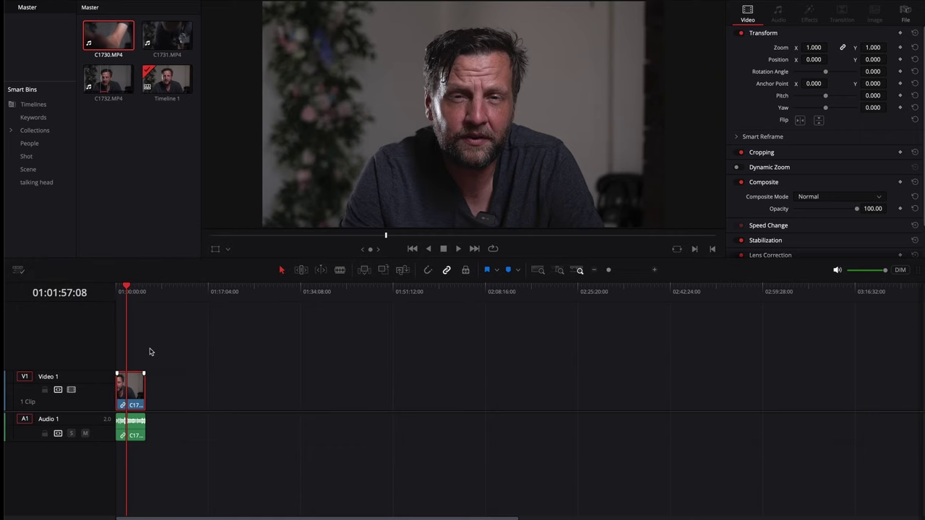
# Show the retime controls on the C1732.MP4 timeline clip.
pyautogui.click(139, 391)
pyautogui.rightClick(140, 391)
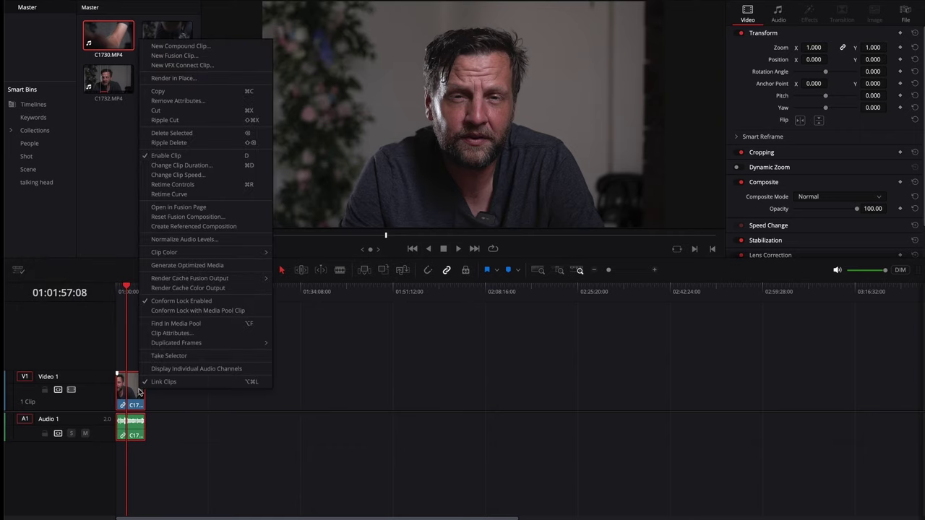
pyautogui.click(249, 185)
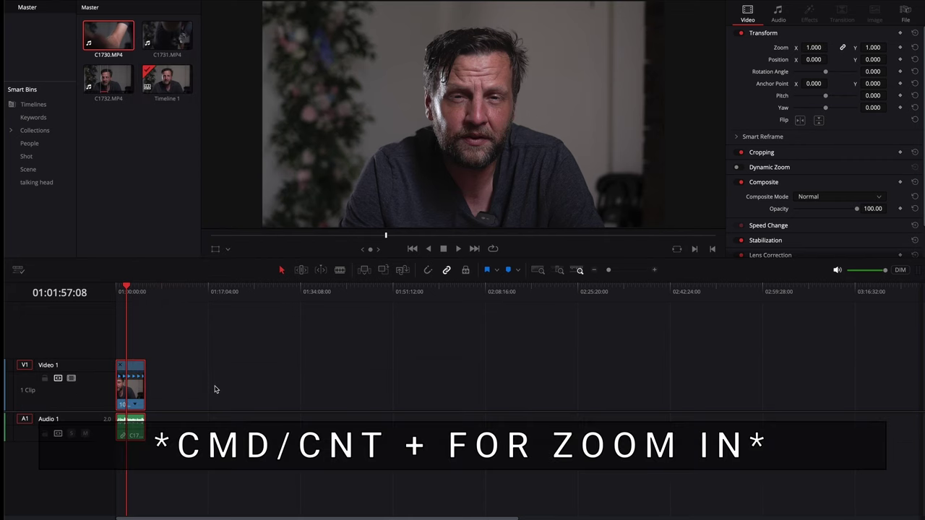
# Add a speed point at the playhead in C1732.MP4 and speed up the section before it to 179%.
pyautogui.hotkey('ctrl', '=')
pyautogui.hotkey('ctrl', '=')
pyautogui.hotkey('ctrl', '=')
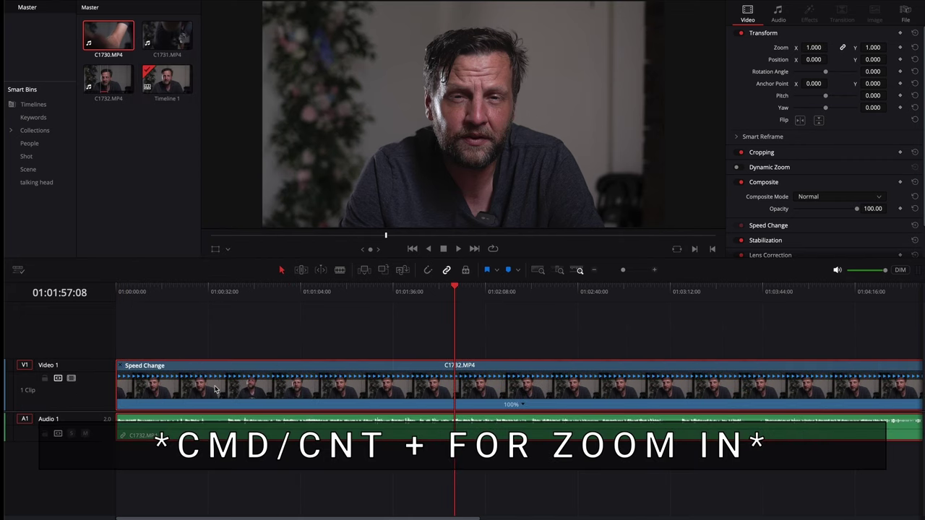
pyautogui.hotkey('ctrl', '-')
pyautogui.hotkey('ctrl', '-')
pyautogui.hotkey('ctrl', '-')
pyautogui.hotkey('ctrl', '-')
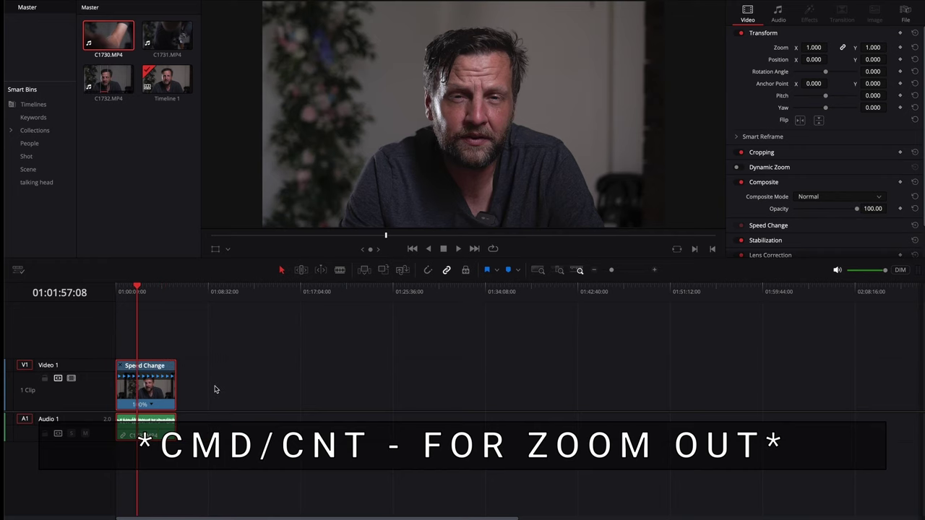
pyautogui.hotkey('ctrl', '=')
pyautogui.hotkey('ctrl', '=')
pyautogui.hotkey('ctrl', '=')
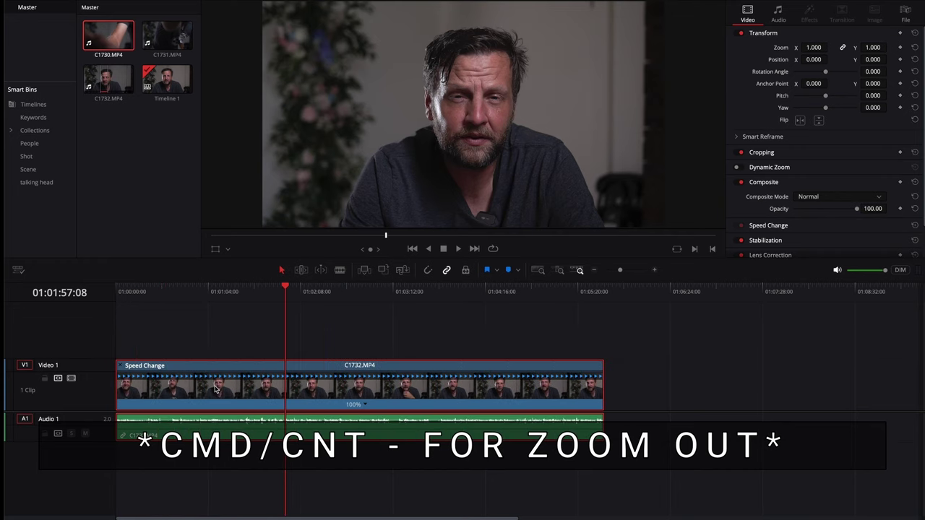
pyautogui.rightClick(365, 407)
pyautogui.click(383, 418)
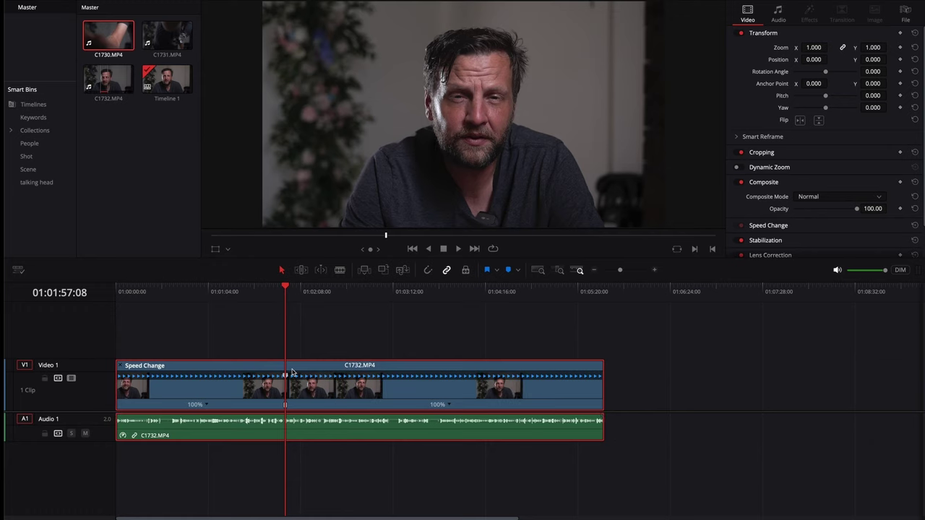
pyautogui.moveTo(284, 405); pyautogui.dragTo(210, 405)
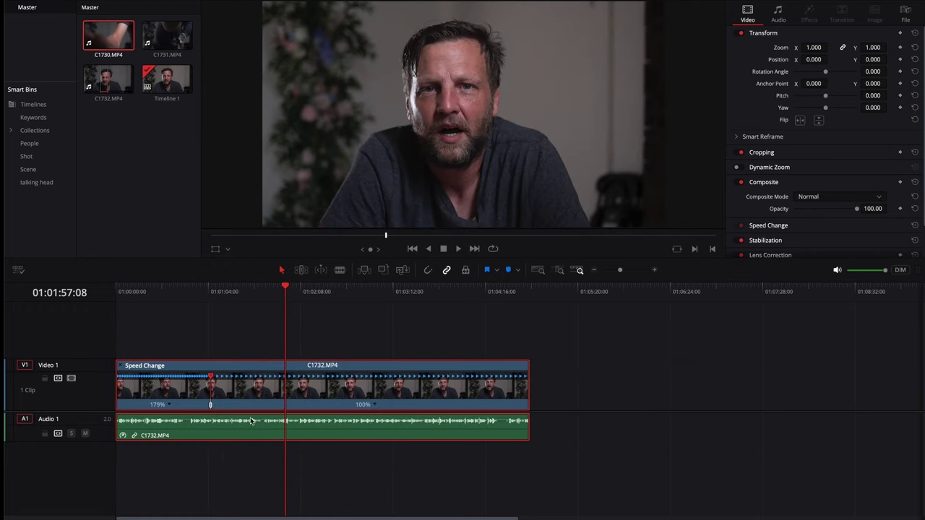
# Delete C1732.MP4 from the timeline and place the C1730.MP4 clip at its start.
pyautogui.press('x')
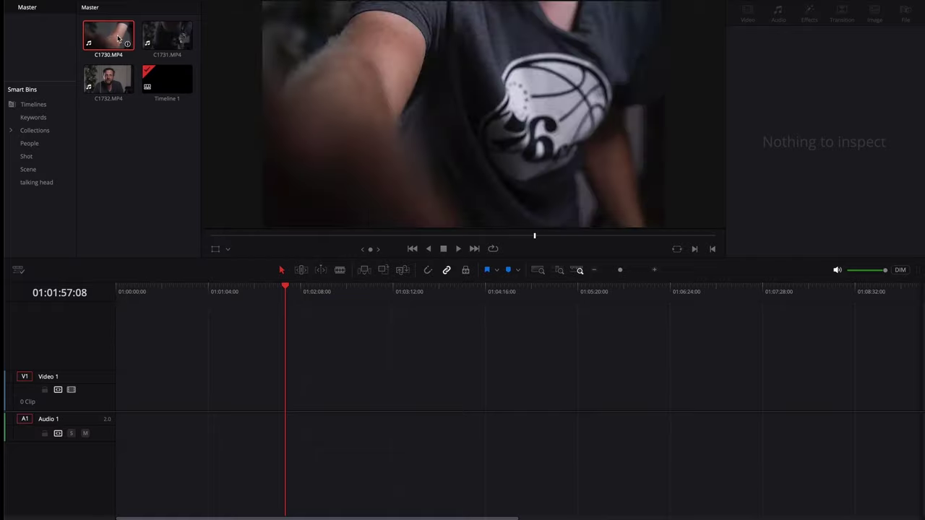
pyautogui.moveTo(120, 39); pyautogui.dragTo(125, 428)
pyautogui.moveTo(235, 386); pyautogui.dragTo(156, 390)
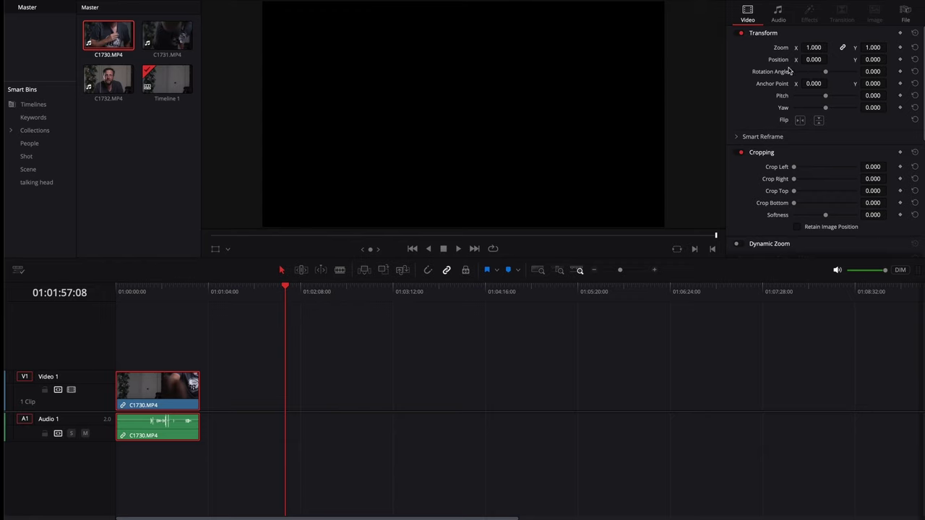
# Set the C1730.MP4 clip's Position X to -5.000, check the frame within the clip and reset the transform.
pyautogui.moveTo(822, 57); pyautogui.dragTo(822, 58)
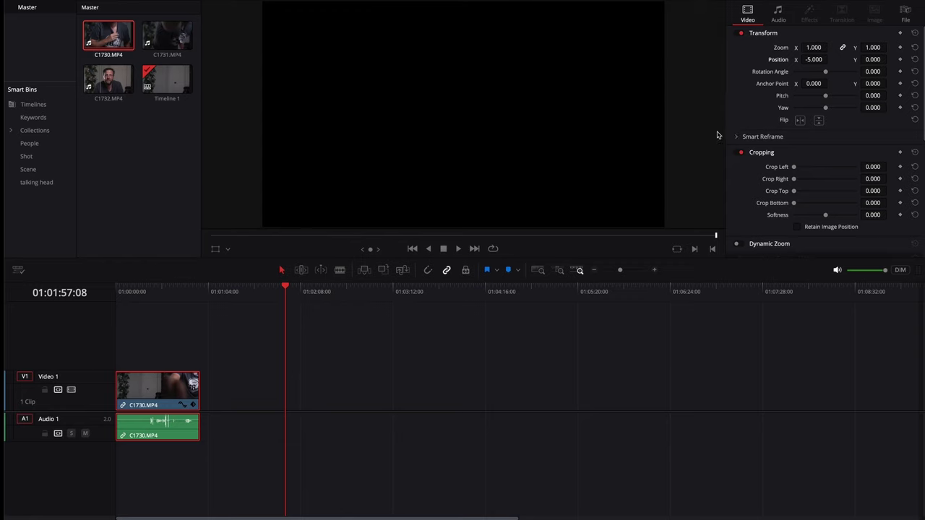
pyautogui.click(167, 289)
pyautogui.moveTo(167, 289)
pyautogui.mouseDown()
pyautogui.moveTo(137, 289)
pyautogui.moveTo(155, 290)
pyautogui.mouseUp()
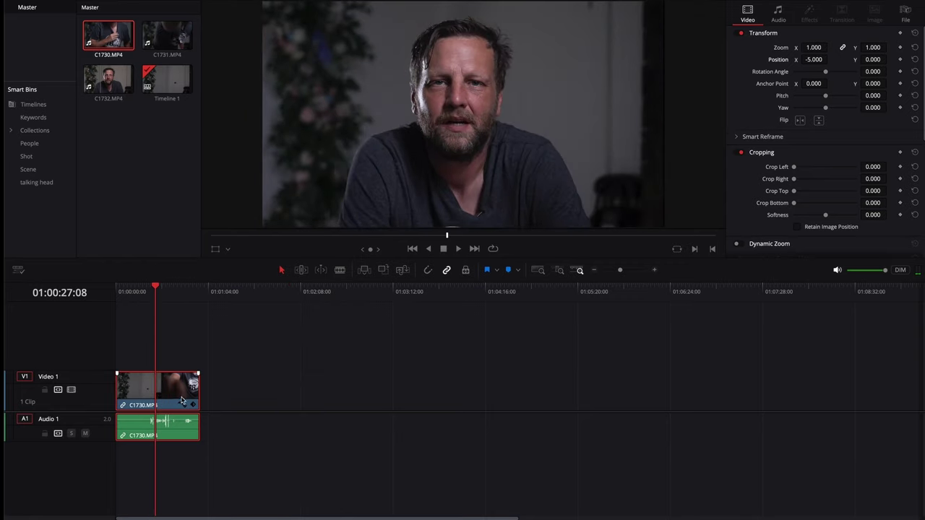
pyautogui.click(914, 33)
# Keyframe the transform at the start of C1730.MP4, change the zoom further along the clip and play the animation.
pyautogui.moveTo(132, 293); pyautogui.dragTo(117, 293)
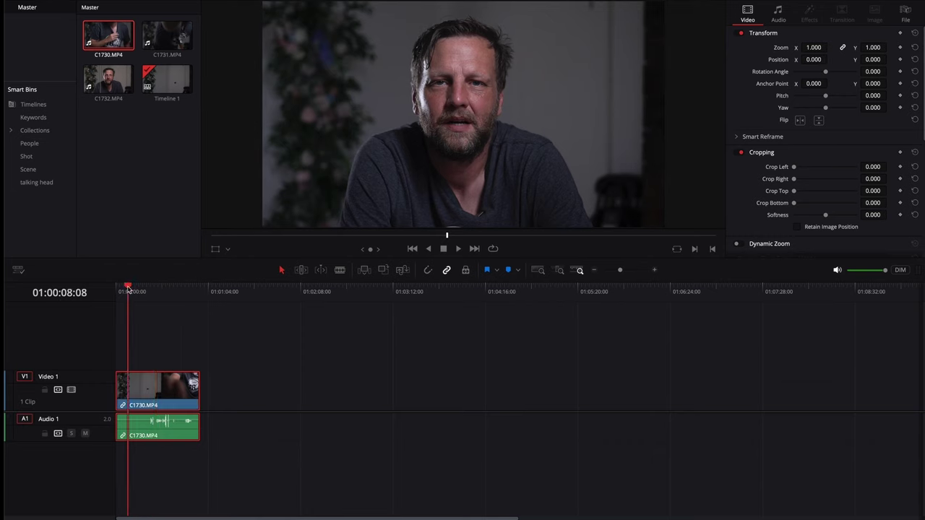
pyautogui.click(900, 34)
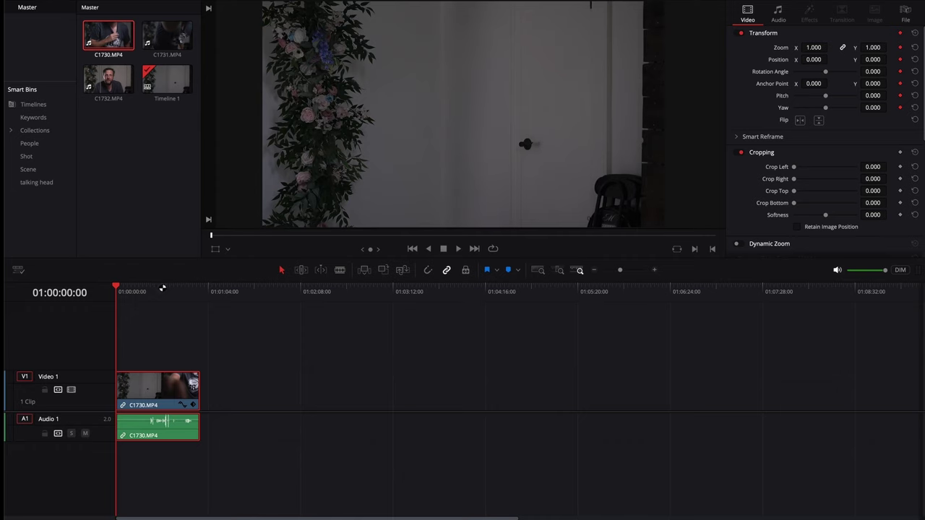
pyautogui.moveTo(163, 288); pyautogui.dragTo(184, 293)
pyautogui.moveTo(814, 47)
pyautogui.mouseDown()
pyautogui.moveTo(830, 48)
pyautogui.moveTo(820, 52)
pyautogui.mouseUp()
pyautogui.moveTo(166, 284); pyautogui.dragTo(82, 296)
pyautogui.press('space')
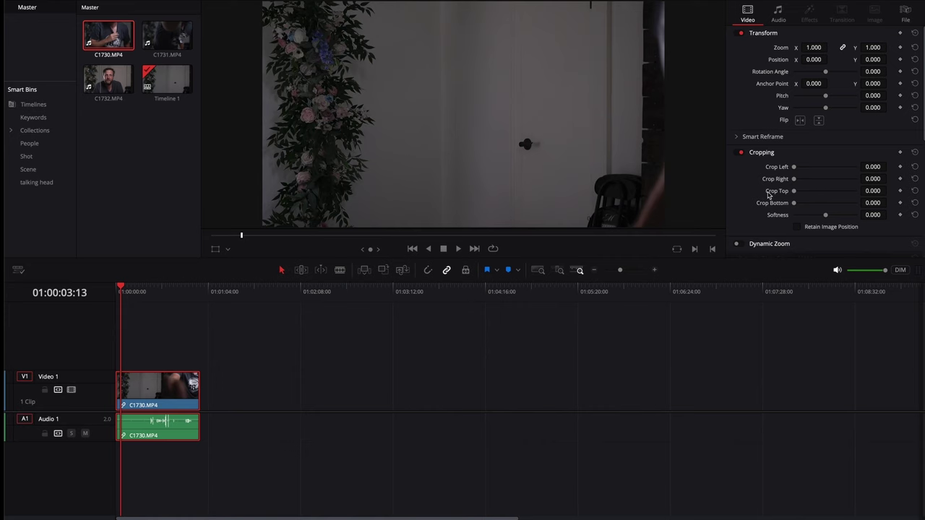
# Enable Dynamic Zoom on the C1730.MP4 clip and swap its zoom direction back and forth.
pyautogui.scroll(-5, 768, 195)
pyautogui.scroll(2, 769, 196)
pyautogui.click(743, 65)
pyautogui.click(822, 80)
pyautogui.click(822, 80)
pyautogui.click(822, 80)
pyautogui.click(822, 81)
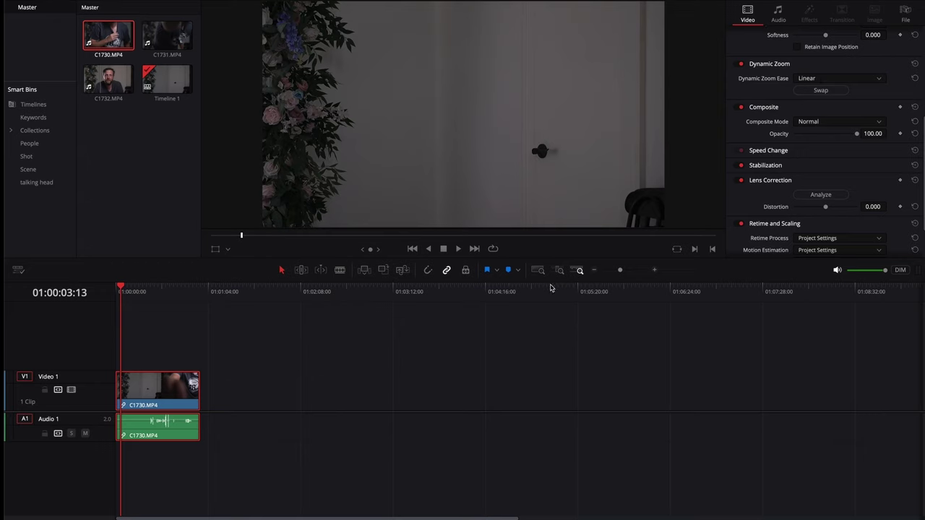
# Set the C1730.MP4 clip's Dynamic Zoom ease to Ease In and play the result on the timeline.
pyautogui.moveTo(122, 289)
pyautogui.mouseDown()
pyautogui.moveTo(196, 303)
pyautogui.moveTo(116, 298)
pyautogui.mouseUp()
pyautogui.click(833, 79)
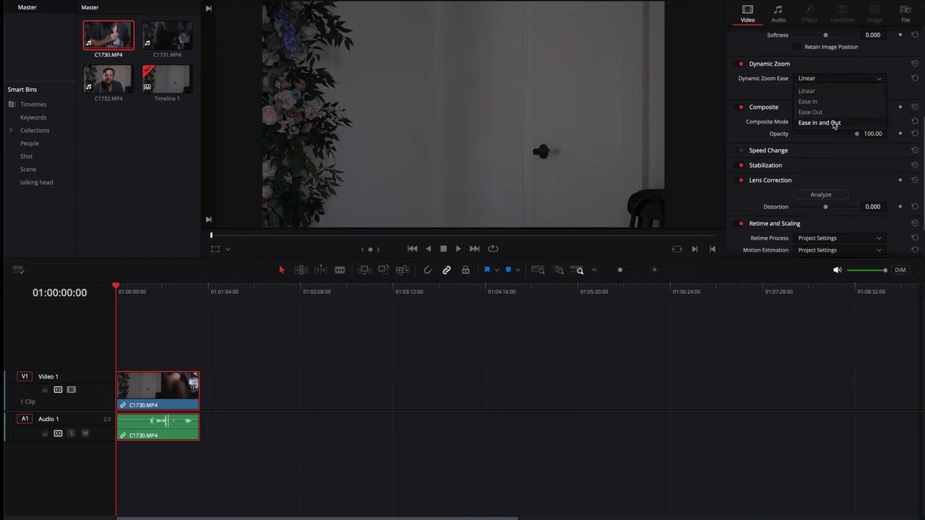
pyautogui.click(830, 101)
pyautogui.click(165, 289)
pyautogui.press('space')
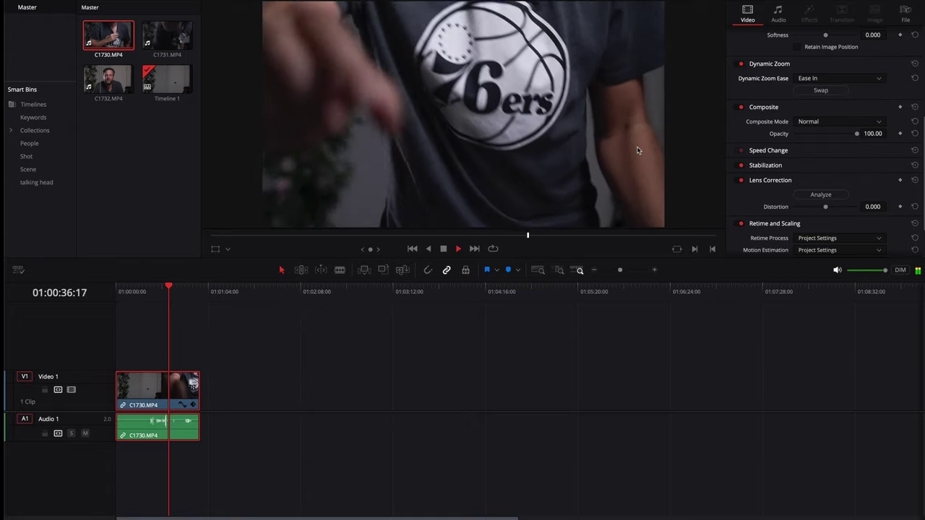
pyautogui.press('space')
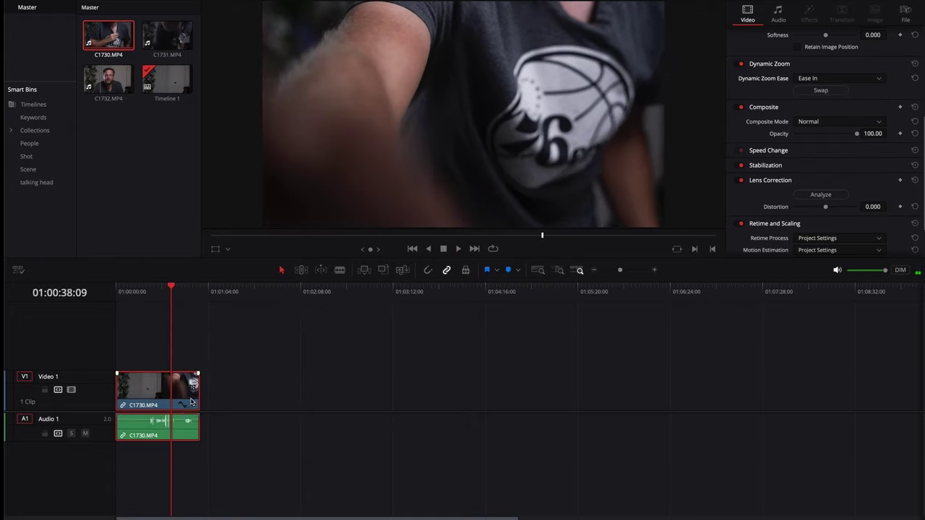
# Shorten the C1730.MP4 clip from its end to about 17 seconds and play it from near the start.
pyautogui.click(198, 390)
pyautogui.moveTo(198, 391); pyautogui.dragTo(141, 391)
pyautogui.click(118, 292)
pyautogui.press('space')
pyautogui.press('space')
# Set the shortened clip's Dynamic Zoom ease to Ease Out and play it from the start.
pyautogui.click(820, 90)
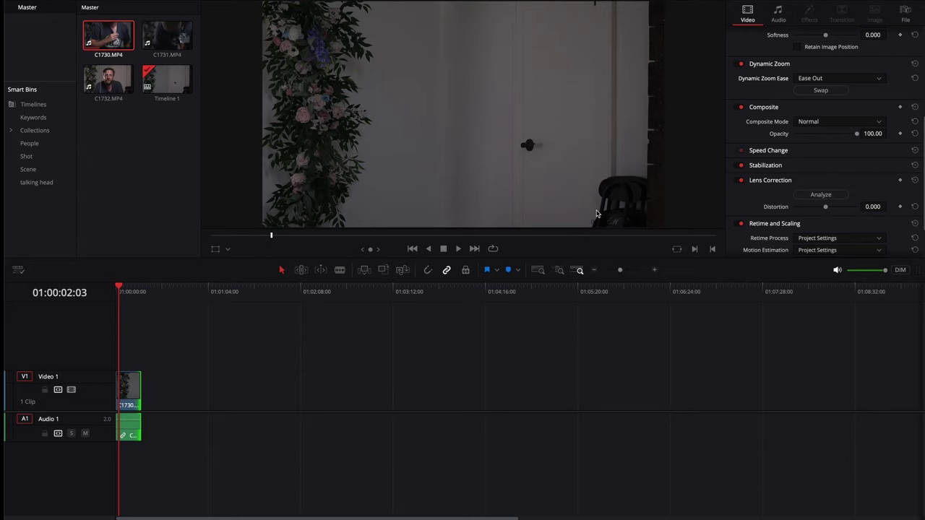
pyautogui.click(114, 296)
pyautogui.press('space')
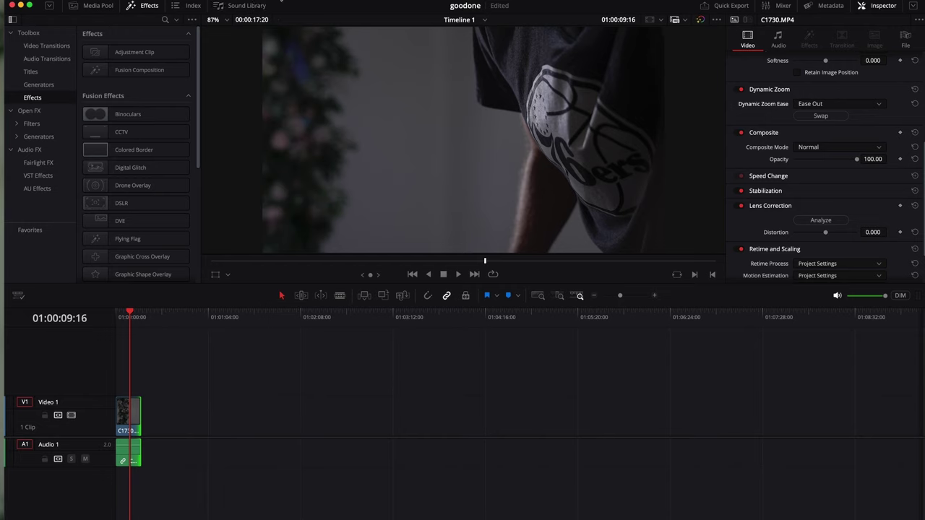
pyautogui.scroll(-5, 145, 248)
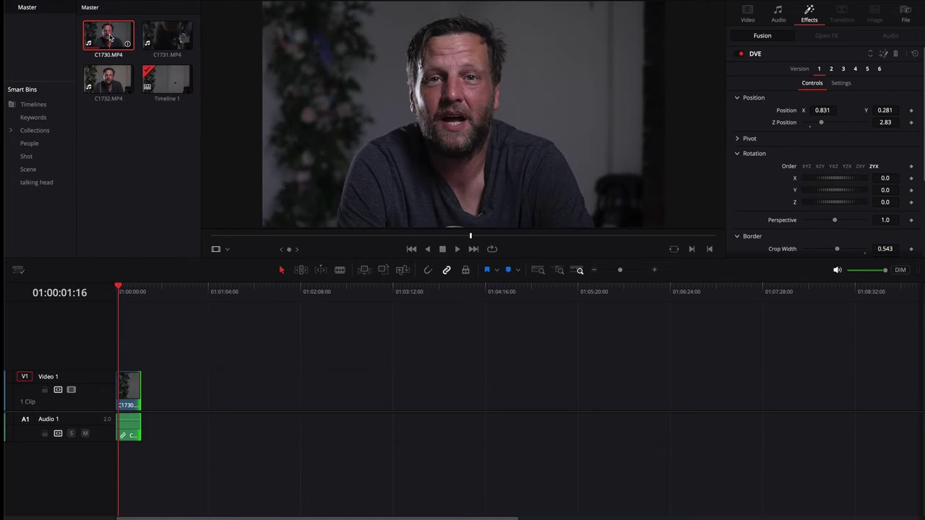
# View the Generate Proxy Media option for C1730.MP4 in the media pool and dismiss the options.
pyautogui.rightClick(110, 38)
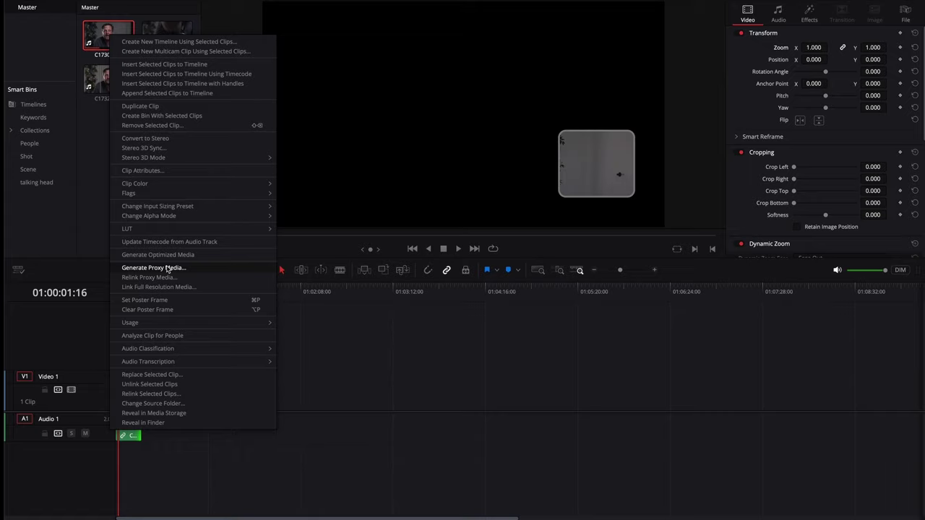
pyautogui.click(394, 438)
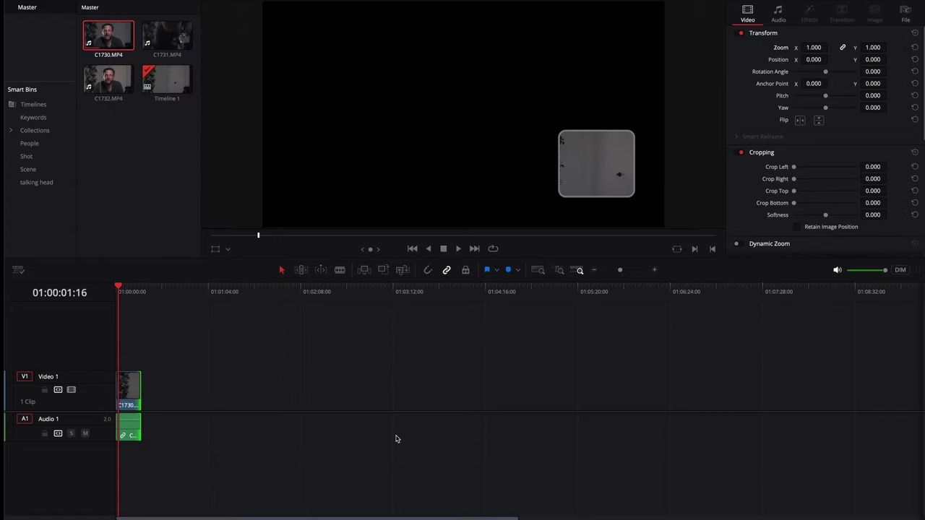
# Switch to Blackmagic Proxy Generator, open the folder browser for adding a watch folder and cancel it.
pyautogui.press('F4')
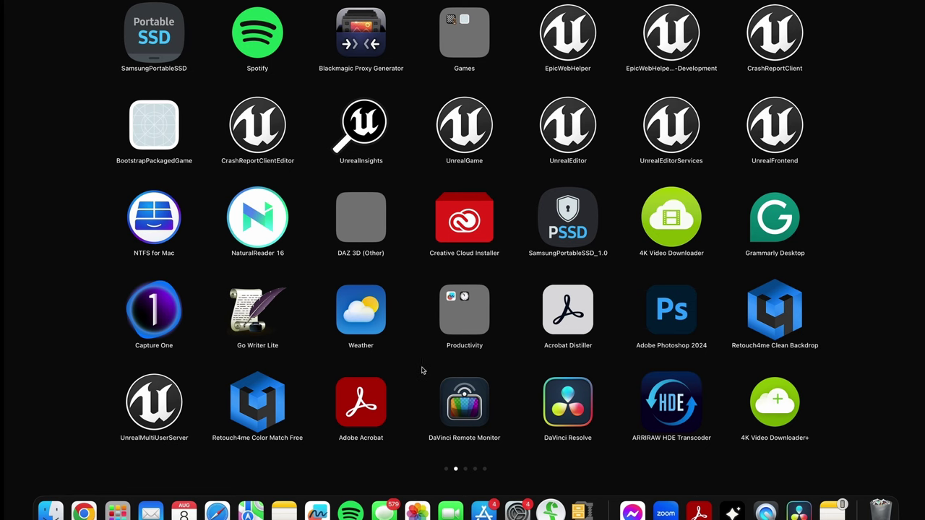
pyautogui.click(357, 42)
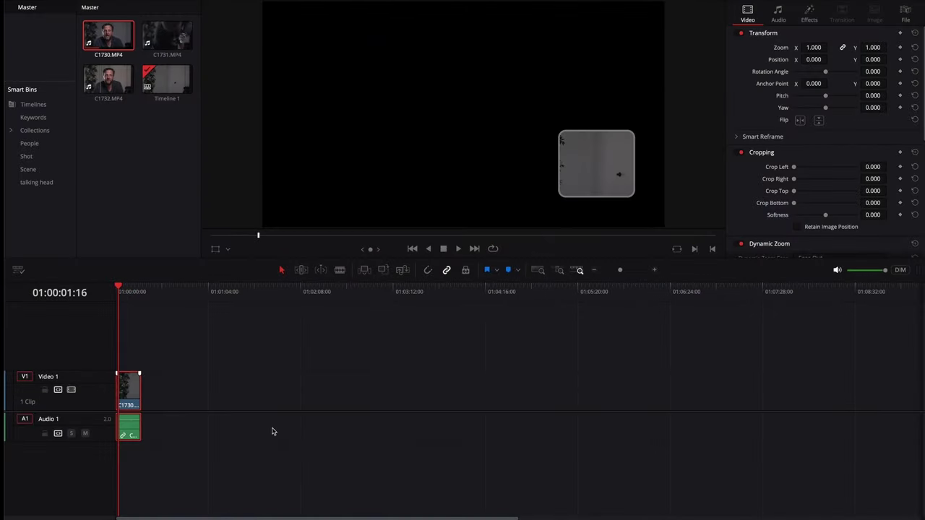
pyautogui.moveTo(805, 515)
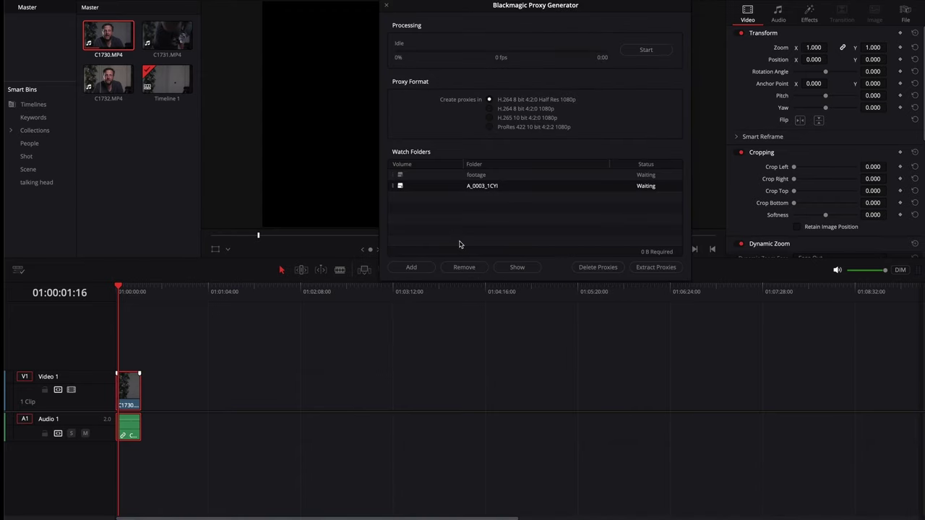
pyautogui.click(412, 268)
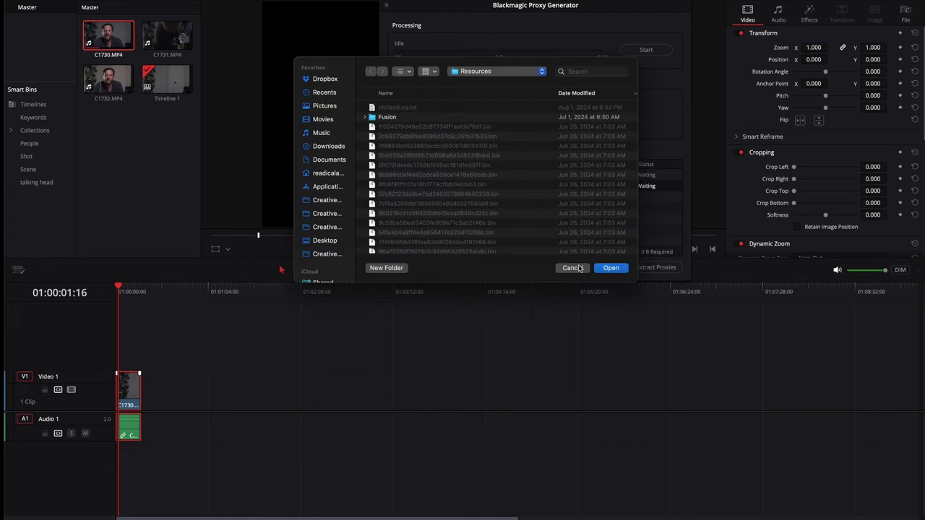
pyautogui.click(573, 268)
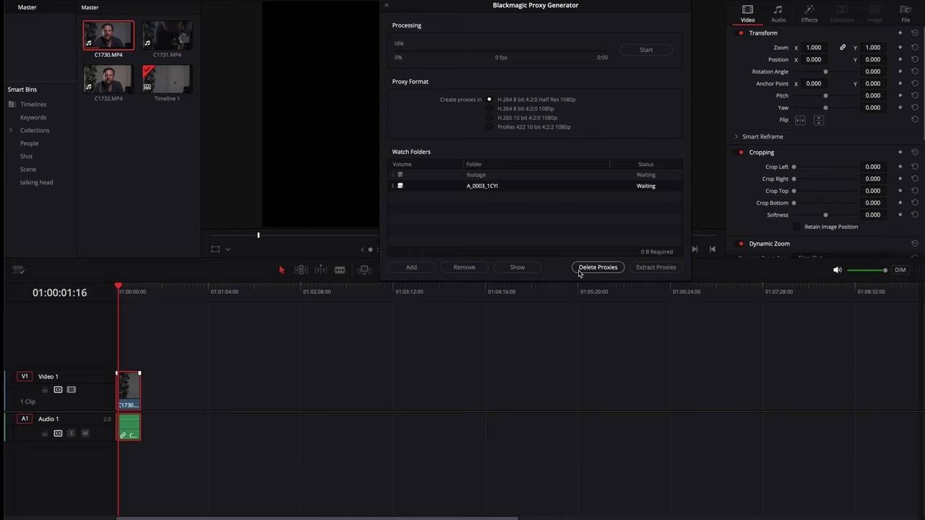
pyautogui.click(597, 269)
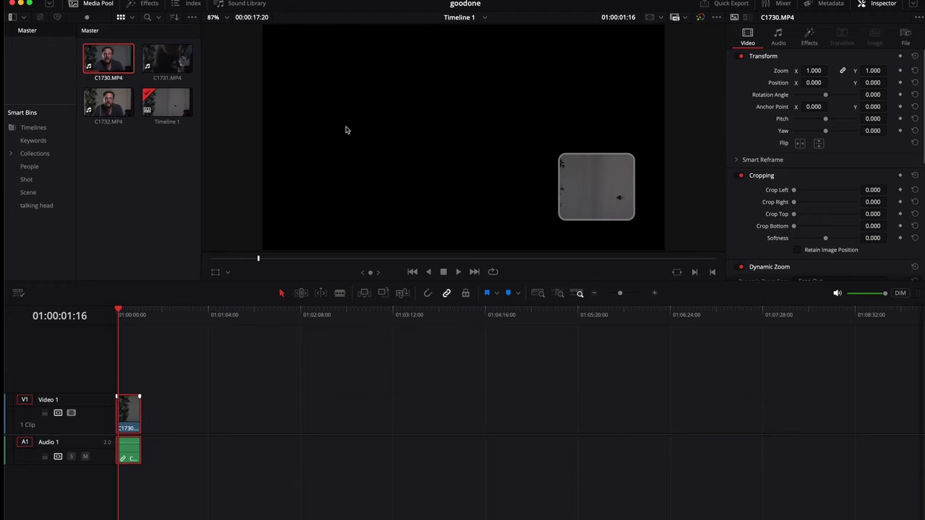
# Play the C1730.MP4 clip with its DVE effect from the timeline start to check playback.
pyautogui.click(133, 312)
pyautogui.moveTo(134, 311); pyautogui.dragTo(108, 321)
pyautogui.press('space')
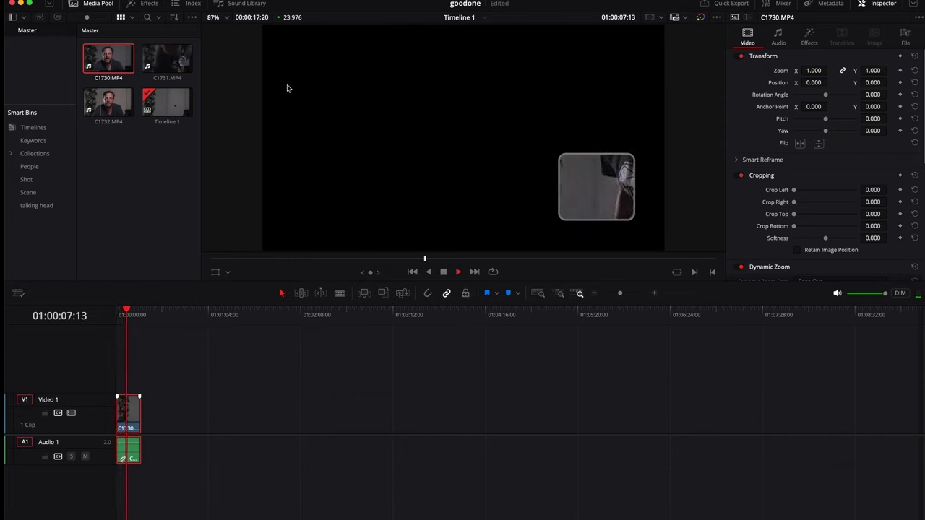
pyautogui.press('space')
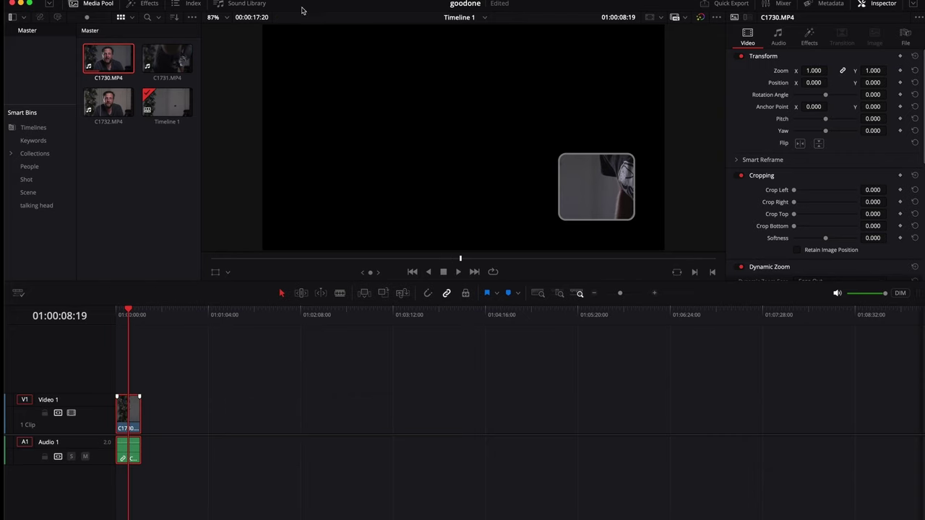
# View the playback options for Proxy Handling and Timeline Proxy Resolution and close them without choosing one.
pyautogui.click(261, 0)
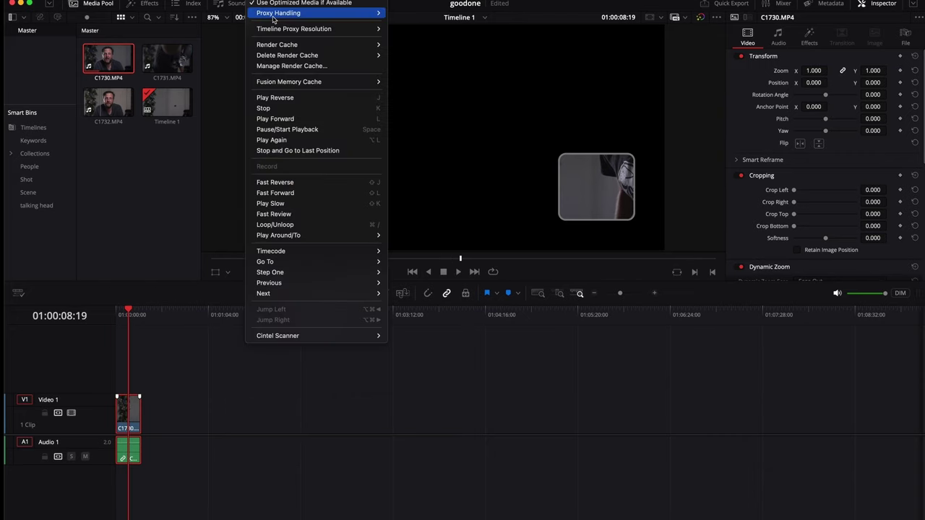
pyautogui.moveTo(273, 19)
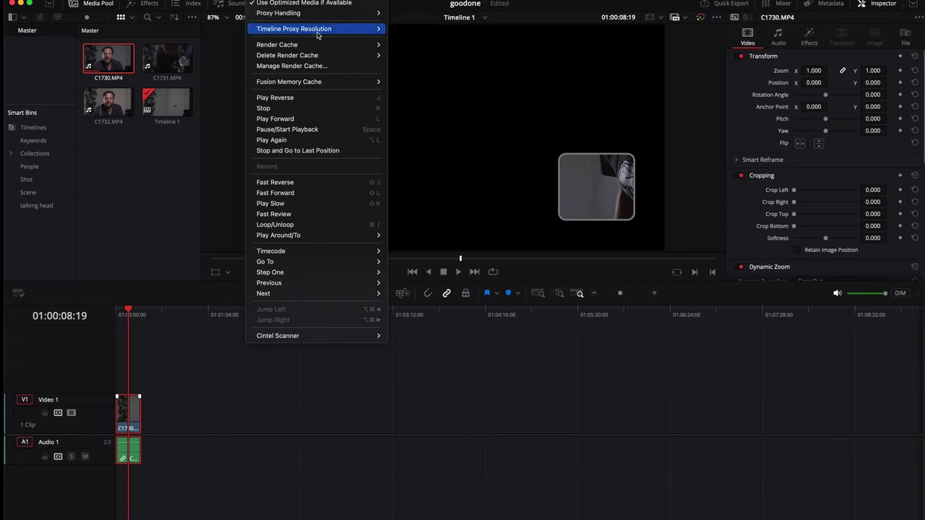
pyautogui.moveTo(354, 32)
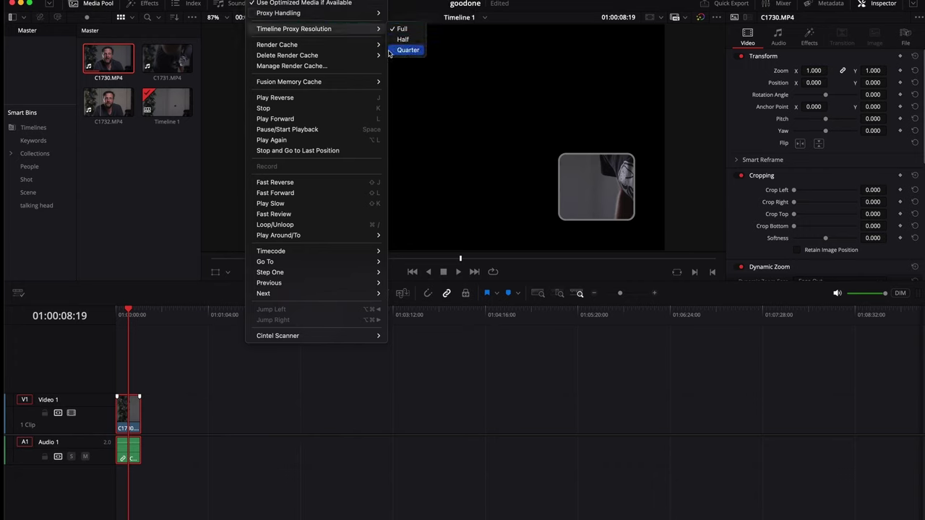
pyautogui.press('Escape')
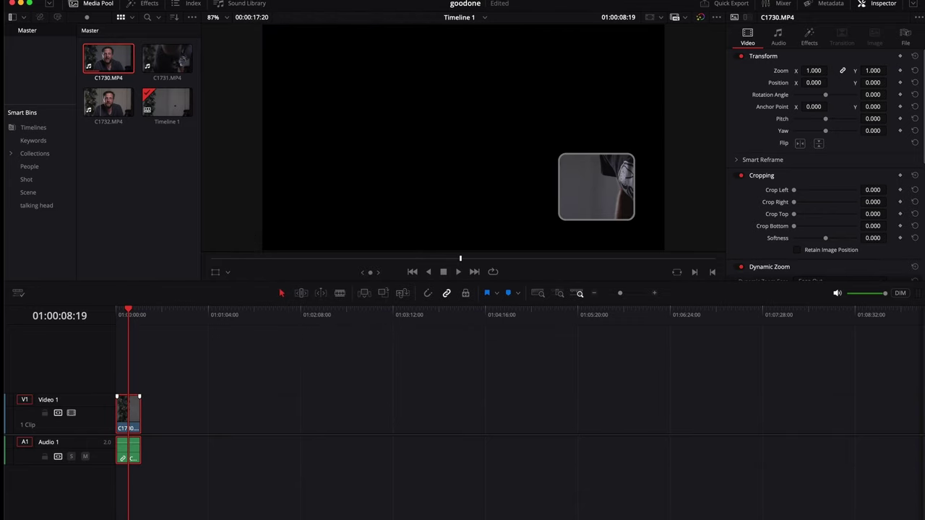
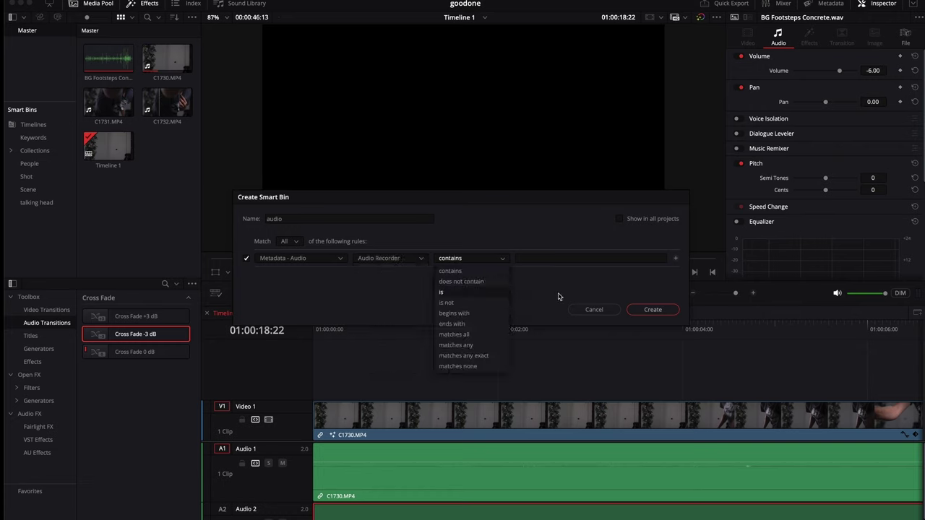
# Create the smart bin named audio with its Metadata - Audio rule.
pyautogui.click(590, 290)
pyautogui.click(646, 310)
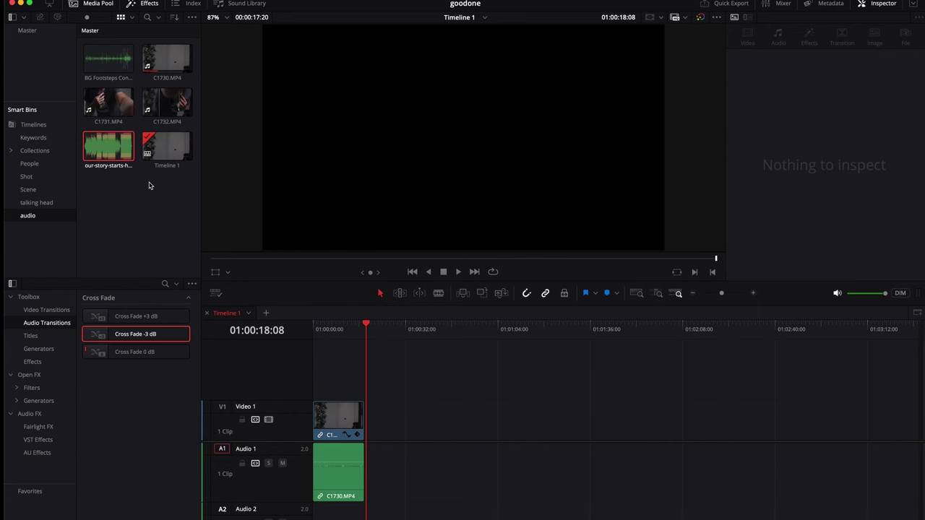
# Place the our-story-starts-here music at the start of Audio 2 and listen to it beyond the video clip.
pyautogui.moveTo(107, 141); pyautogui.dragTo(320, 514)
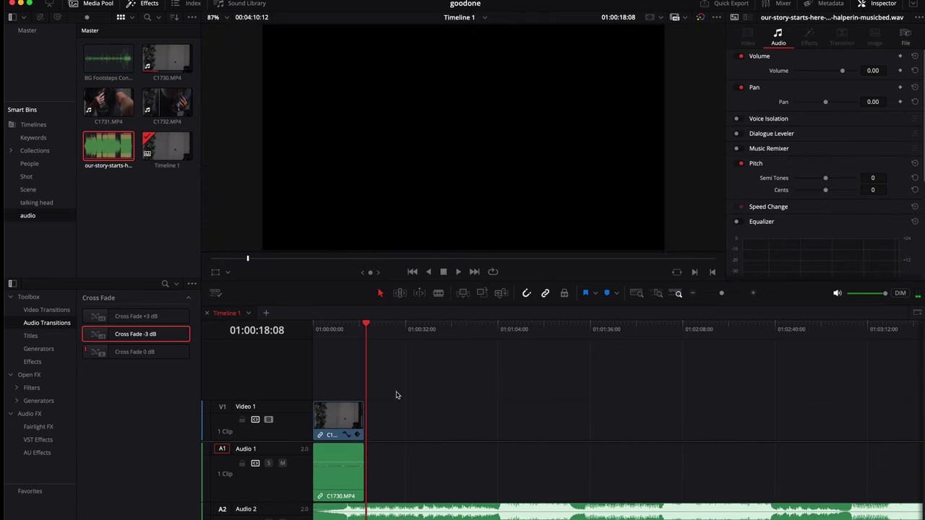
pyautogui.click(402, 328)
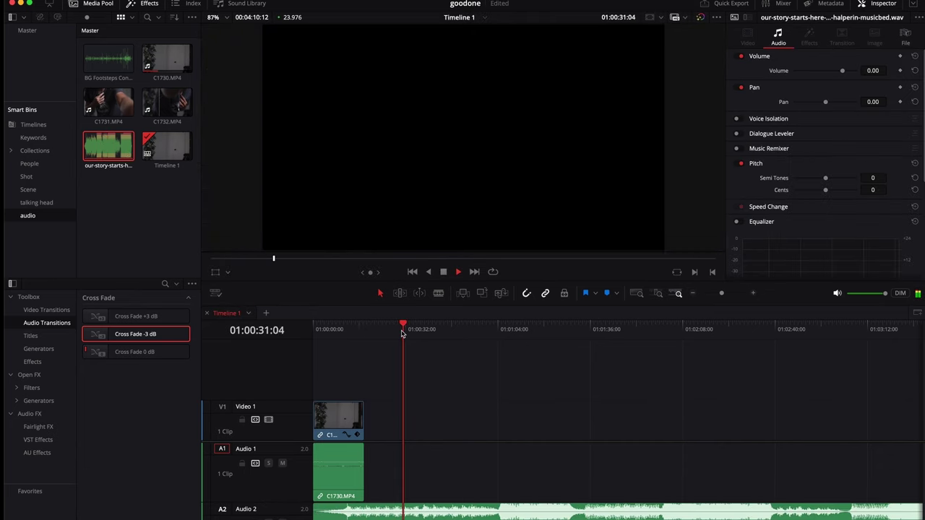
pyautogui.press('space')
pyautogui.moveTo(354, 328); pyautogui.dragTo(364, 325)
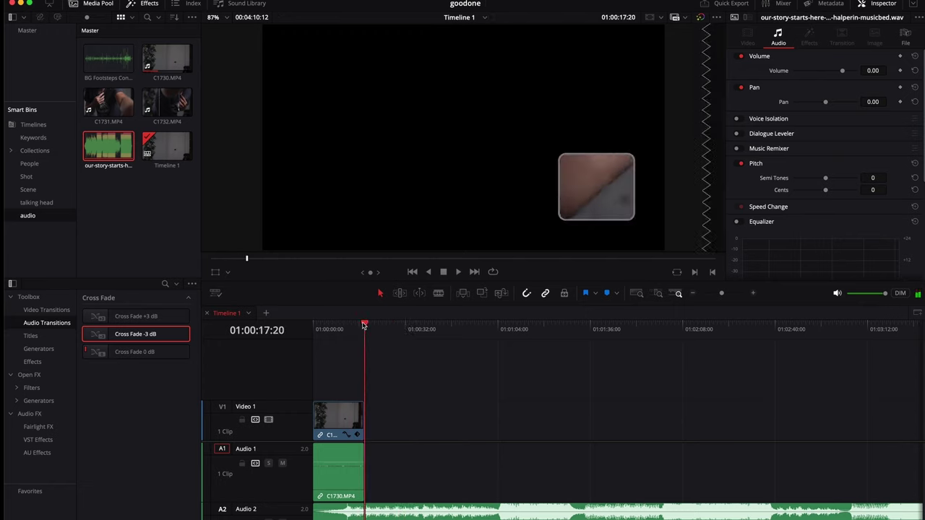
# Trim about one minute off the music clip's start, close the gap before it and listen near the video's end.
pyautogui.moveTo(315, 515); pyautogui.dragTo(497, 511)
pyautogui.click(405, 510)
pyautogui.press('Delete')
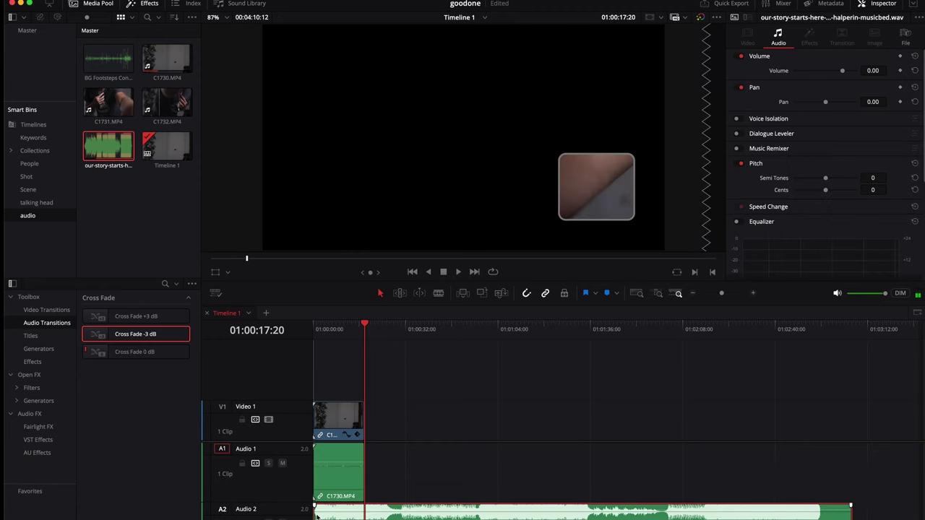
pyautogui.moveTo(360, 332); pyautogui.dragTo(357, 333)
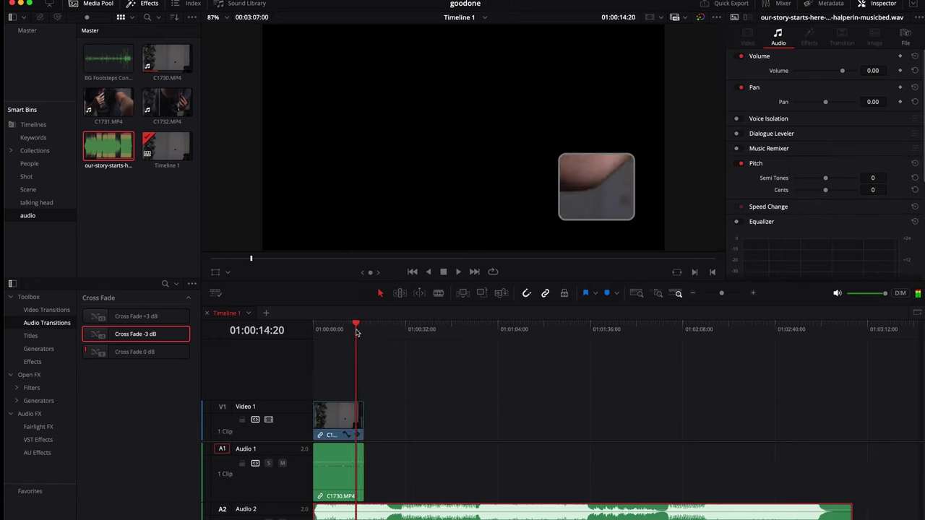
pyautogui.press('space')
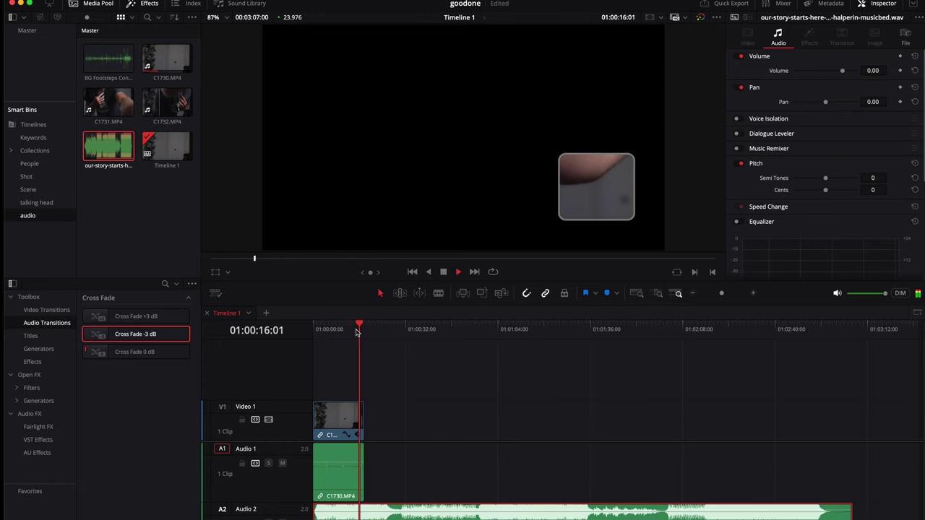
pyautogui.press('space')
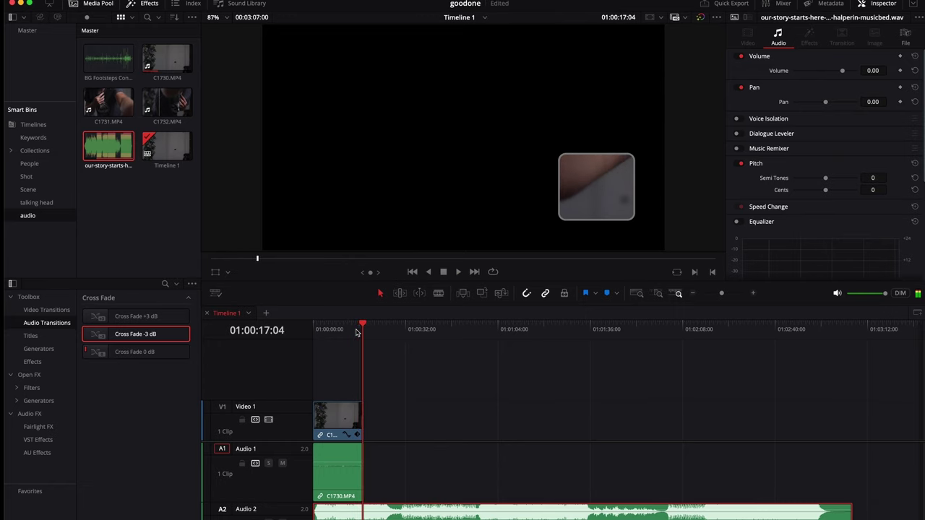
# Listen to the music near the end of the video clip and split it on Audio 2 at about 01:00:13:22.
pyautogui.press('super+equal')
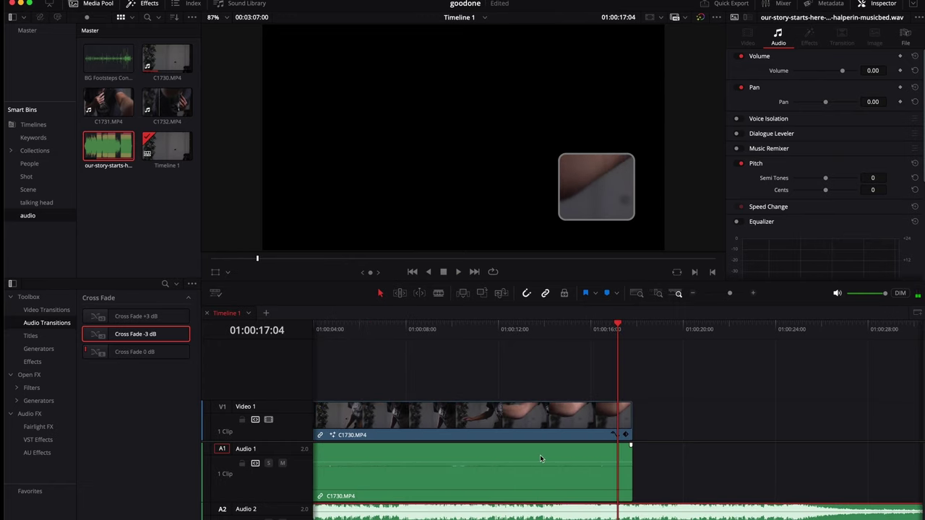
pyautogui.moveTo(532, 331); pyautogui.dragTo(544, 330)
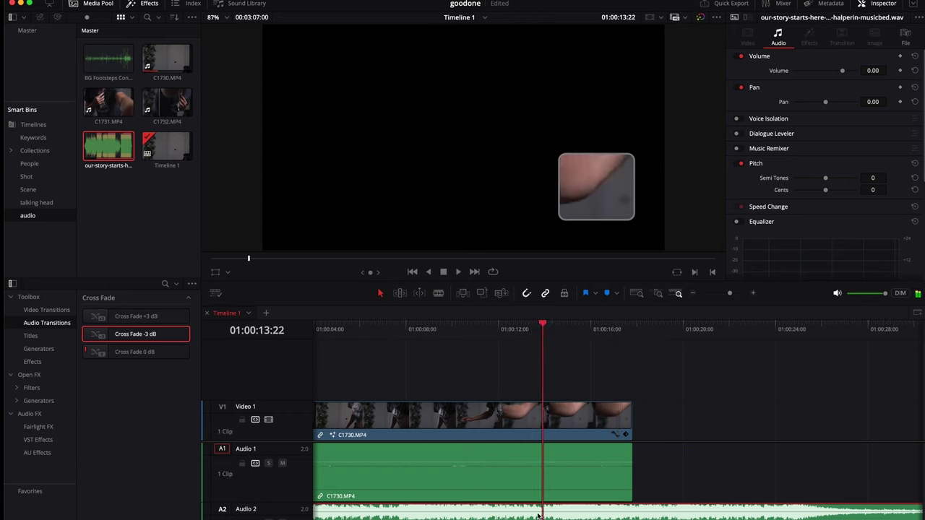
pyautogui.press('space')
pyautogui.press('space')
pyautogui.press('b')
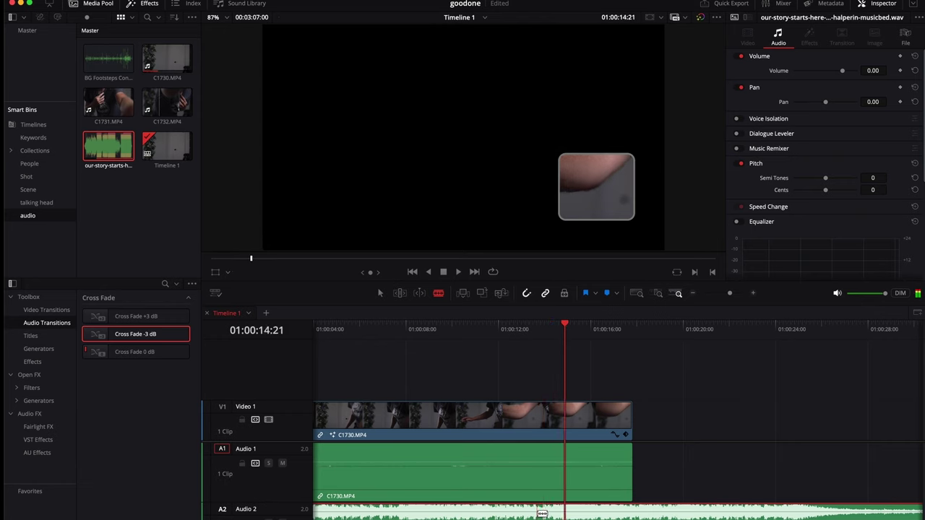
pyautogui.click(543, 514)
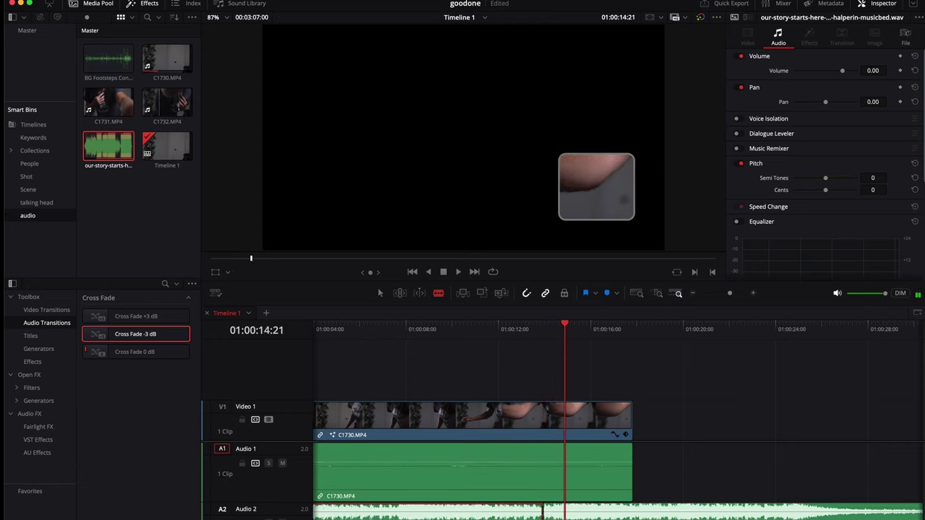
# Move the second part of the split music clip from Audio 2 down to Audio 3 at the same time position.
pyautogui.click(545, 513)
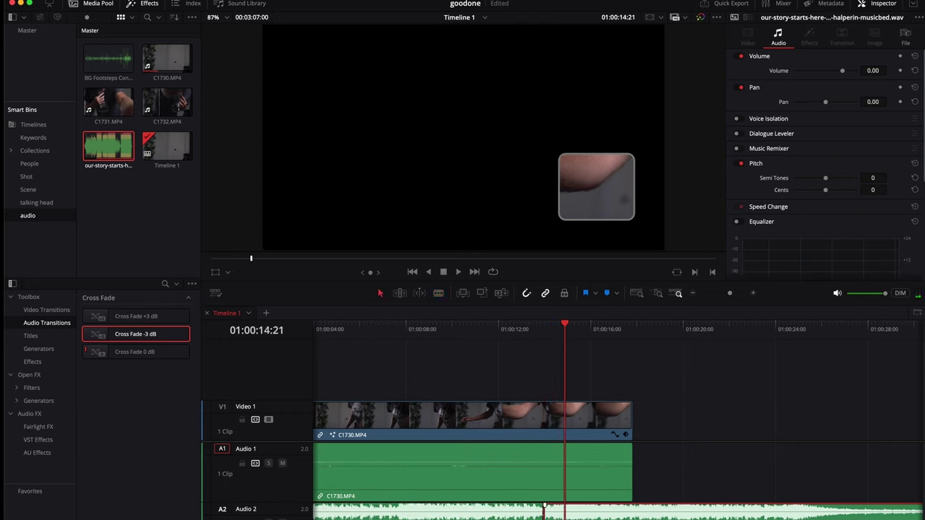
pyautogui.moveTo(544, 504); pyautogui.dragTo(545, 518)
pyautogui.scroll(-3, 545, 506)
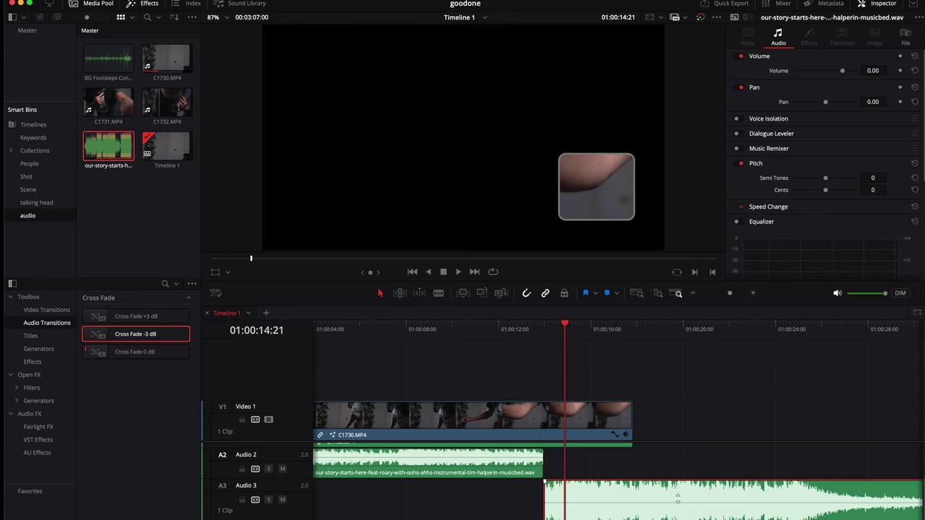
# Cut the music clip on Audio 3 at about 01:00:20:19 and delete everything after the cut.
pyautogui.click(701, 504)
pyautogui.click(704, 504)
pyautogui.press('Delete')
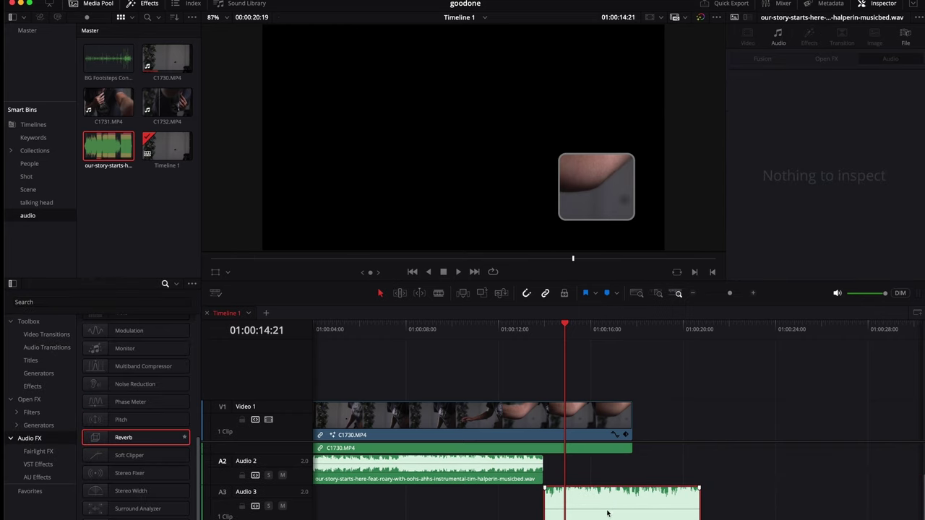
# Turn the remaining music clip on Audio 3 into a compound clip named Compound Clip 1.
pyautogui.rightClick(615, 498)
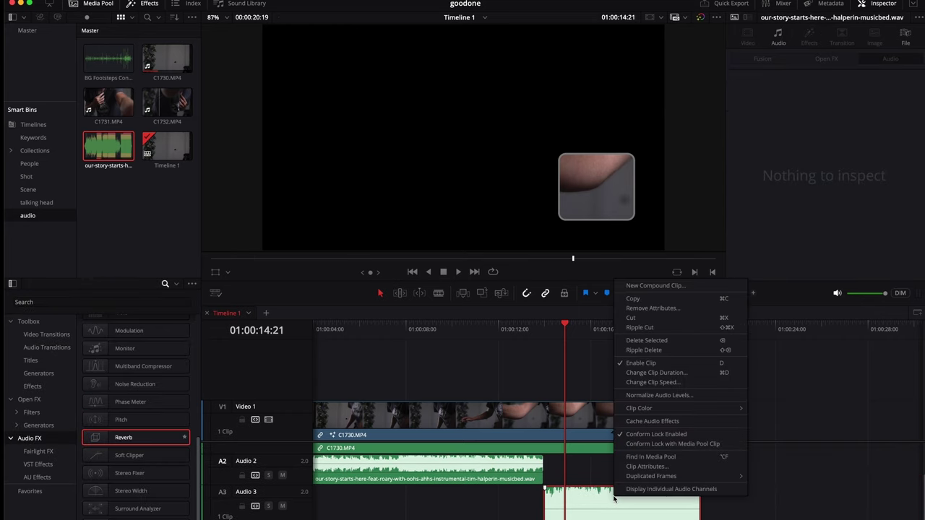
pyautogui.click(690, 285)
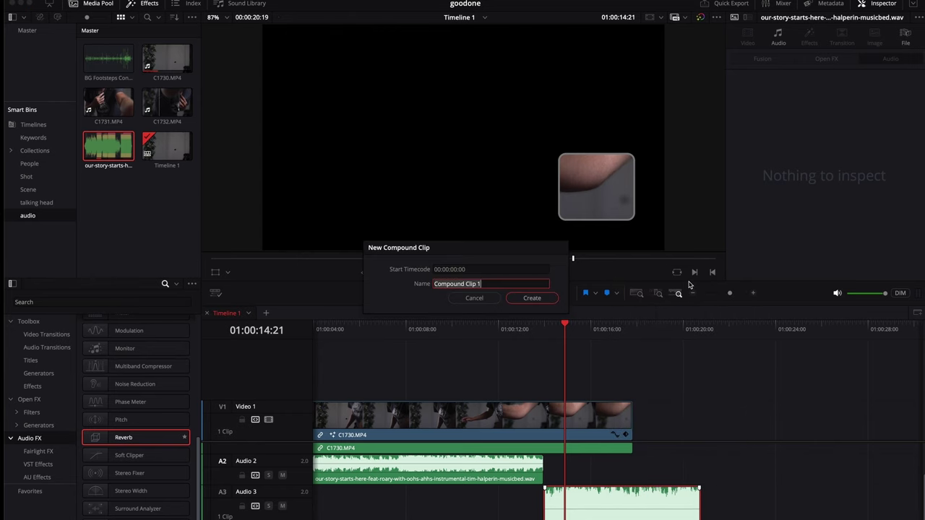
pyautogui.click(532, 298)
# Apply the Reverb audio effect to Compound Clip 1 and shrink its room to length 9.21 and width 8.10.
pyautogui.moveTo(124, 438); pyautogui.dragTo(621, 506)
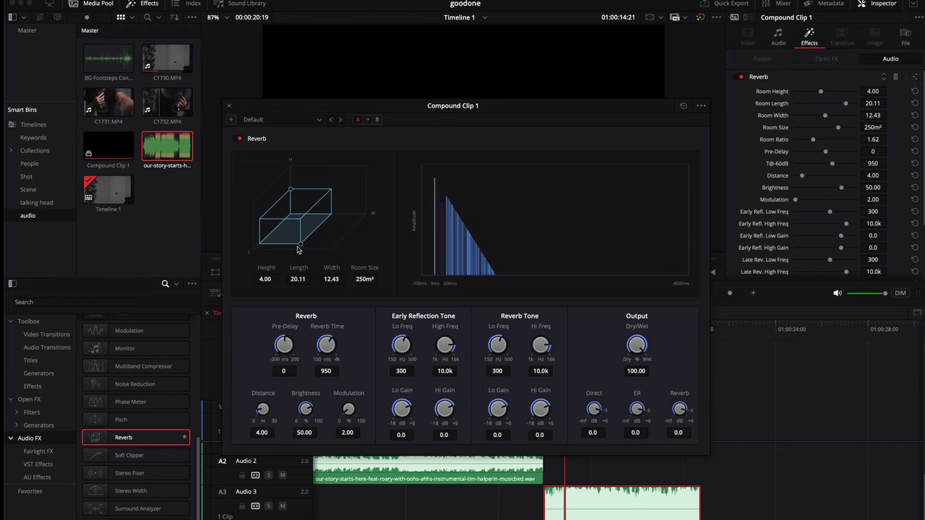
pyautogui.moveTo(302, 247)
pyautogui.mouseDown()
pyautogui.moveTo(292, 231)
pyautogui.moveTo(301, 235)
pyautogui.mouseUp()
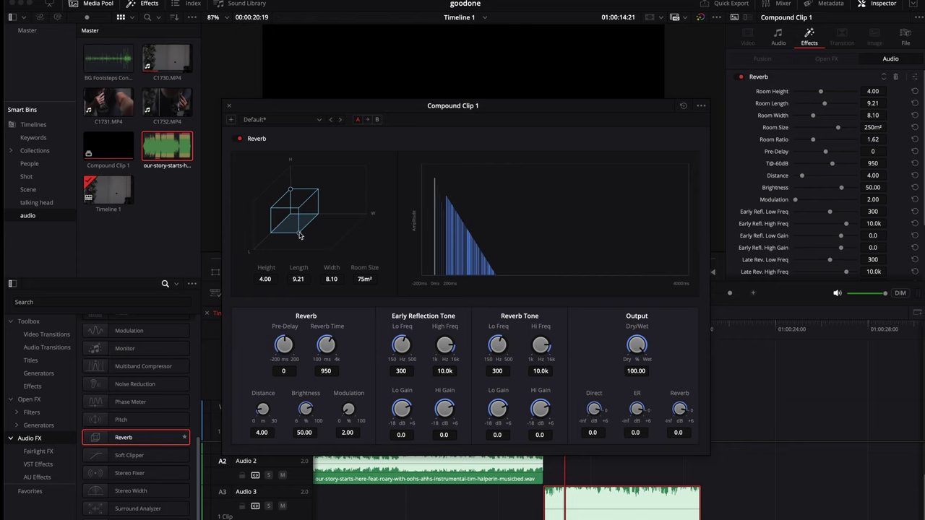
# Set the reverb time to 1755 ms and Dry/Wet to 52.50, and close the Reverb settings.
pyautogui.click(325, 371)
pyautogui.click(642, 371)
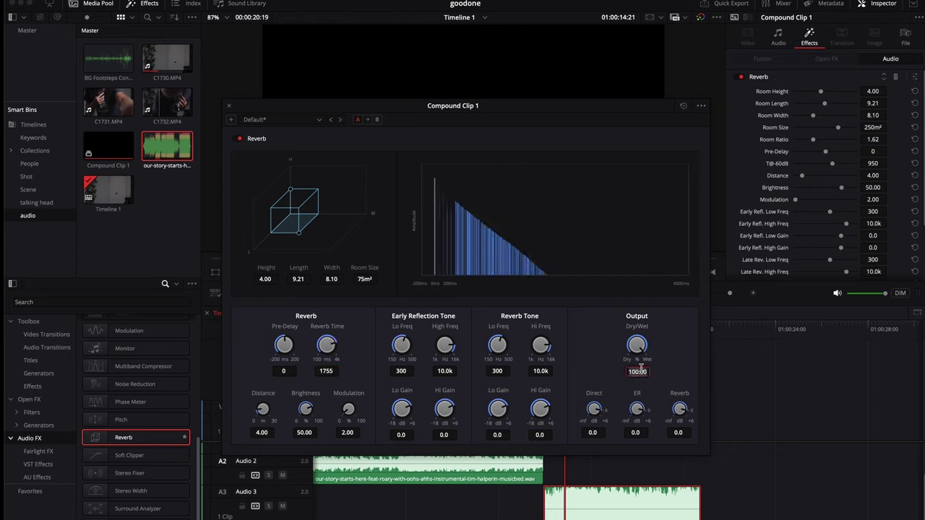
pyautogui.write('5')
pyautogui.press('Return')
pyautogui.scroll(2, 638, 341)
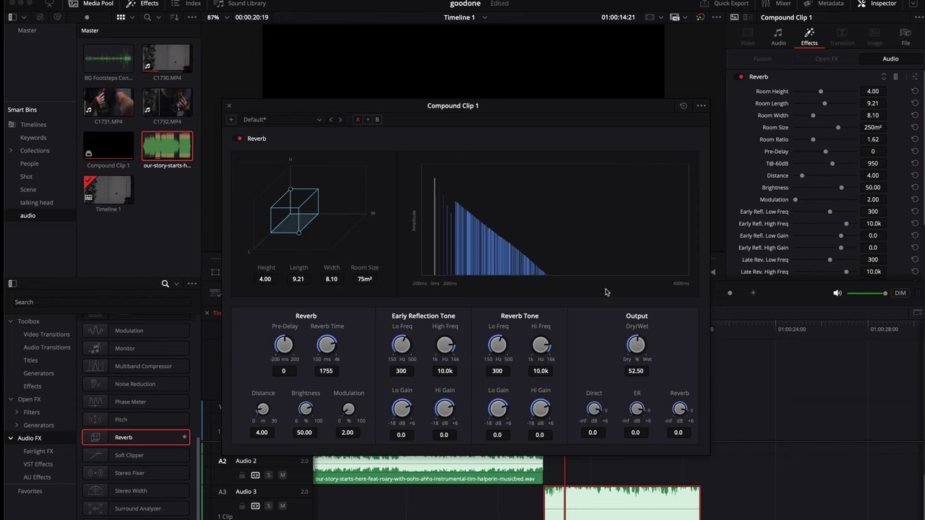
pyautogui.click(229, 107)
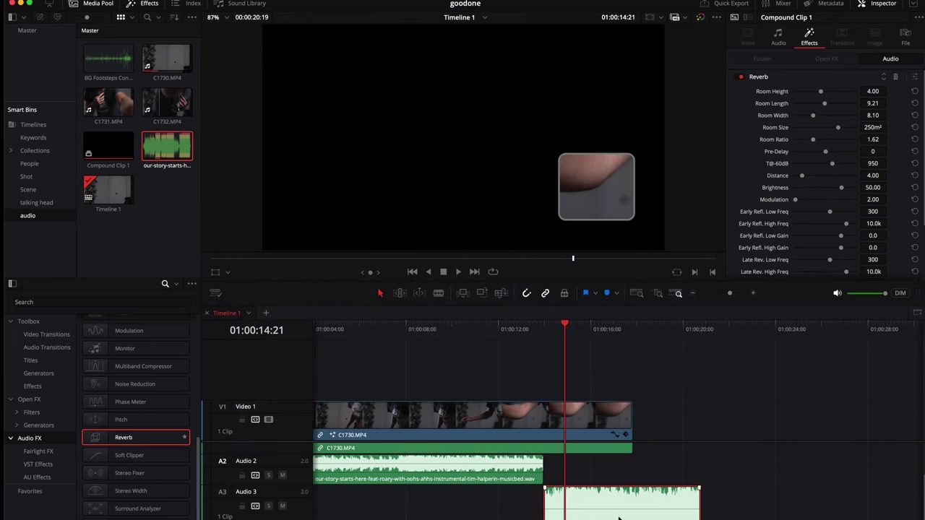
# Inside Compound Clip 1, copy the music clip down to Audio 2 and extend the copy's end to about 00:00:24:12.
pyautogui.rightClick(619, 518)
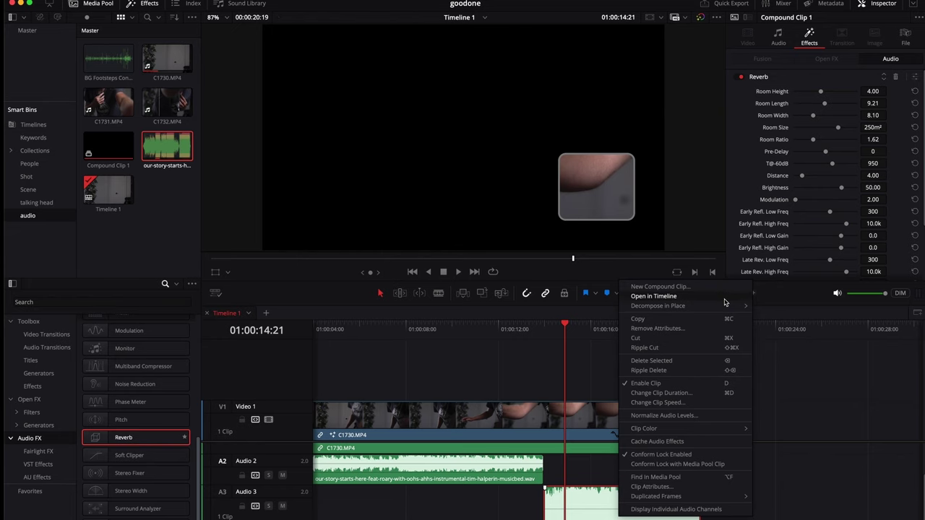
pyautogui.click(653, 296)
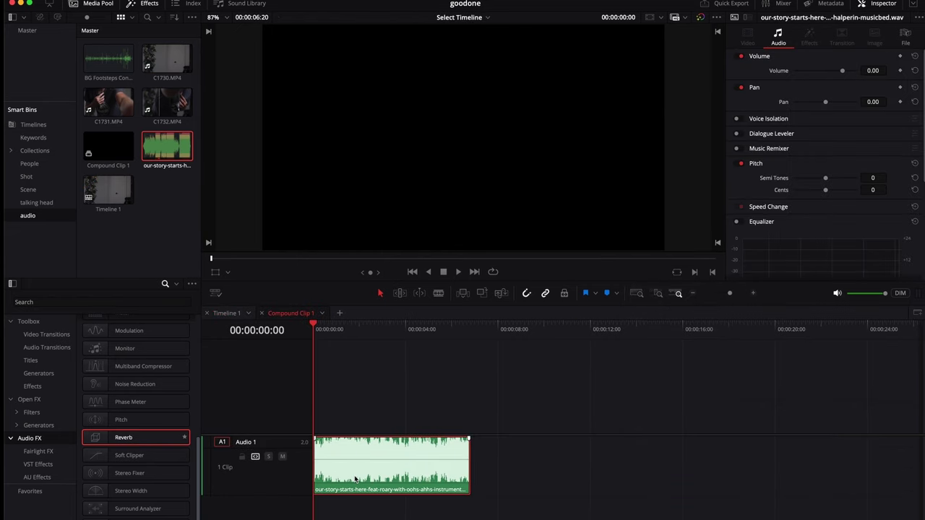
pyautogui.moveTo(355, 484); pyautogui.dragTo(357, 515)
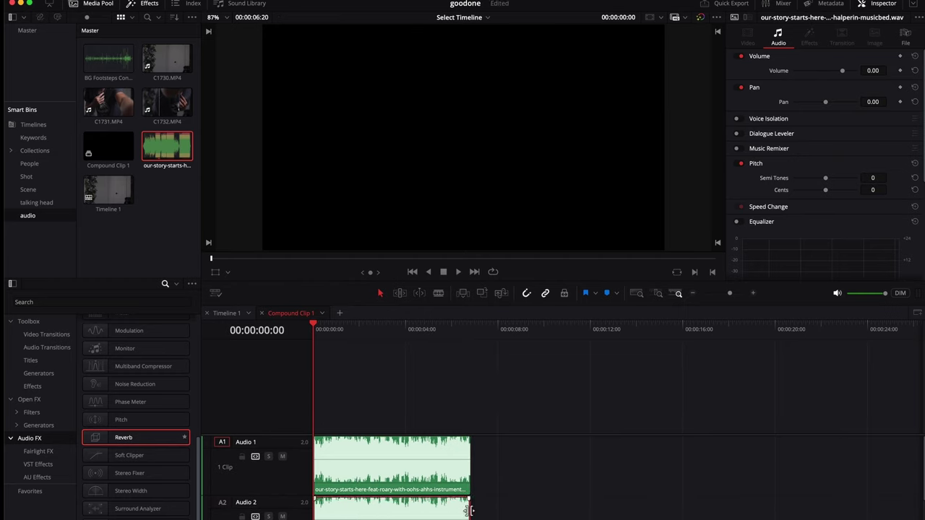
pyautogui.moveTo(469, 506); pyautogui.dragTo(876, 515)
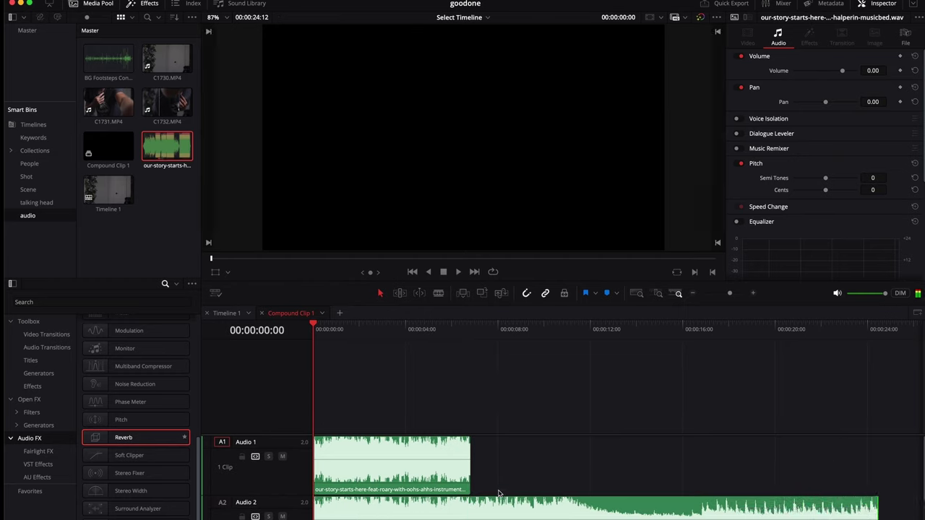
# Disable the extended music copy on Audio 2 and return to Timeline 1.
pyautogui.rightClick(495, 511)
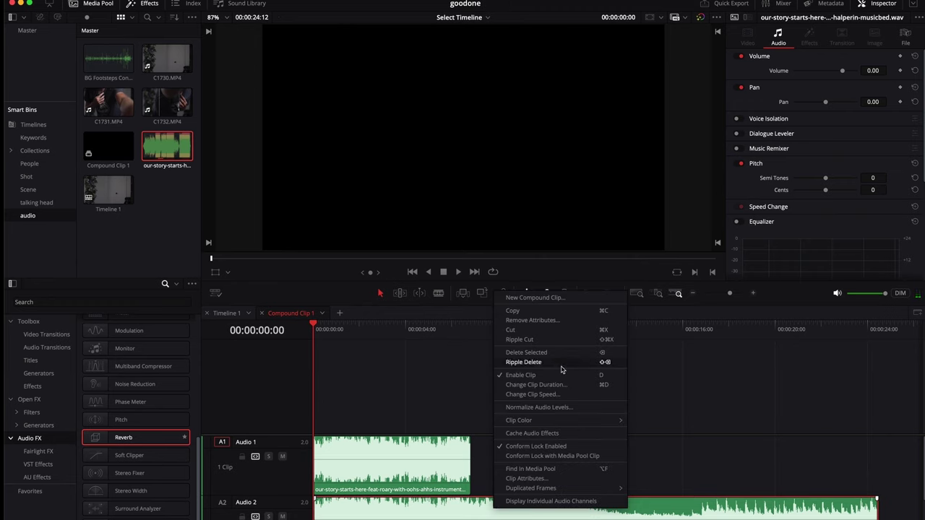
pyautogui.press('Escape')
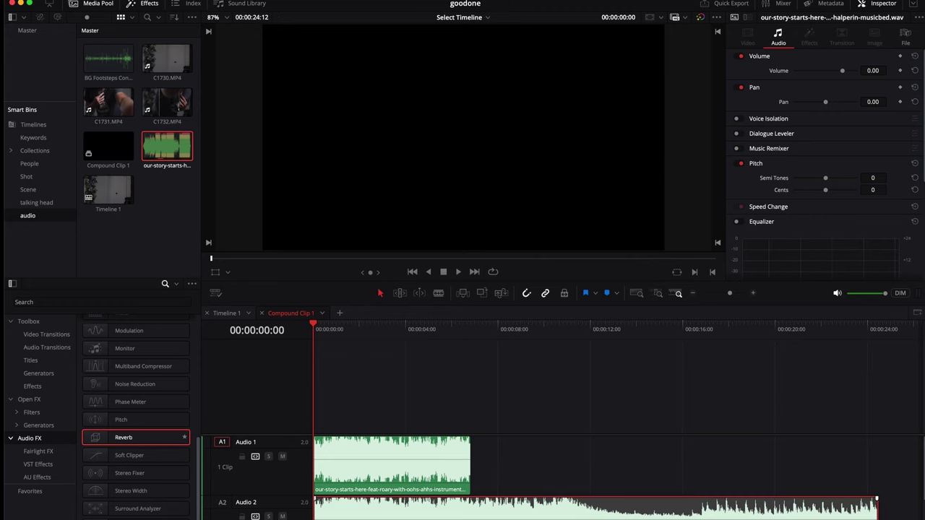
pyautogui.click(232, 313)
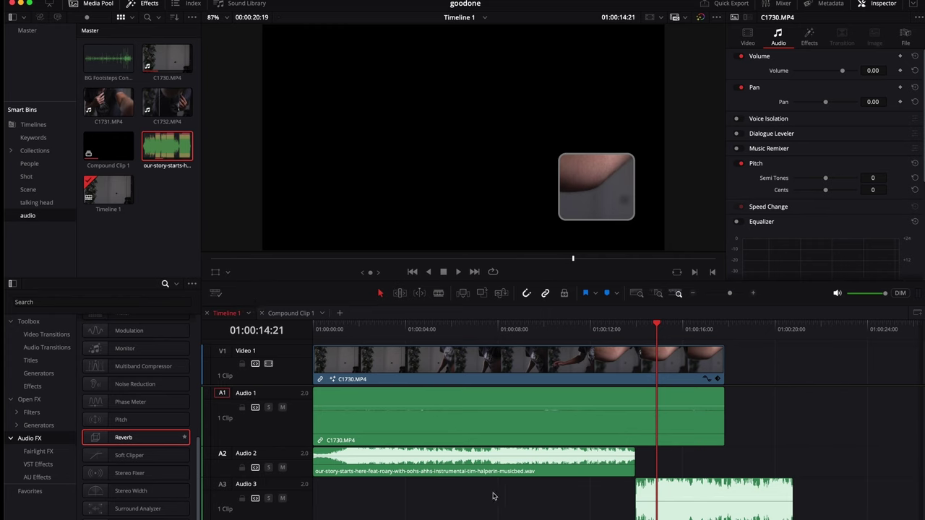
# Extend the end of Compound Clip 1 on Audio 3 to about 01:00:32:05 and listen to the reverb tail after the music.
pyautogui.hscroll(5, 610, 503)
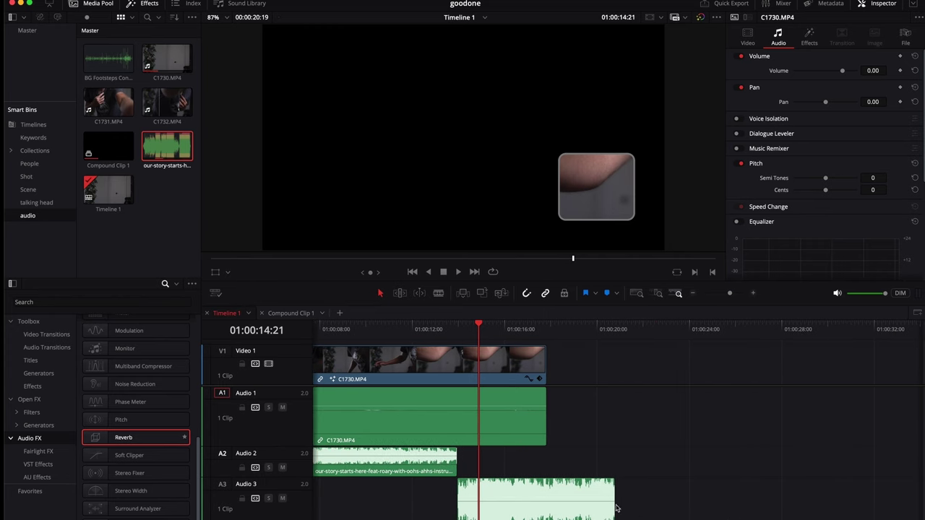
pyautogui.moveTo(611, 504); pyautogui.dragTo(879, 501)
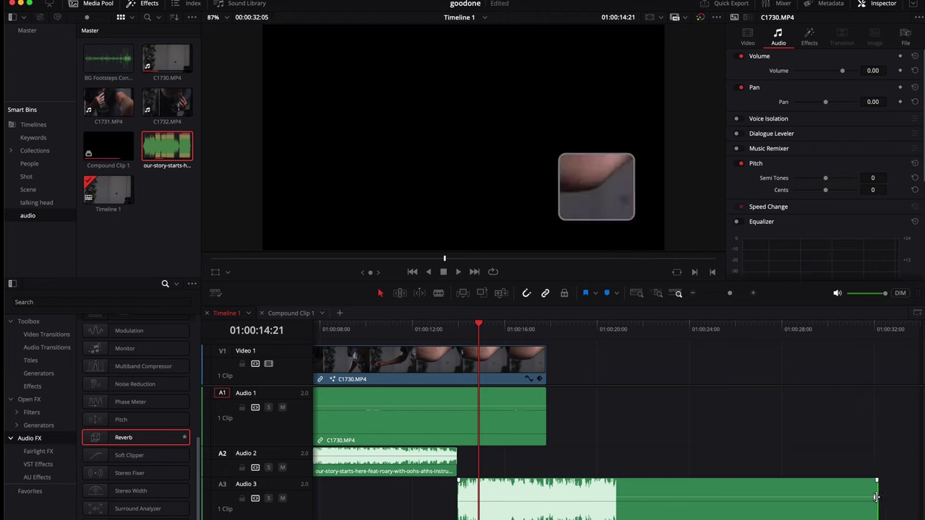
pyautogui.click(602, 331)
pyautogui.press('space')
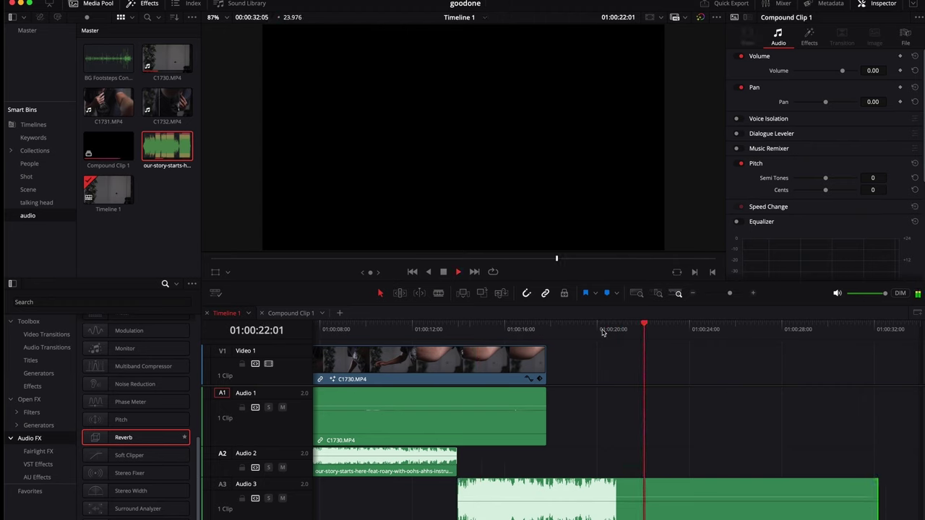
pyautogui.click(548, 325)
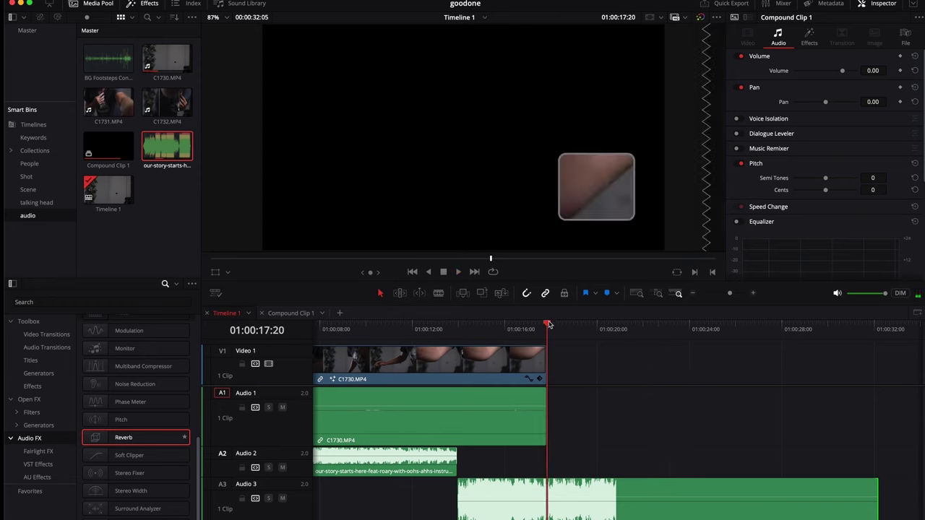
pyautogui.press('space')
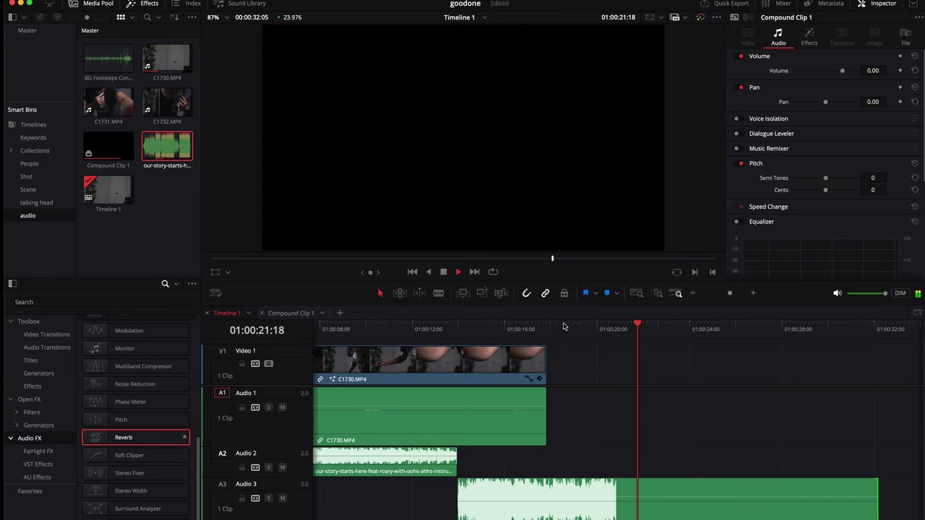
pyautogui.press('space')
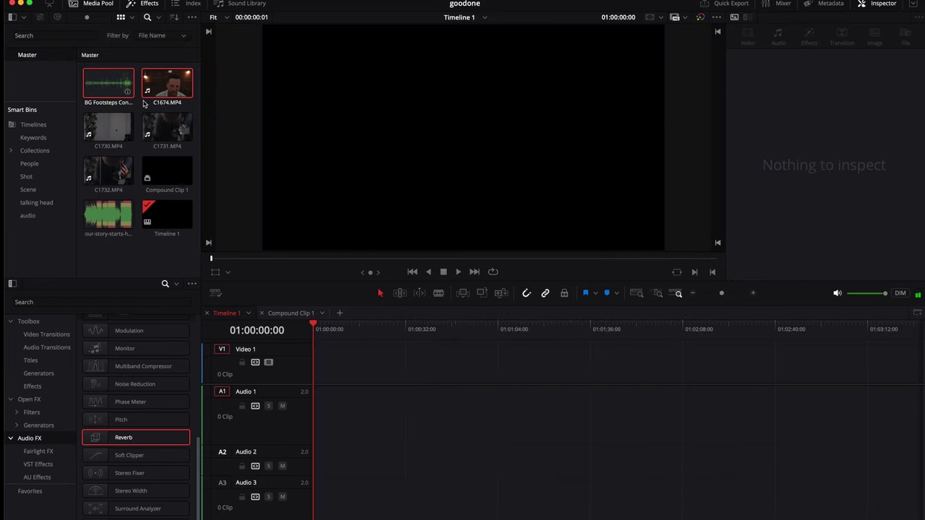
# View the Auto Sync Audio options for the BG Footsteps Concrete audio and C1674.MP4 together, without syncing.
pyautogui.keyDown('super'); pyautogui.click(104, 86); pyautogui.keyUp('super')
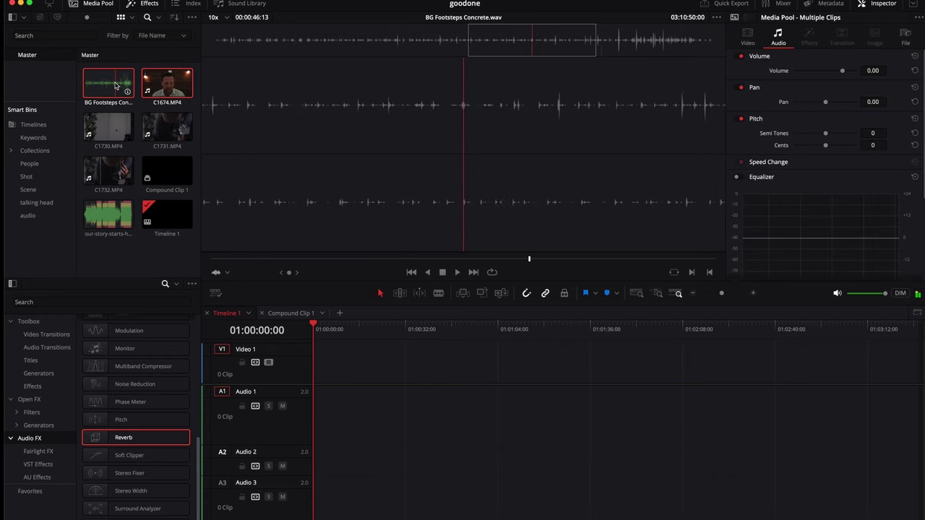
pyautogui.click(169, 77)
pyautogui.rightClick(169, 78)
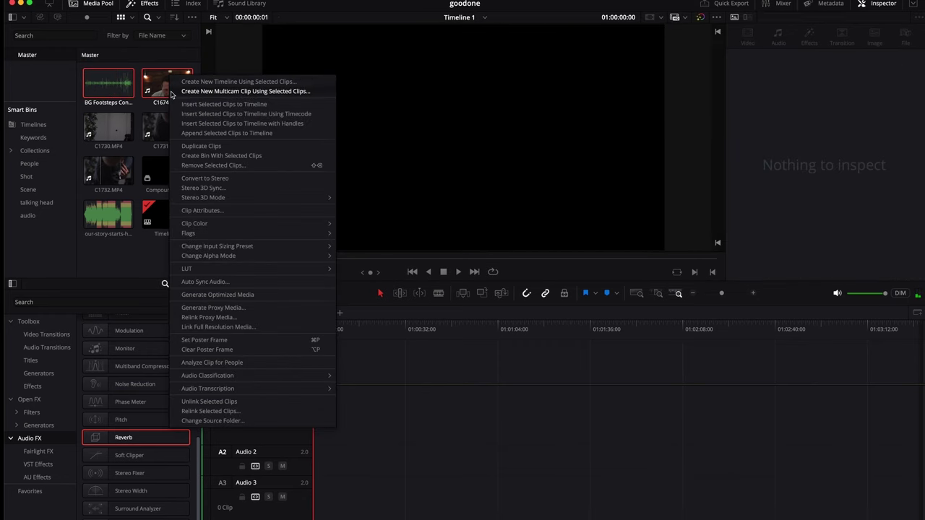
pyautogui.click(206, 282)
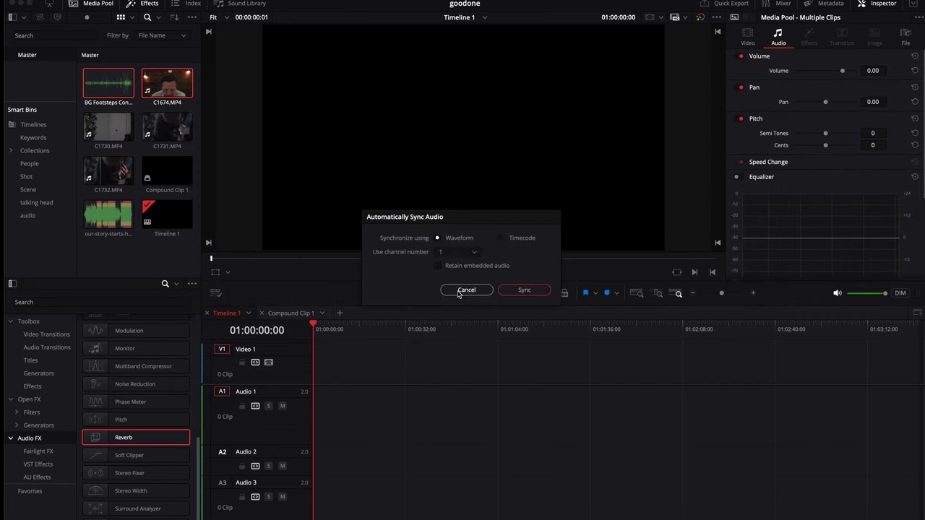
pyautogui.click(458, 292)
# Place C1674.MP4 at the start of Timeline 1 and BG Footsteps Concrete.wav on Audio 2 about 3 seconds in.
pyautogui.moveTo(167, 84); pyautogui.dragTo(308, 391)
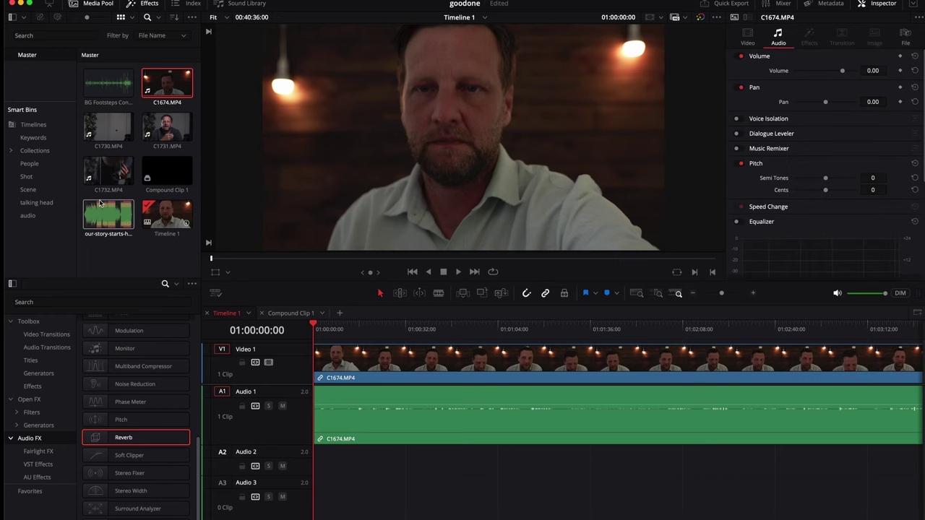
pyautogui.moveTo(109, 84); pyautogui.dragTo(325, 462)
# View the Auto Align Clips options for both timeline clips, switch to Waveform synchronisation, and cancel without syncing.
pyautogui.moveTo(398, 504); pyautogui.dragTo(387, 359)
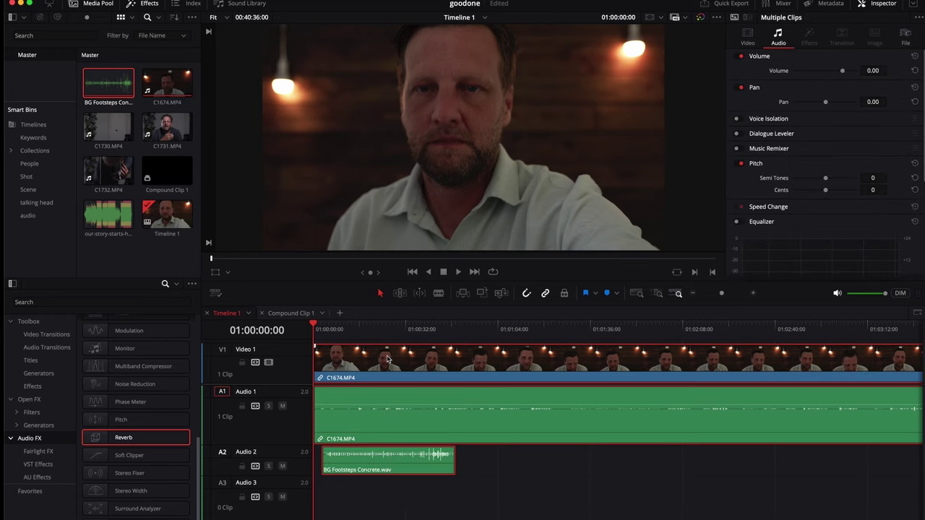
pyautogui.rightClick(388, 359)
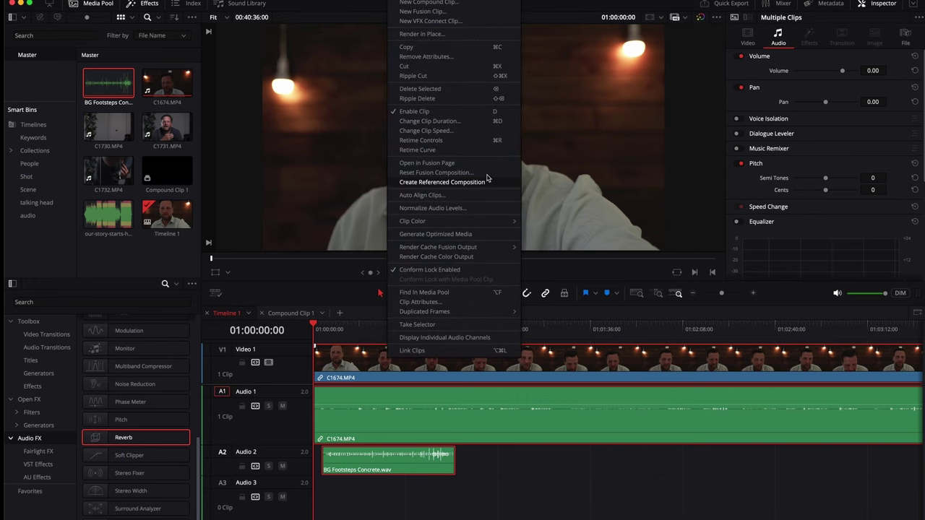
pyautogui.click(453, 196)
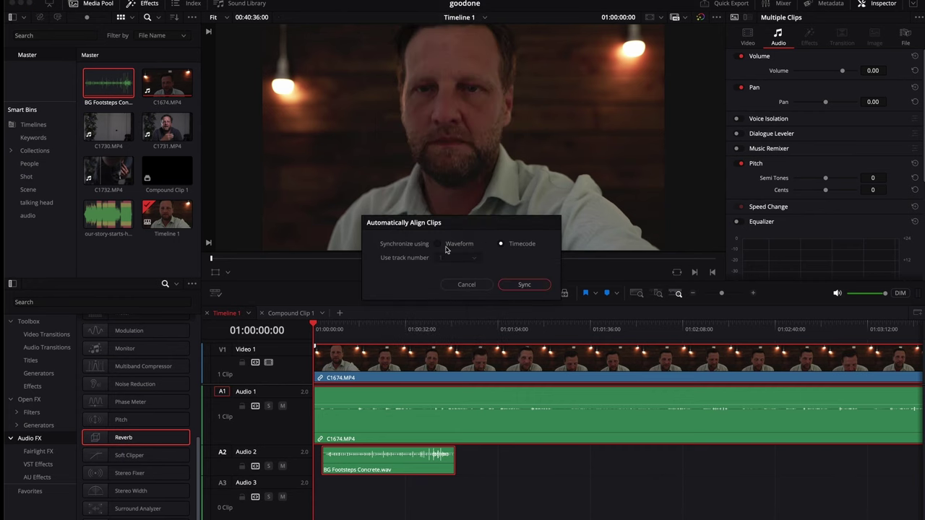
pyautogui.click(466, 283)
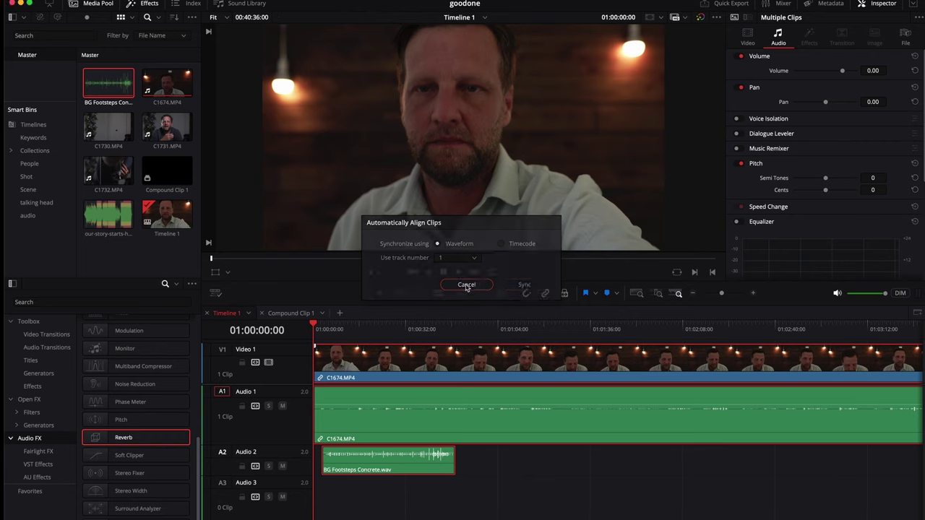
# Delete the BG Footsteps Concrete.wav clip from Audio 2.
pyautogui.click(432, 462)
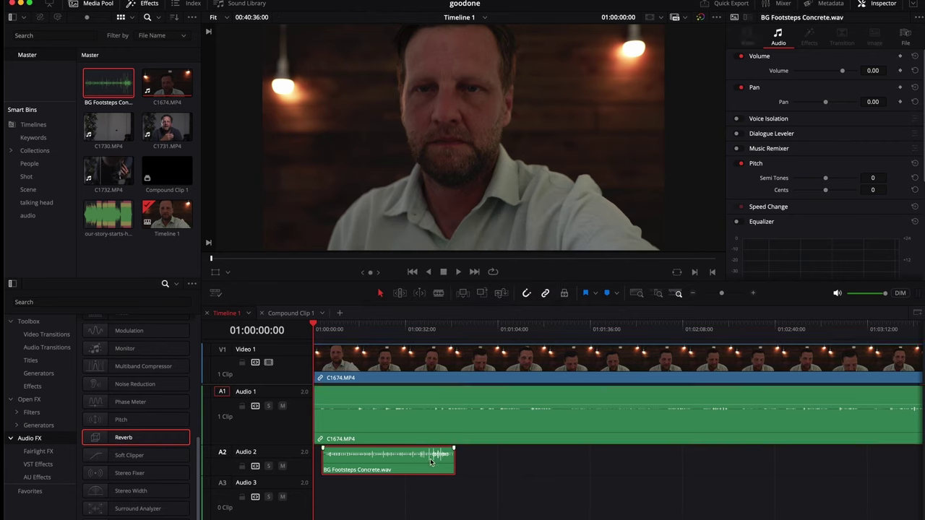
pyautogui.press('Delete')
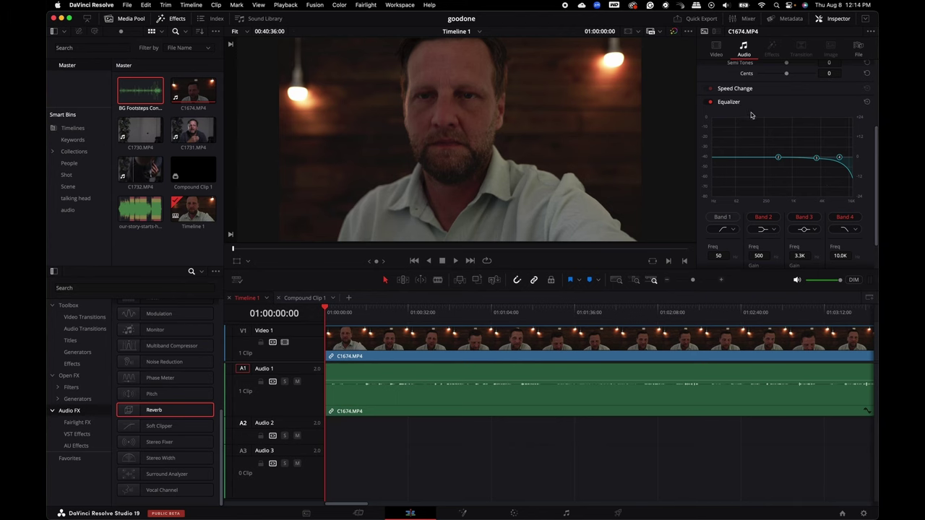
# Turn off the Equalizer on the C1674.MP4 clip's audio and look through its audio settings.
pyautogui.click(709, 102)
pyautogui.scroll(5, 776, 113)
pyautogui.scroll(-4, 778, 115)
pyautogui.scroll(-3, 779, 118)
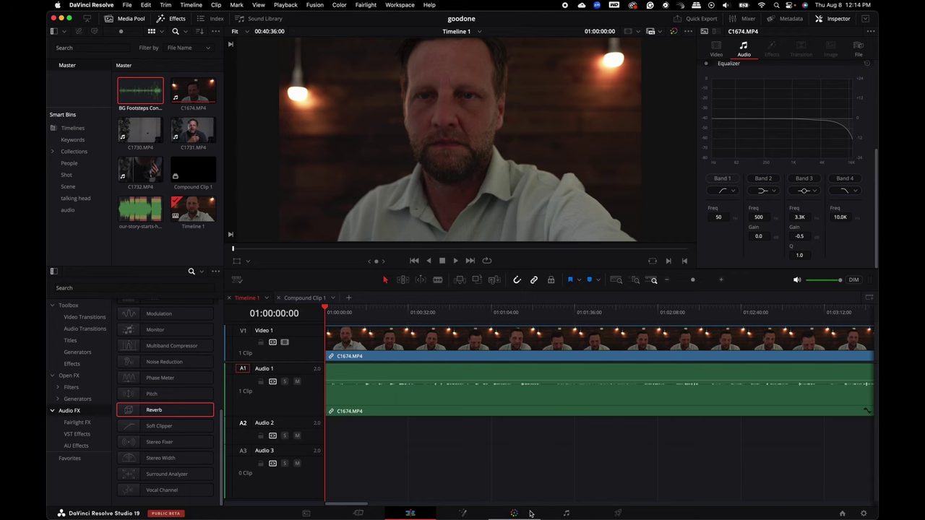
# On the Fairlight page, apply the Dialog leveler - Expander preset to Audio 1's Dynamics.
pyautogui.click(571, 512)
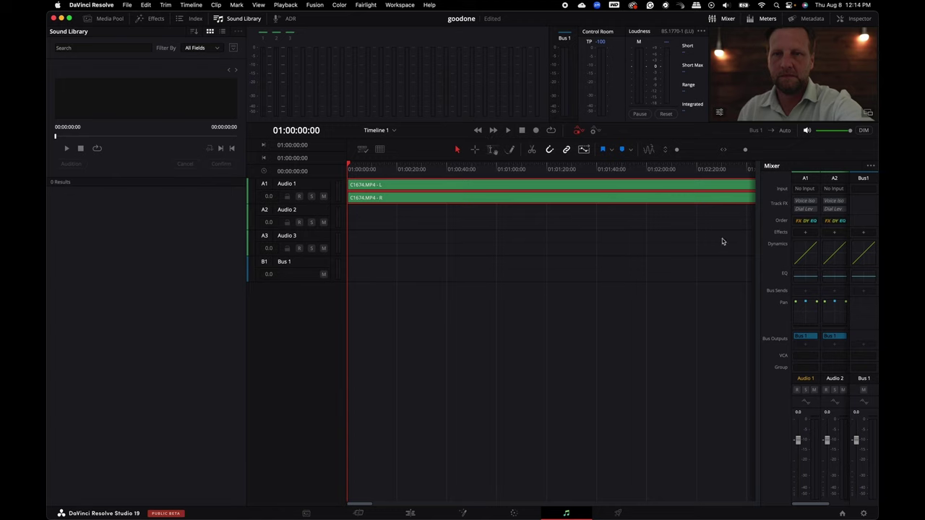
pyautogui.doubleClick(806, 251)
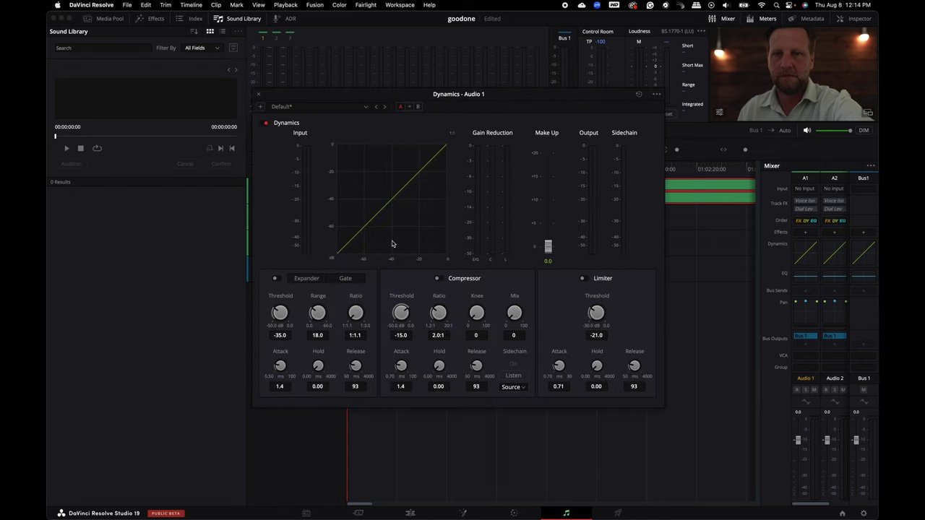
pyautogui.click(357, 109)
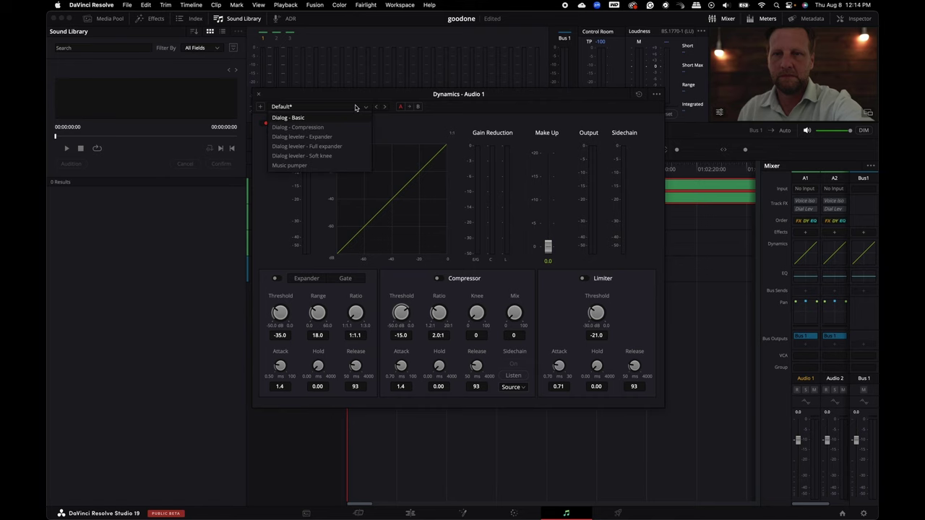
pyautogui.click(329, 137)
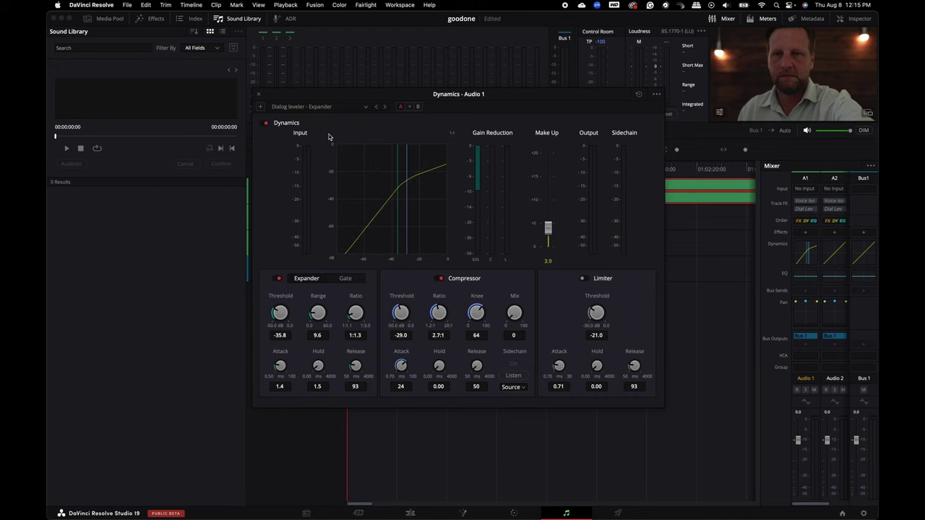
pyautogui.click(259, 95)
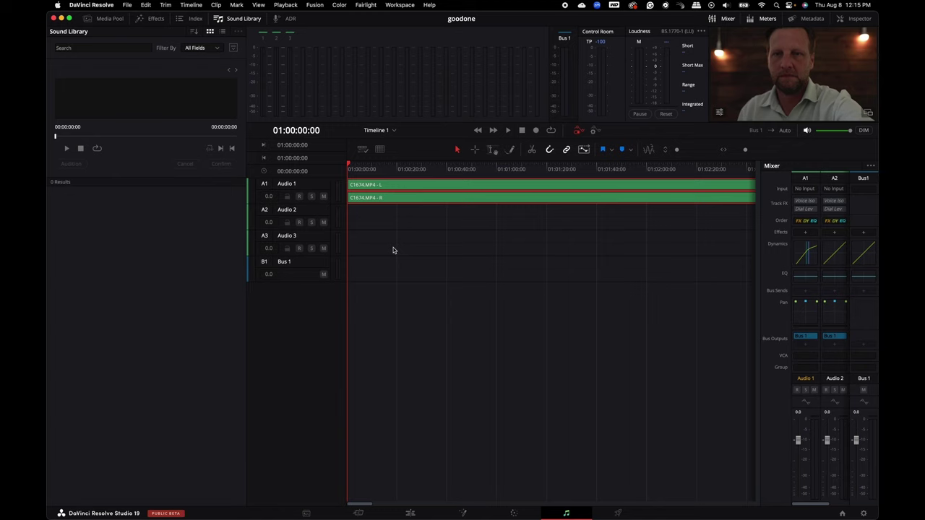
# Apply the Dialog - Male preset to Audio 1's Equalizer in the mixer.
pyautogui.click(795, 275)
pyautogui.click(306, 108)
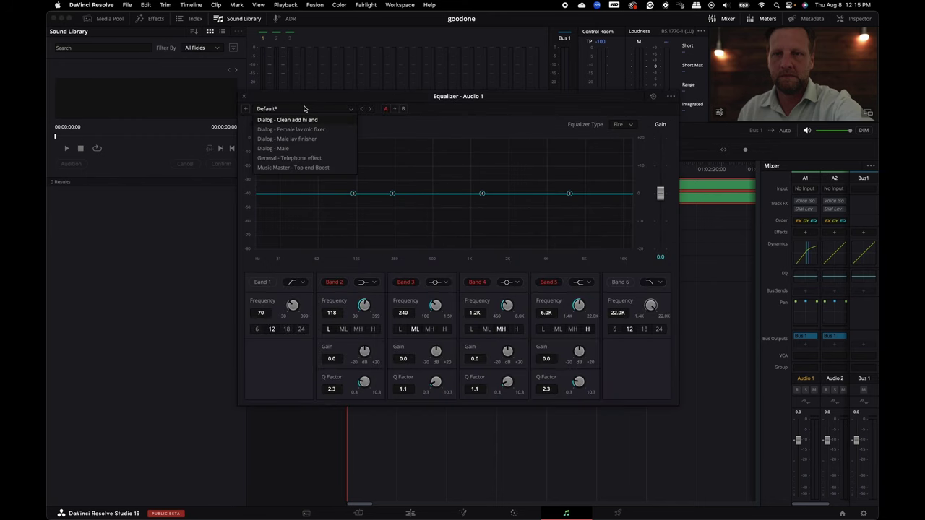
pyautogui.click(294, 149)
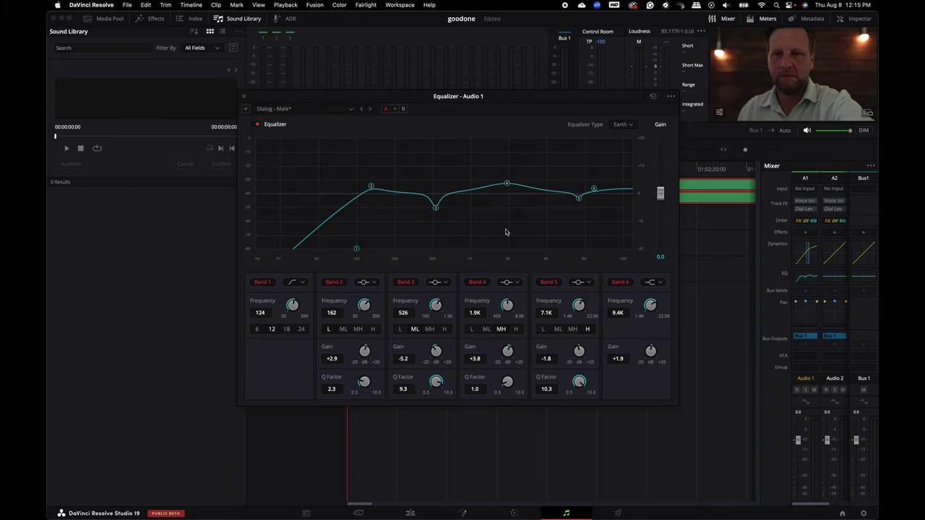
pyautogui.click(242, 97)
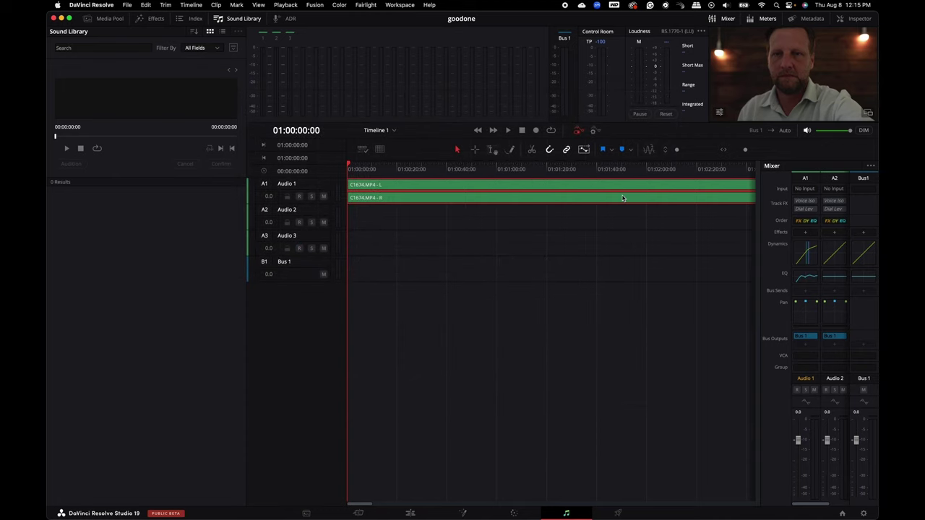
# Look through the effect categories available for Audio 1, including Metering, without adding an effect.
pyautogui.click(808, 233)
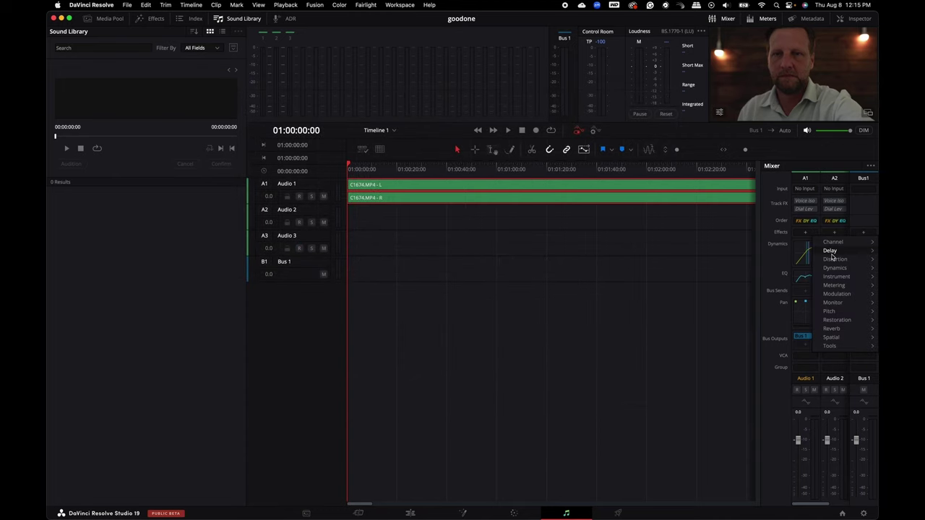
pyautogui.moveTo(839, 263)
pyautogui.moveTo(840, 350)
pyautogui.moveTo(847, 286)
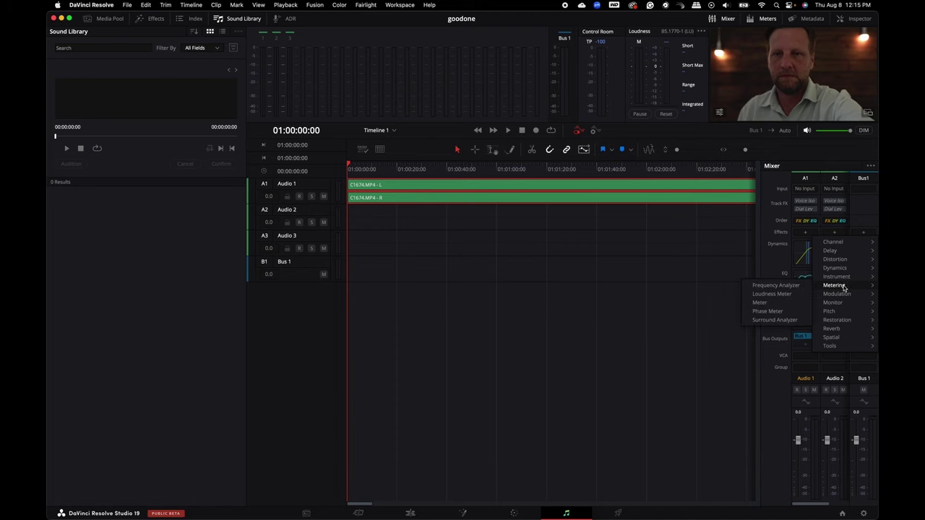
pyautogui.click(692, 443)
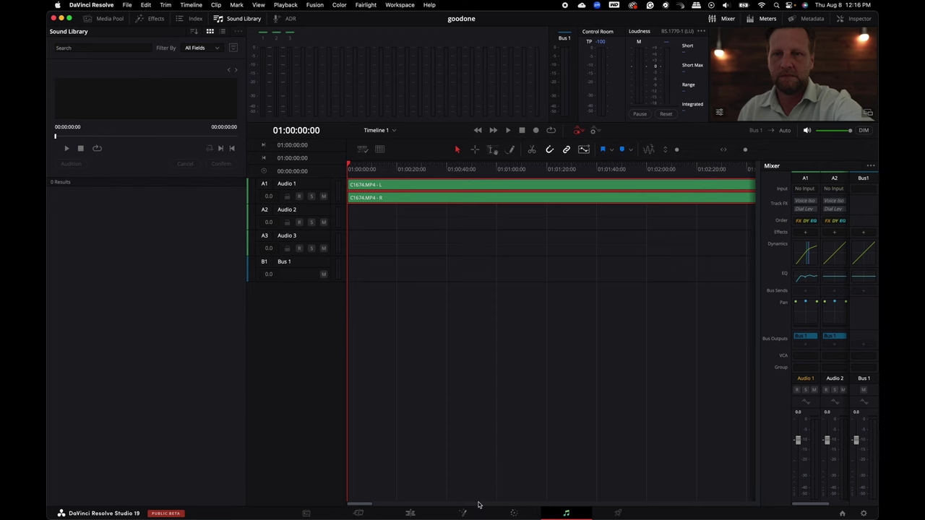
# Return to the Edit page, select the C1674.MP4 clip and place C1731.MP4 directly after it on Video 1 and Audio 1.
pyautogui.click(410, 513)
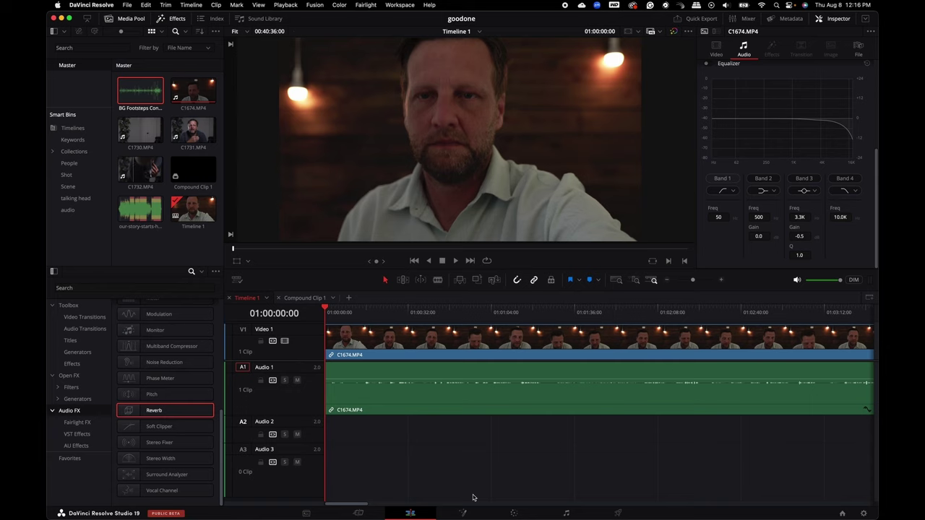
pyautogui.click(482, 409)
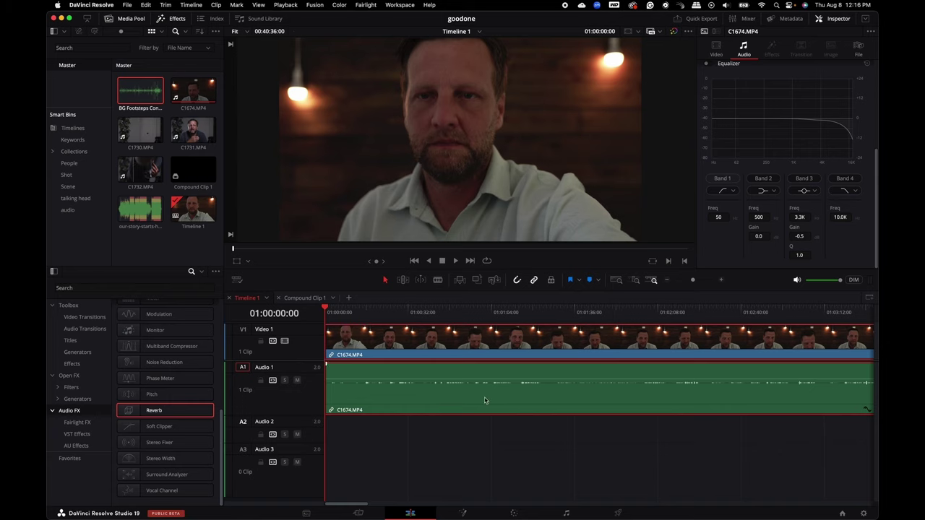
pyautogui.scroll(-5, 561, 396)
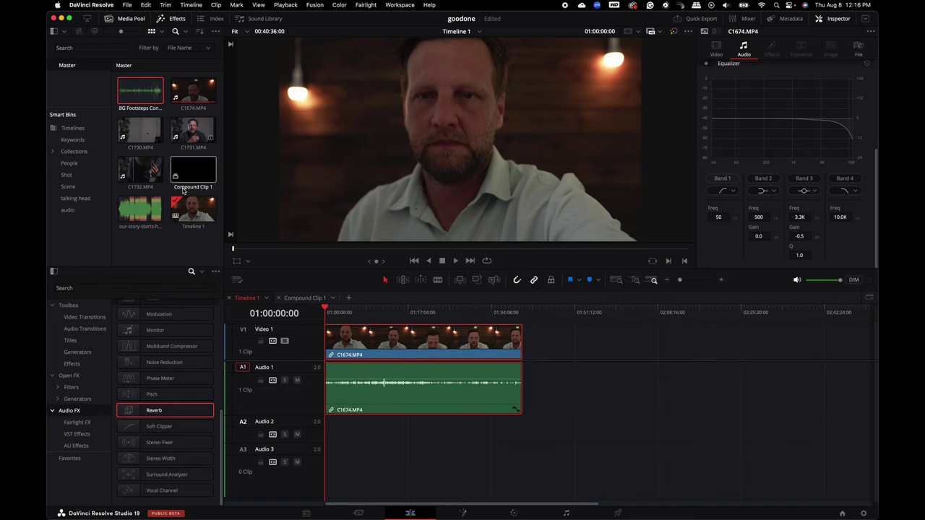
pyautogui.moveTo(193, 130); pyautogui.dragTo(522, 370)
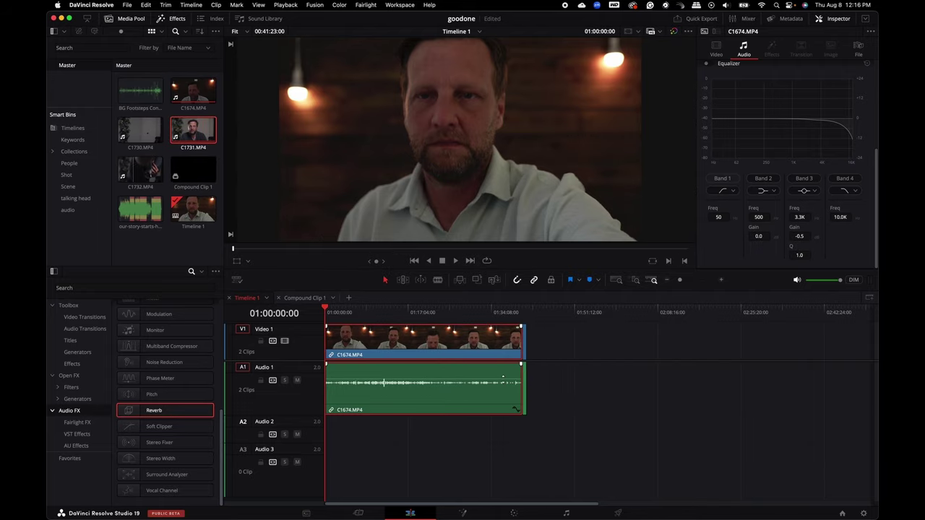
# Paste the Volume, Plugins and Equalizer audio attributes and Retime Effects from C1674.MP4 onto the C1731.MP4 clip.
pyautogui.click(535, 313)
pyautogui.click(526, 341)
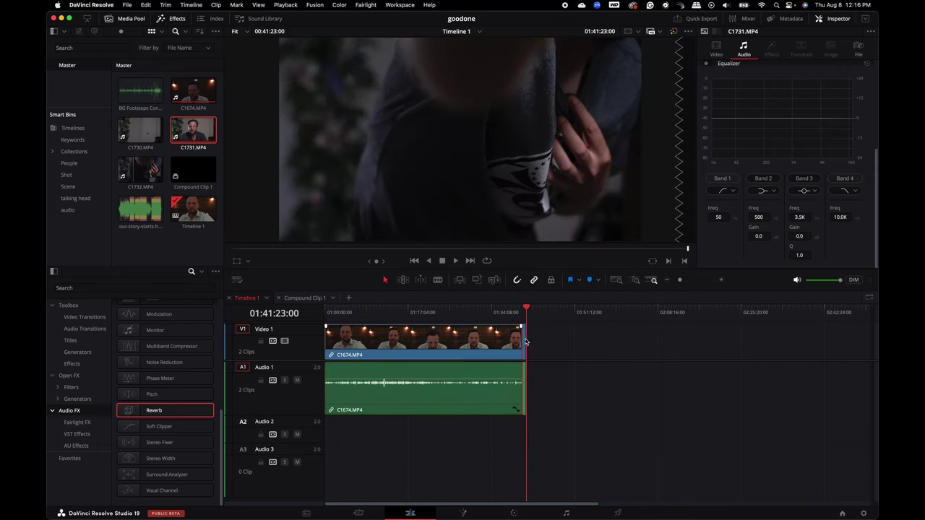
pyautogui.hotkey('alt', 'v')
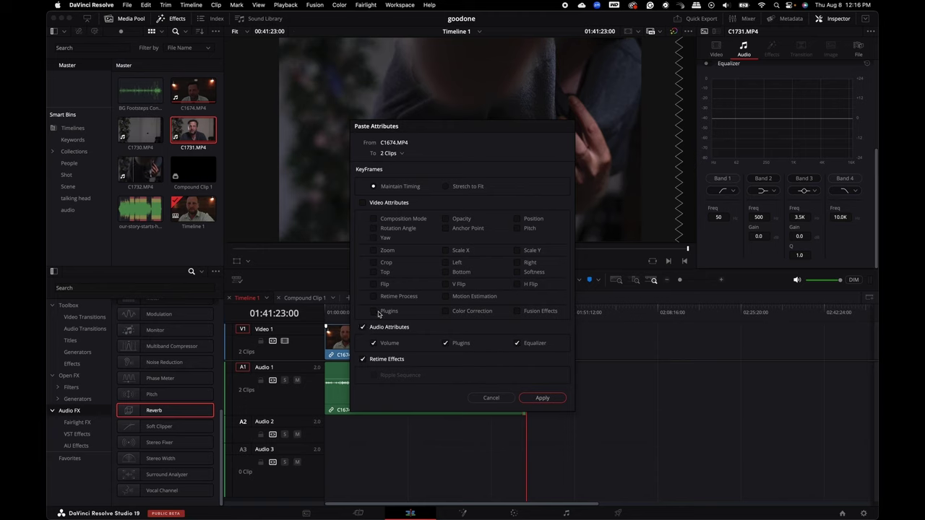
pyautogui.click(538, 398)
pyautogui.click(490, 315)
pyautogui.click(482, 313)
pyautogui.click(523, 312)
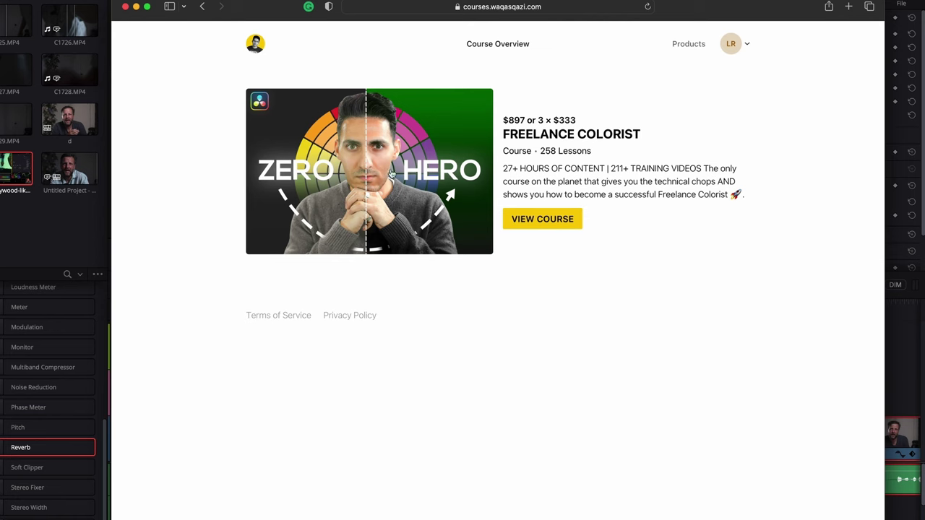
# In the web browser, look through the Freelance Colorist course lessons and the Freelance Colorist Masterclass group posts on Facebook.
pyautogui.click(607, 134)
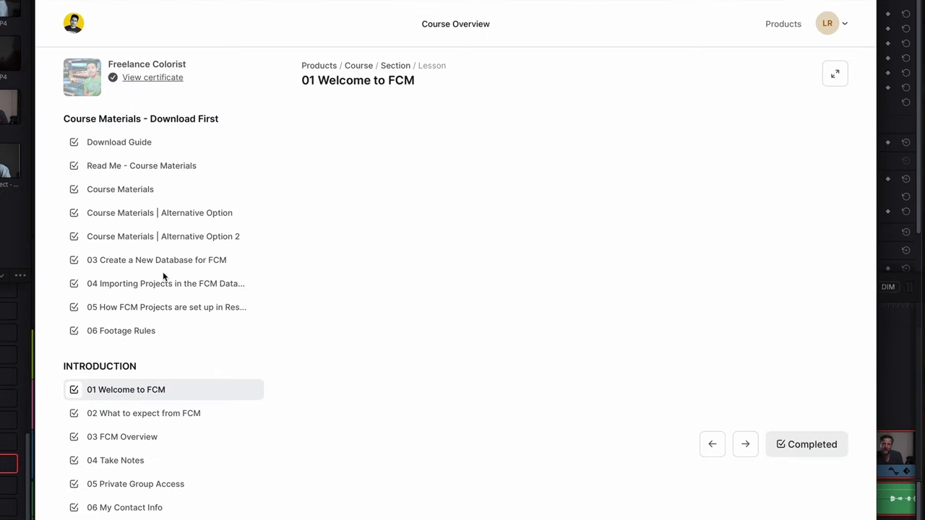
pyautogui.scroll(-3, 137, 428)
pyautogui.scroll(-15, 137, 428)
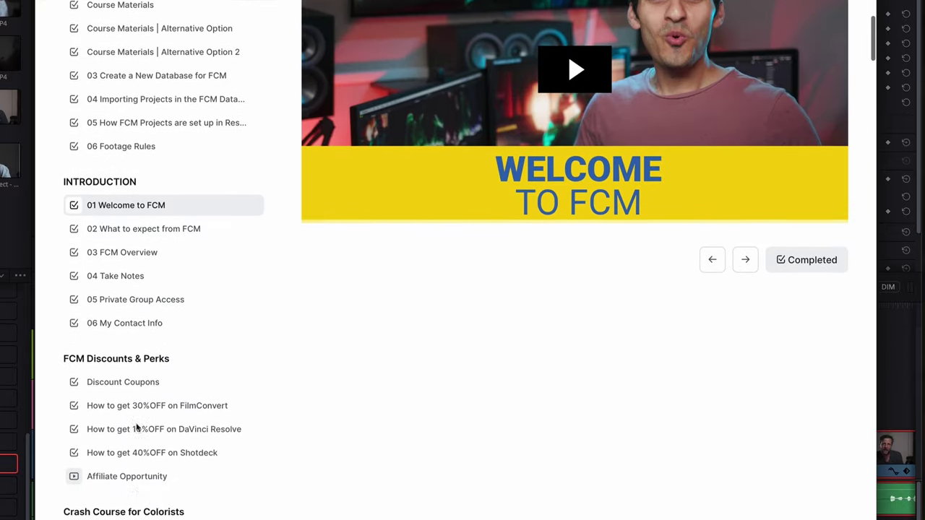
pyautogui.scroll(-15, 136, 427)
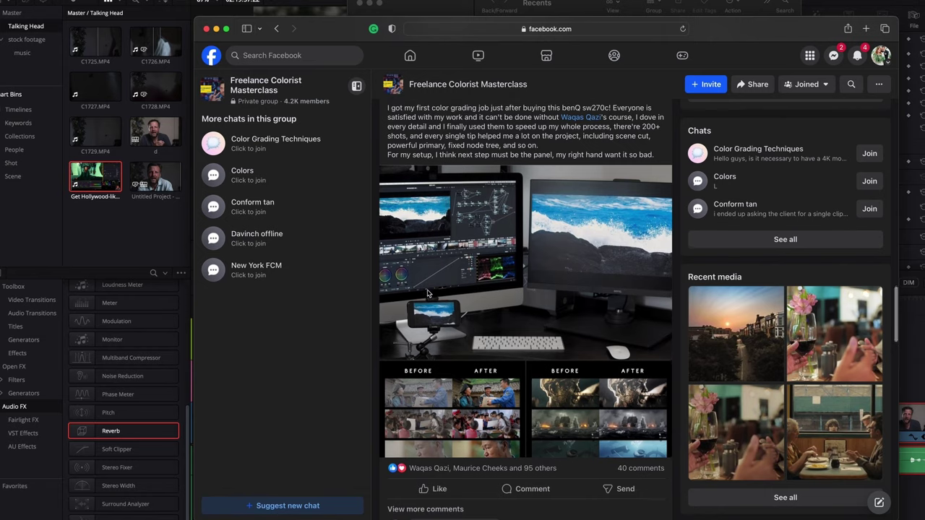
pyautogui.scroll(-15, 427, 293)
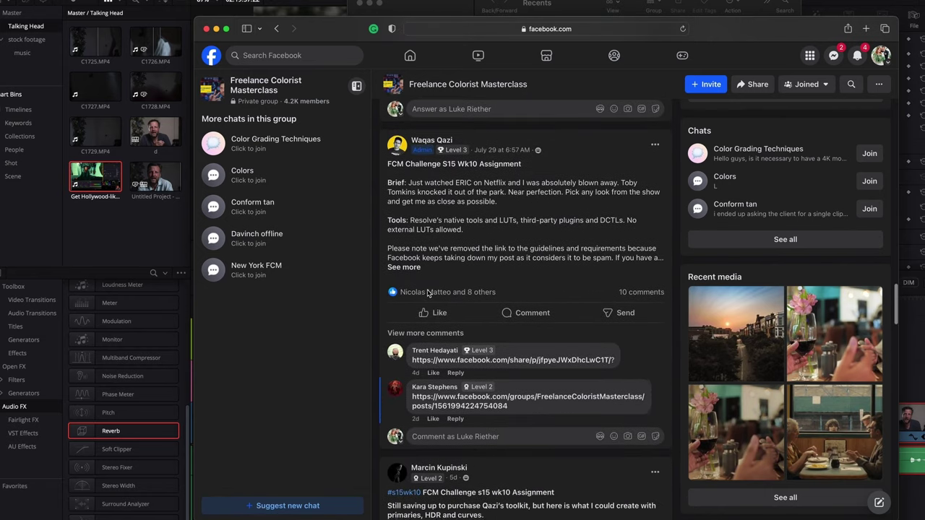
pyautogui.scroll(-3, 427, 293)
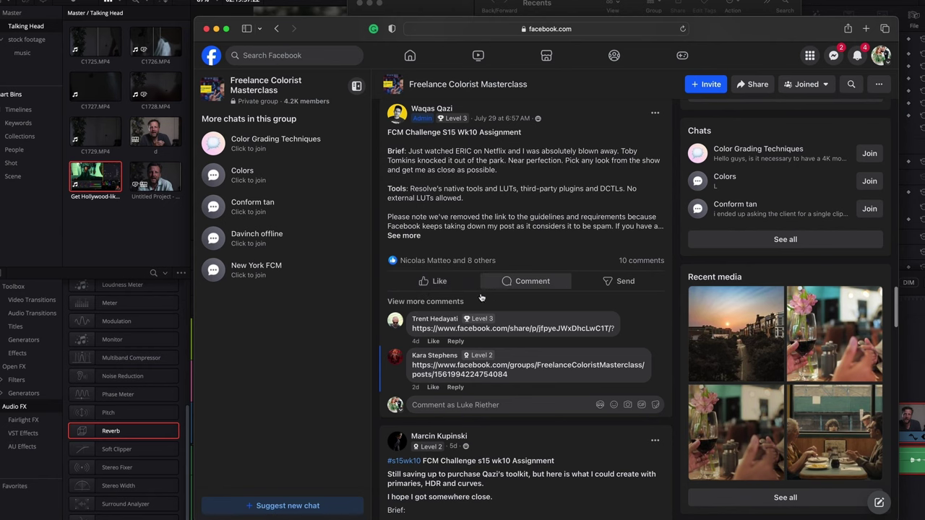
pyautogui.moveTo(434, 281)
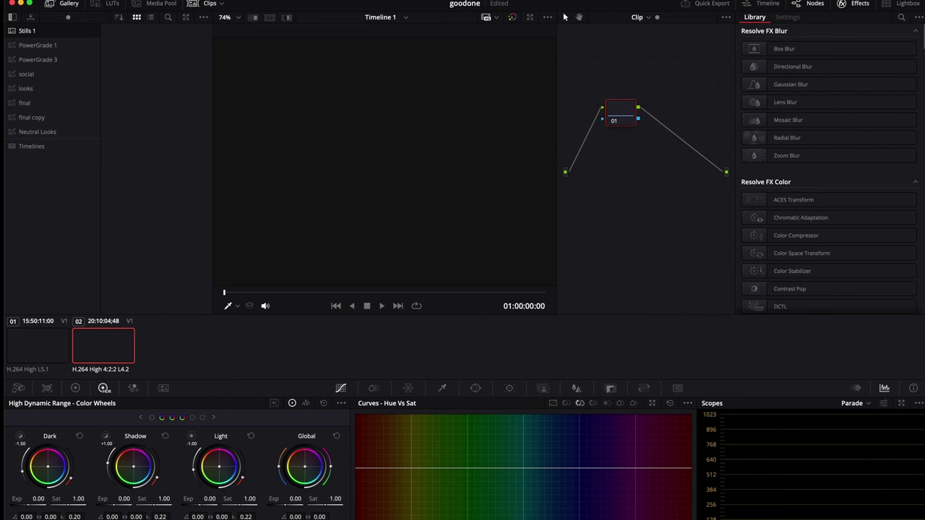
# On the Color page, hide the effects library and park the playhead at 01:41:07:05 in the second clip.
pyautogui.click(861, 3)
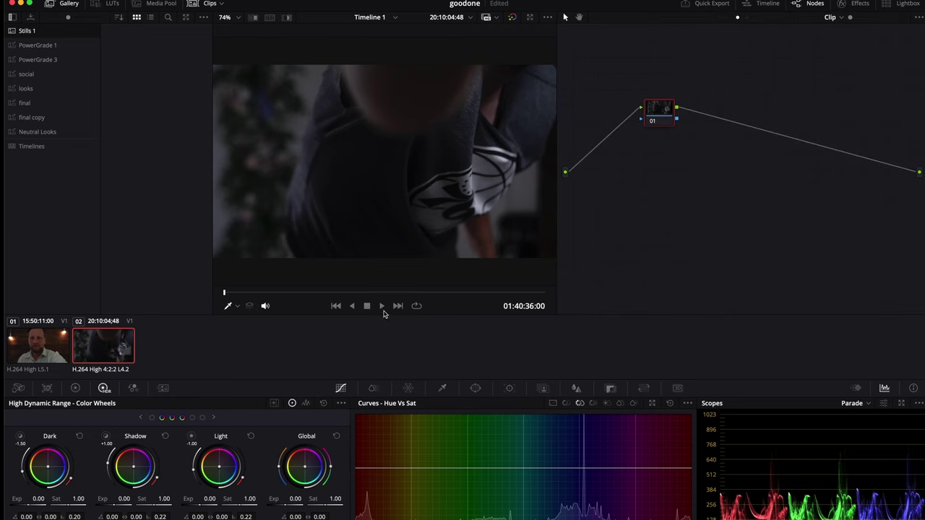
pyautogui.moveTo(398, 292); pyautogui.dragTo(445, 292)
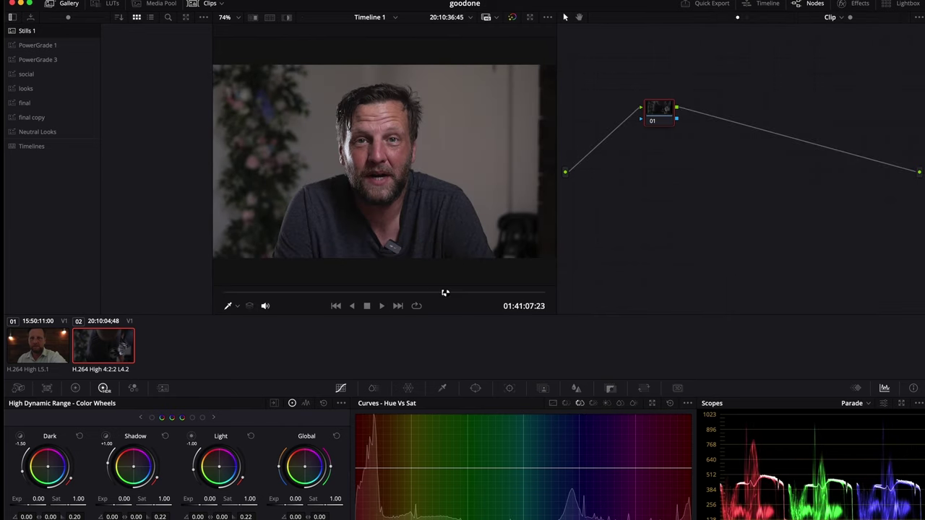
pyautogui.click(438, 292)
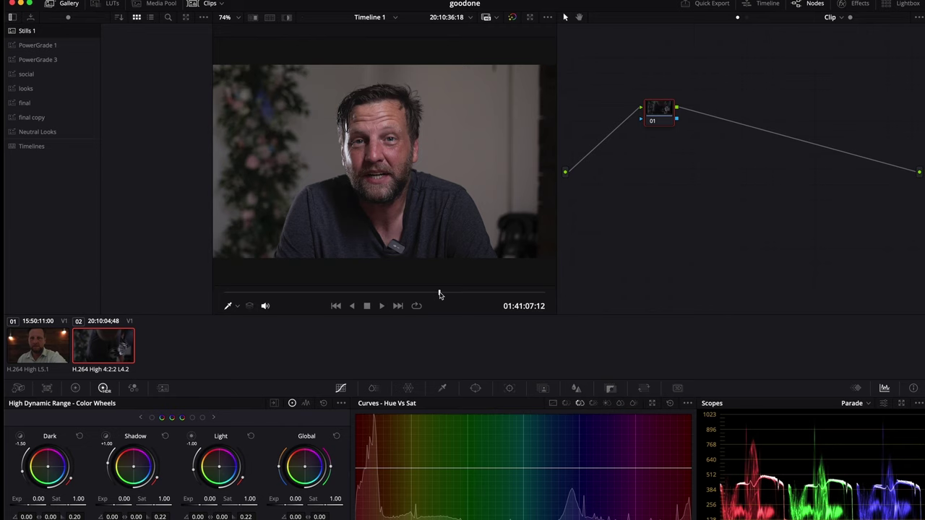
pyautogui.click(436, 293)
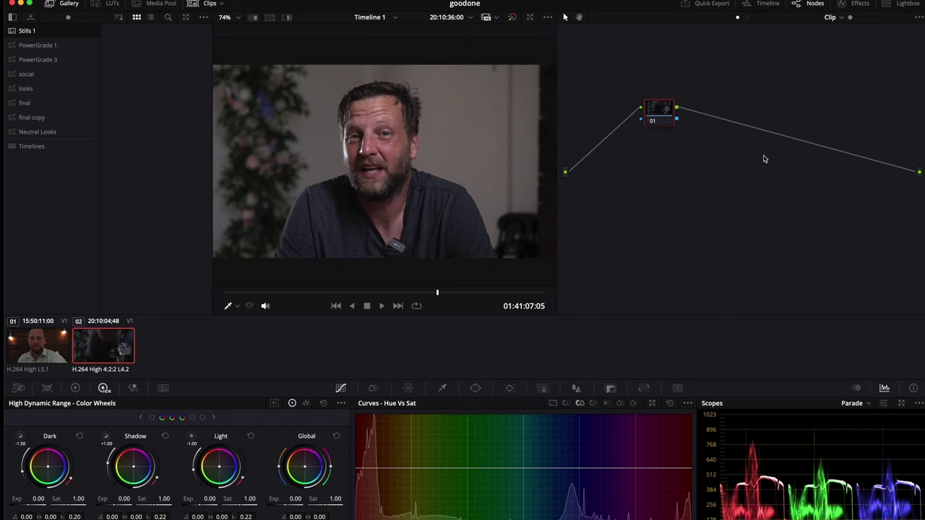
# Move node 01 higher in the node graph, add a serial node after it and line the two nodes up.
pyautogui.moveTo(662, 120); pyautogui.dragTo(640, 99)
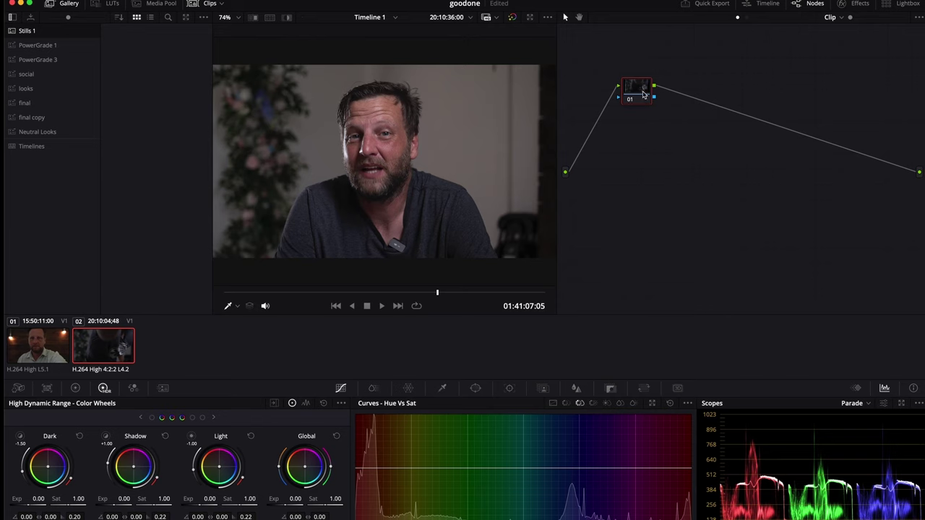
pyautogui.moveTo(644, 95); pyautogui.dragTo(647, 81)
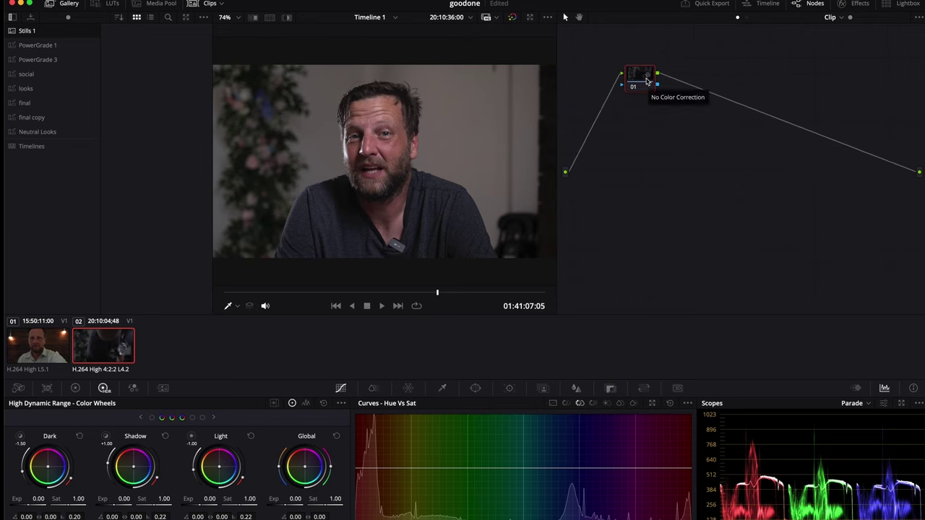
pyautogui.hotkey('alt', 's')
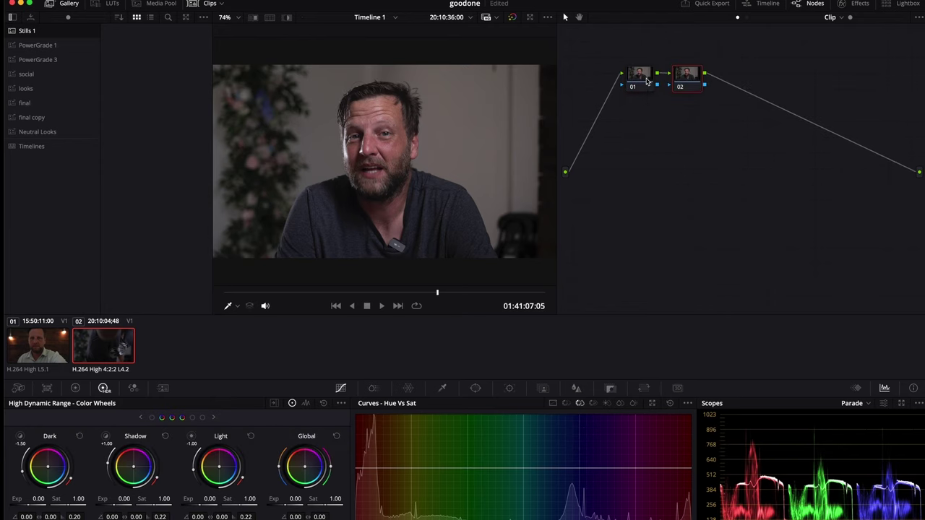
pyautogui.moveTo(690, 81); pyautogui.dragTo(718, 64)
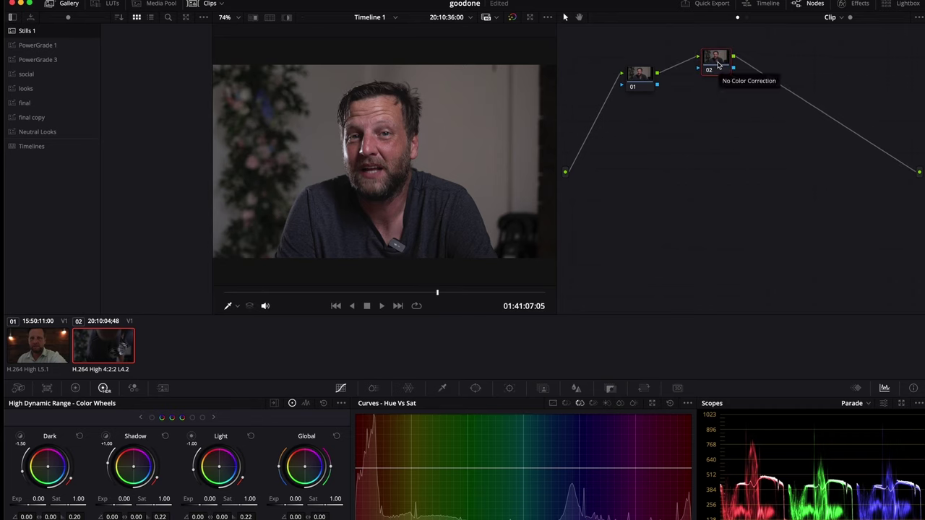
pyautogui.moveTo(718, 64); pyautogui.dragTo(699, 83)
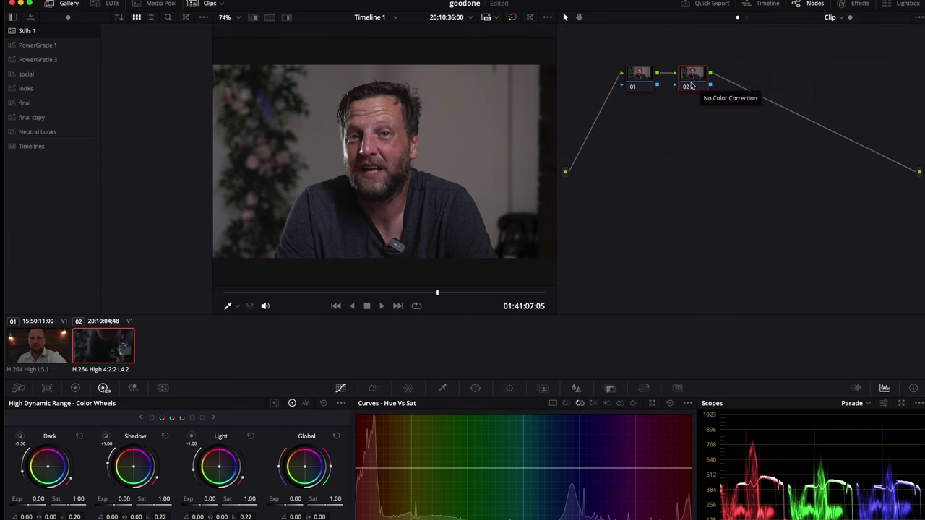
# Add a serial node before the second node in the node graph.
pyautogui.rightClick(692, 86)
pyautogui.moveTo(735, 134)
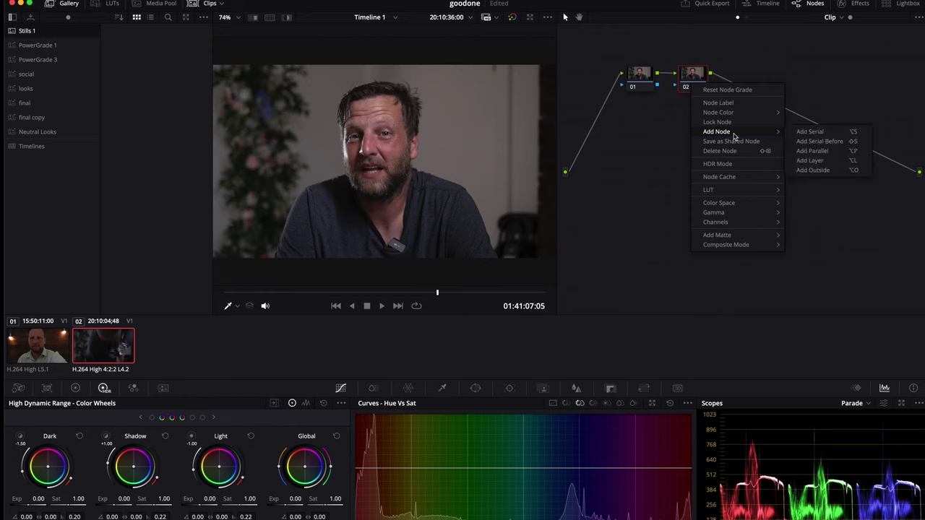
pyautogui.click(821, 144)
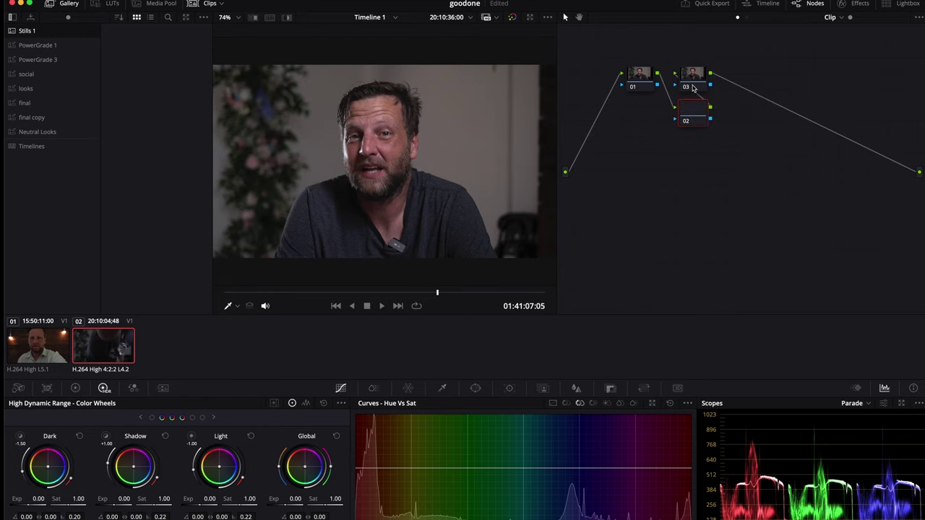
# Insert a serial node between the first and last nodes and line up all three in a row.
pyautogui.moveTo(680, 107); pyautogui.dragTo(696, 73)
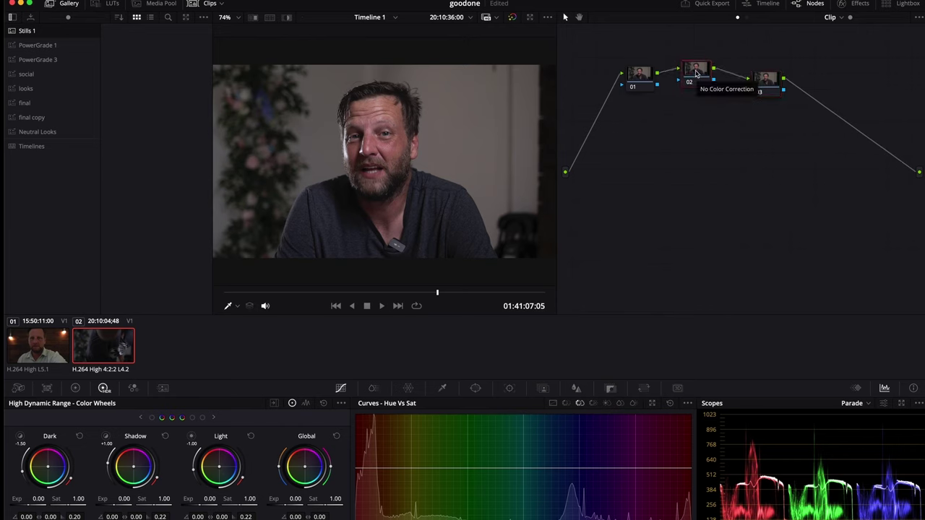
pyautogui.hotkey('ctrl', 'z')
pyautogui.moveTo(690, 89); pyautogui.dragTo(685, 101)
pyautogui.hotkey('alt', 's')
pyautogui.moveTo(685, 101); pyautogui.dragTo(672, 101)
pyautogui.click(737, 102)
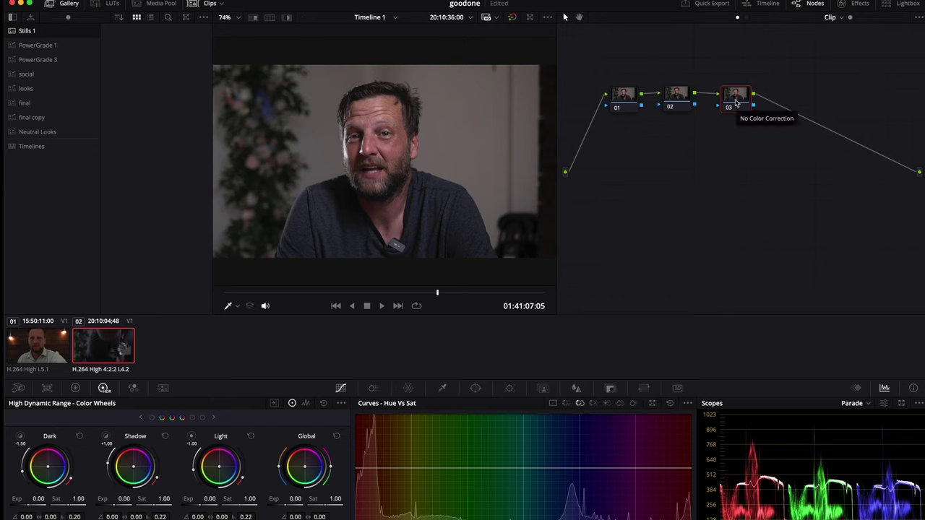
pyautogui.hotkey('alt', 'BackSpace')
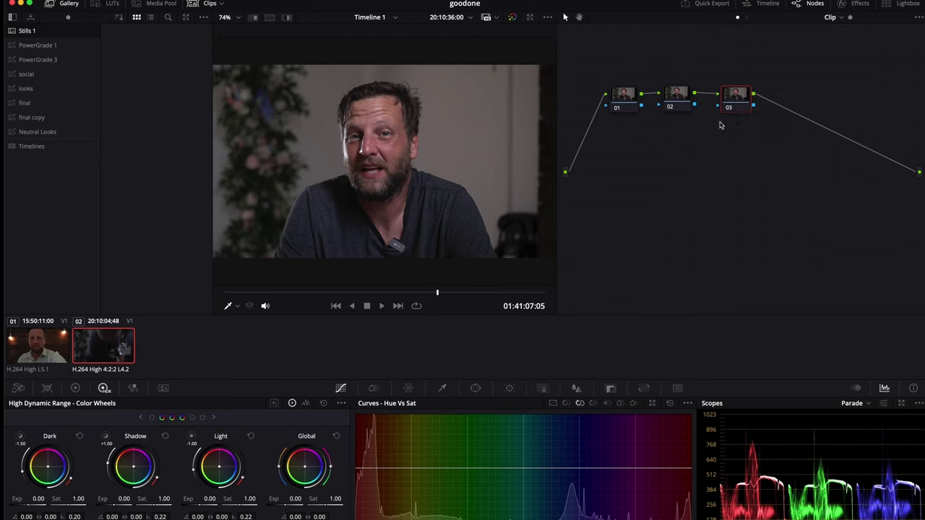
pyautogui.hotkey('ctrl', 'z')
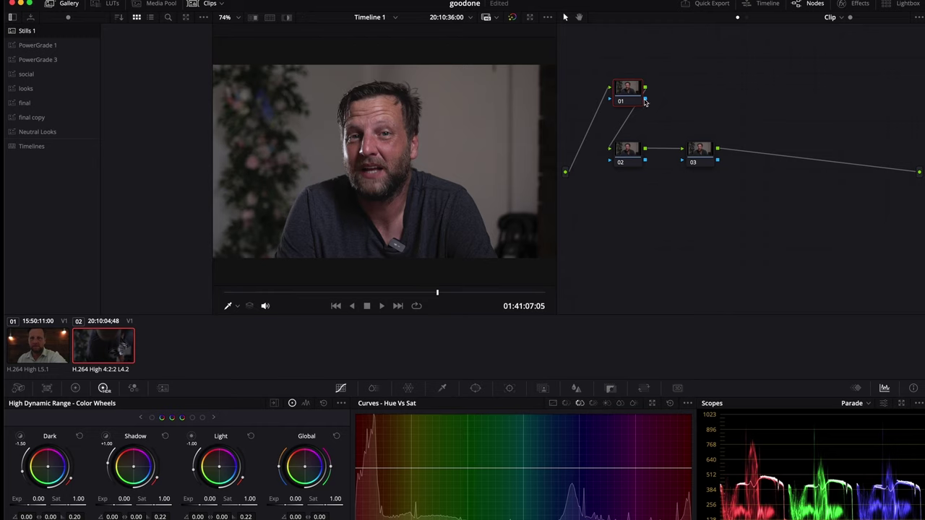
# Label node 01 "NR" and move it to the upper corner of the node graph near the input.
pyautogui.moveTo(626, 100); pyautogui.dragTo(629, 110)
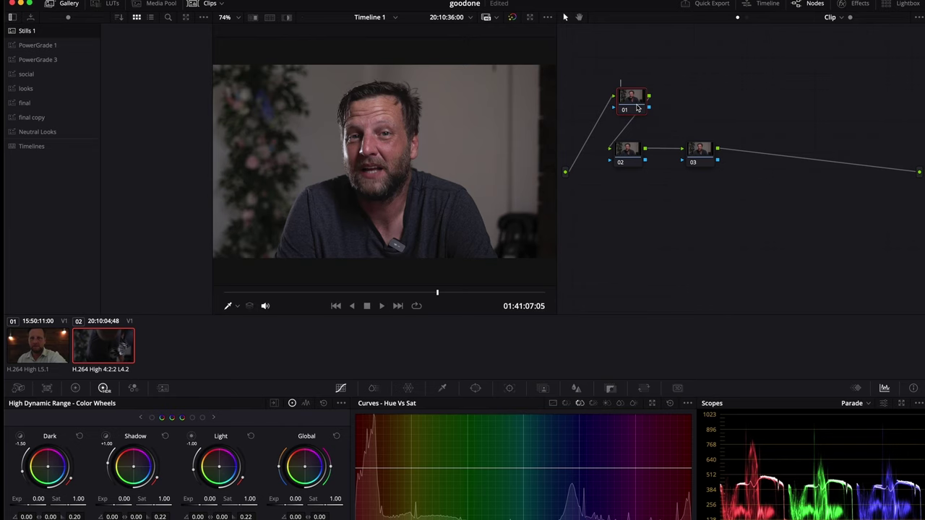
pyautogui.write('N')
pyautogui.write('R')
pyautogui.moveTo(636, 107); pyautogui.dragTo(619, 89)
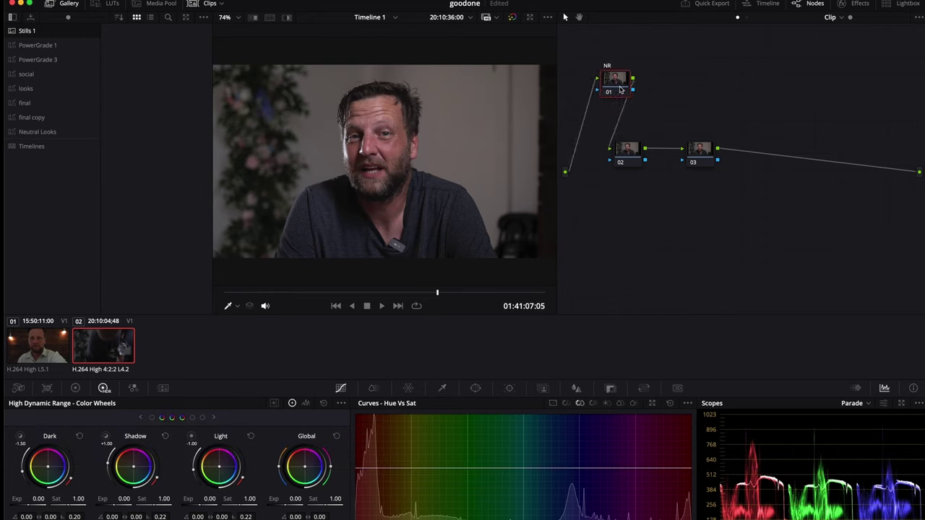
# Add a serial node after the NR node and label it "cst".
pyautogui.hotkey('alt', 's')
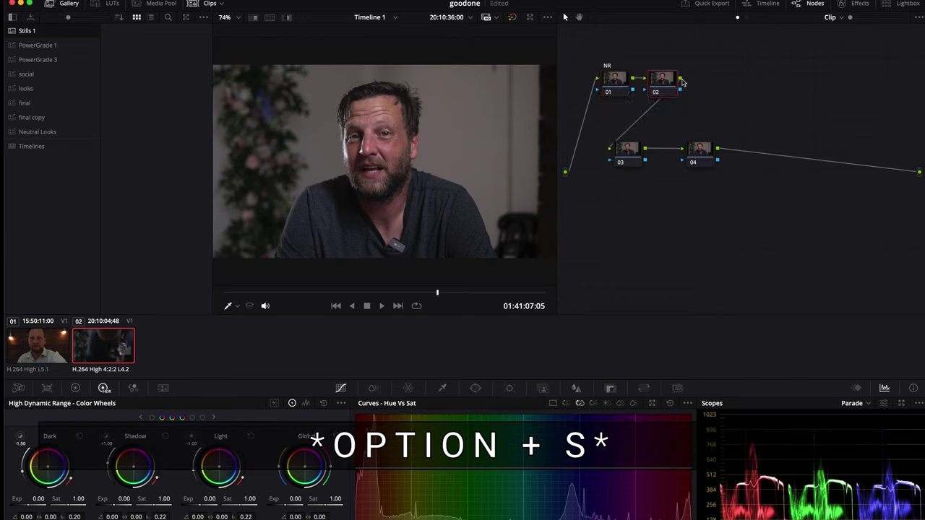
pyautogui.write('cst')
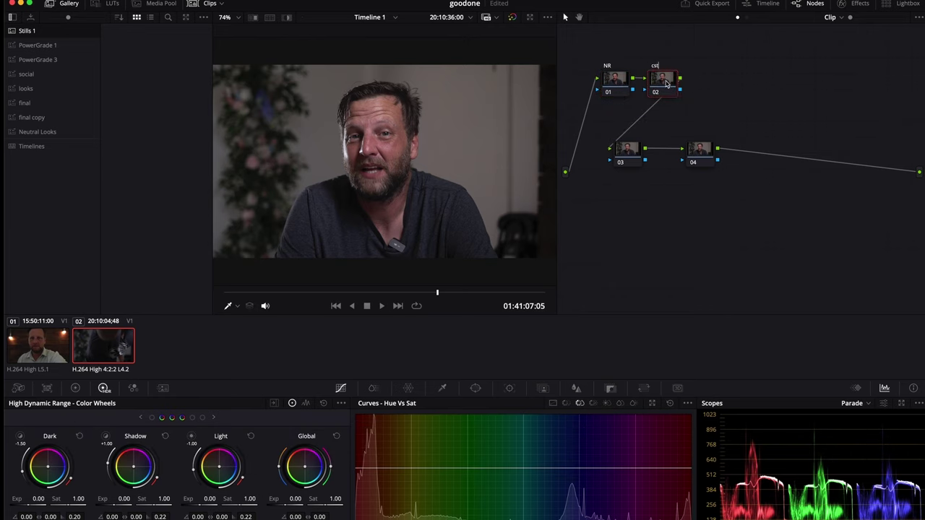
pyautogui.press('Return')
# Hide the gallery, look through the Film Looks LUTs and close the LUT browser.
pyautogui.click(54, 4)
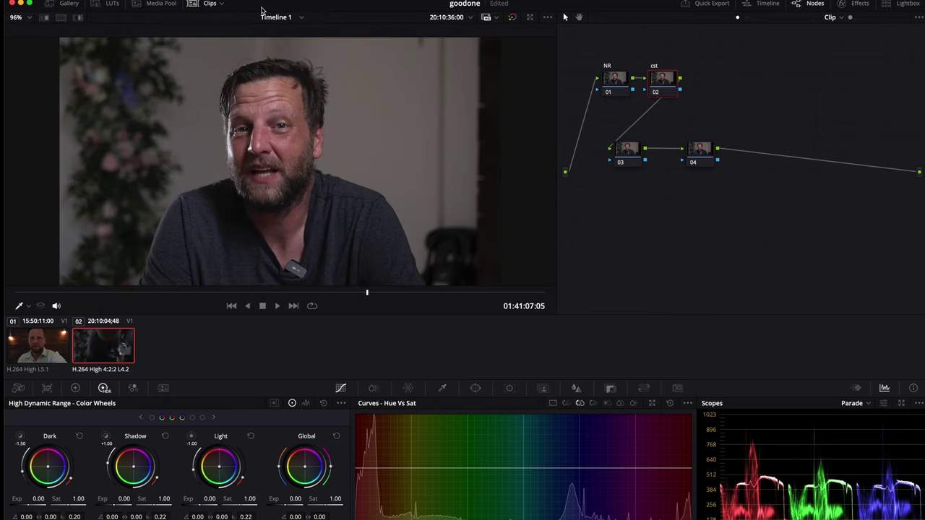
pyautogui.click(105, 4)
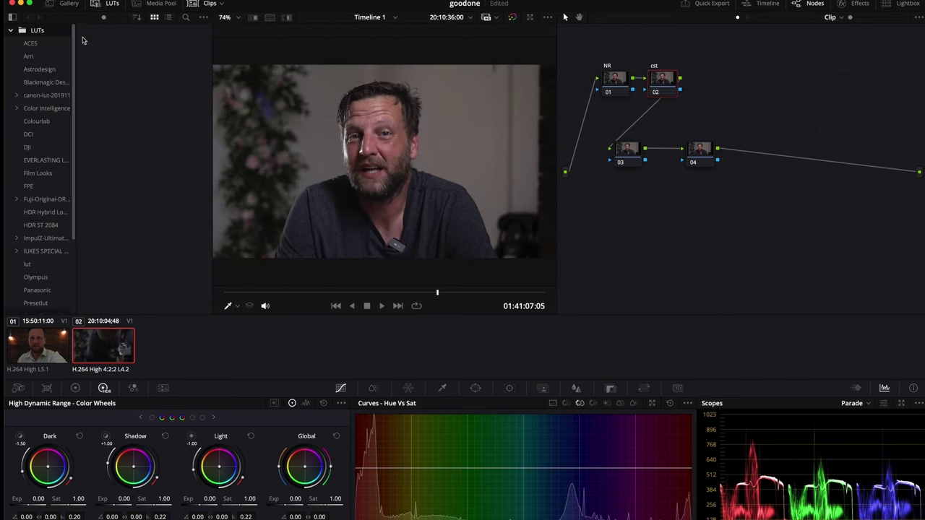
pyautogui.click(29, 175)
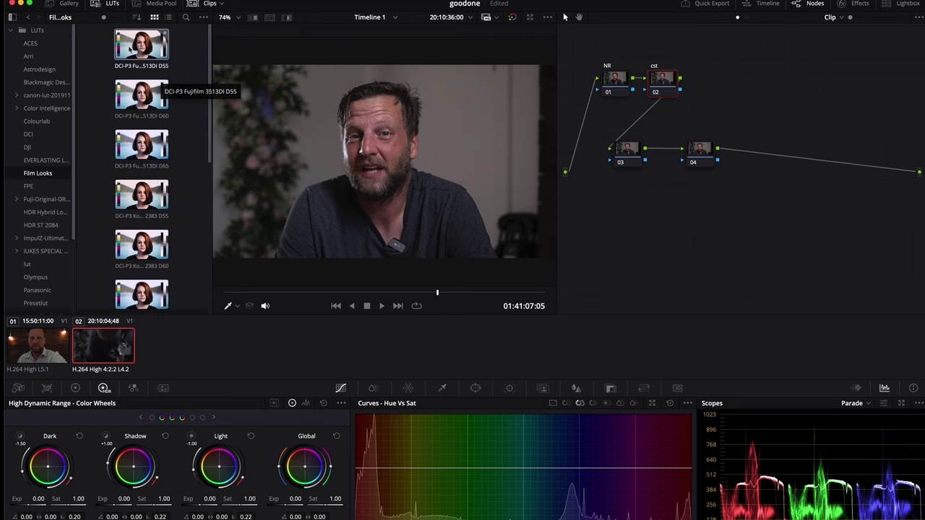
pyautogui.scroll(-2, 143, 233)
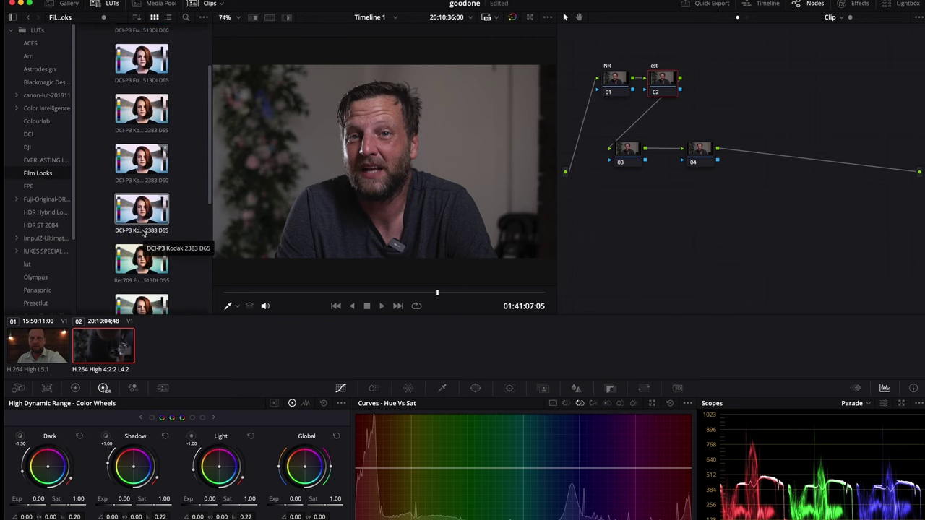
pyautogui.click(110, 4)
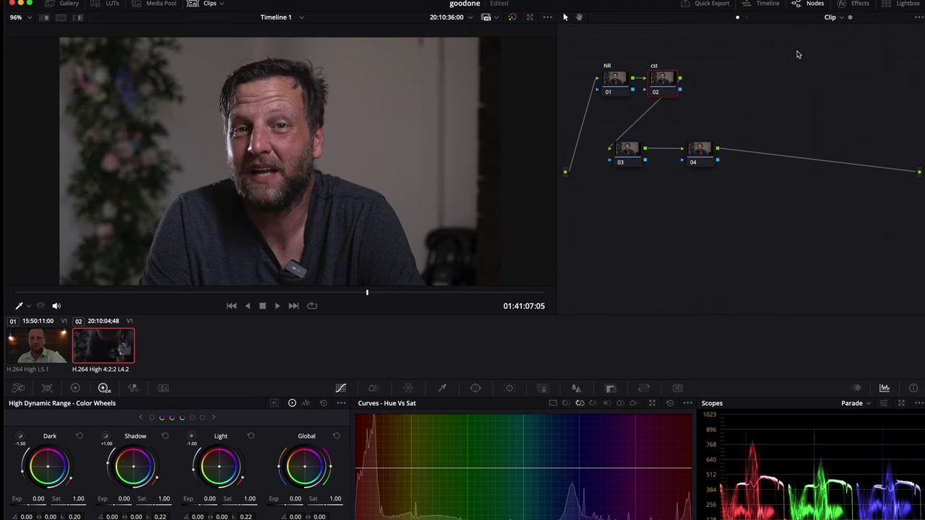
# Apply the Color Space Transform effect to the cst node after the NR node.
pyautogui.moveTo(657, 85); pyautogui.dragTo(670, 84)
pyautogui.click(851, 3)
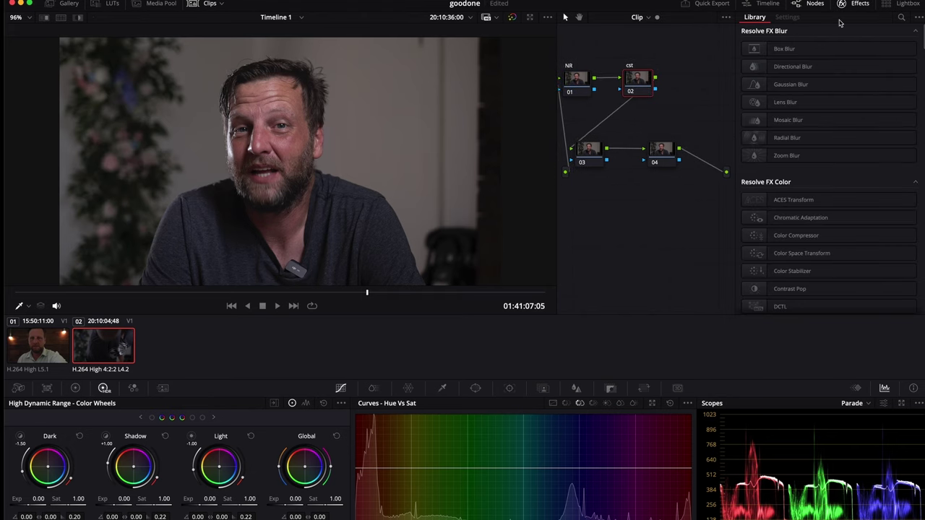
pyautogui.scroll(-1, 785, 269)
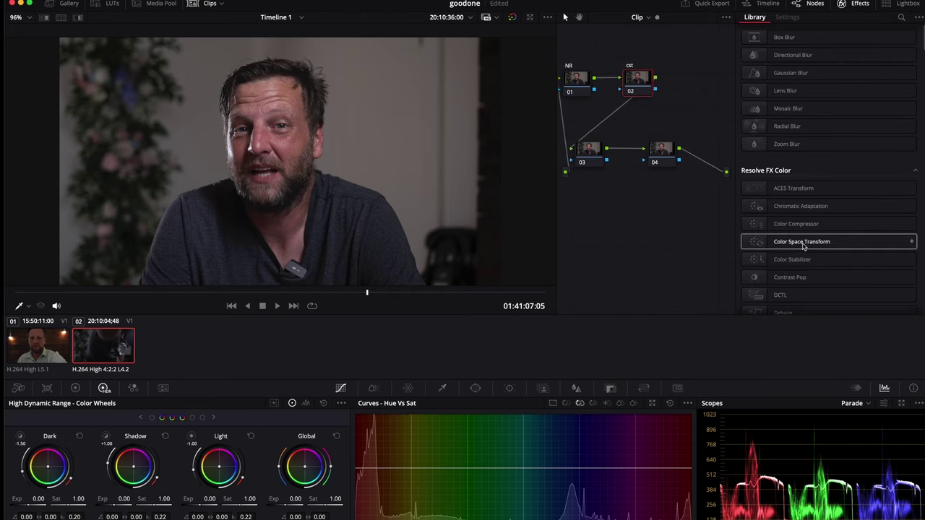
pyautogui.moveTo(802, 245); pyautogui.dragTo(636, 79)
pyautogui.click(850, 61)
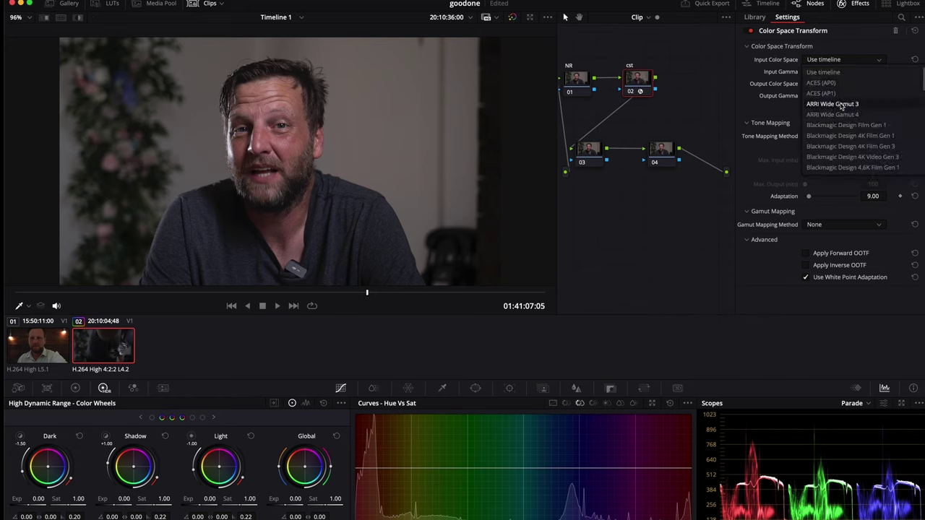
pyautogui.scroll(-3, 844, 130)
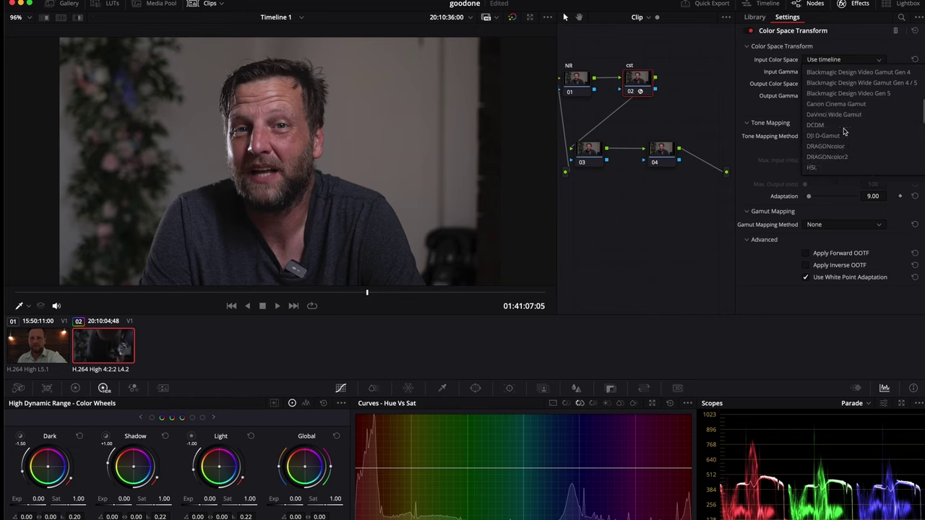
pyautogui.click(851, 115)
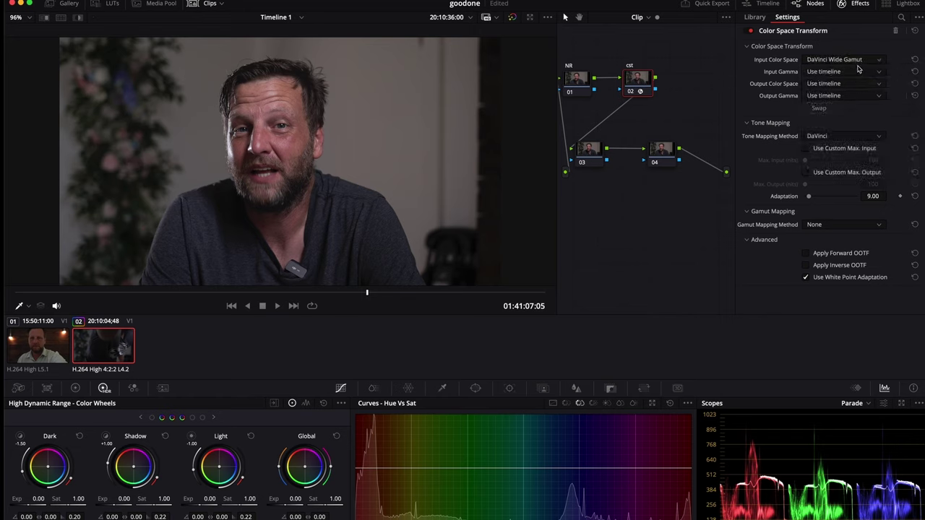
pyautogui.click(857, 72)
pyautogui.click(850, 58)
pyautogui.click(848, 60)
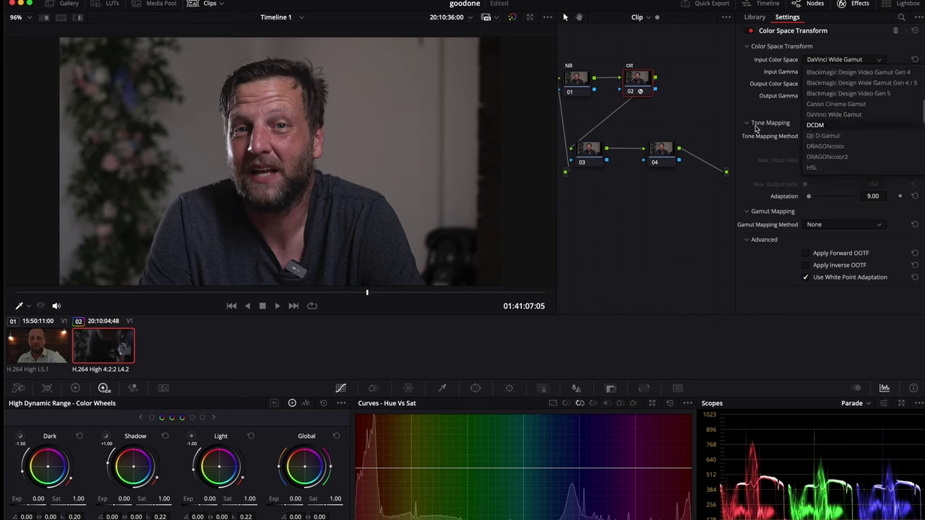
pyautogui.click(841, 62)
pyautogui.click(841, 62)
pyautogui.click(835, 73)
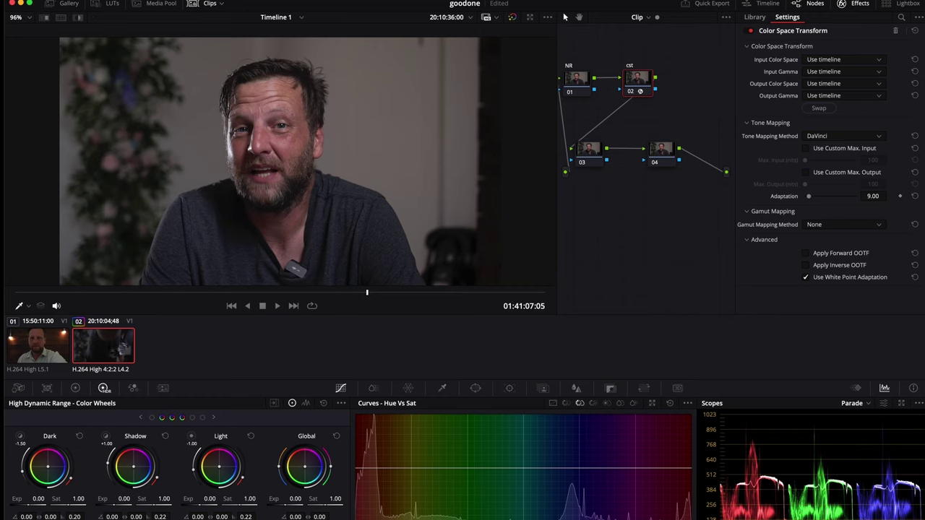
pyautogui.hotkey('shift', '9')
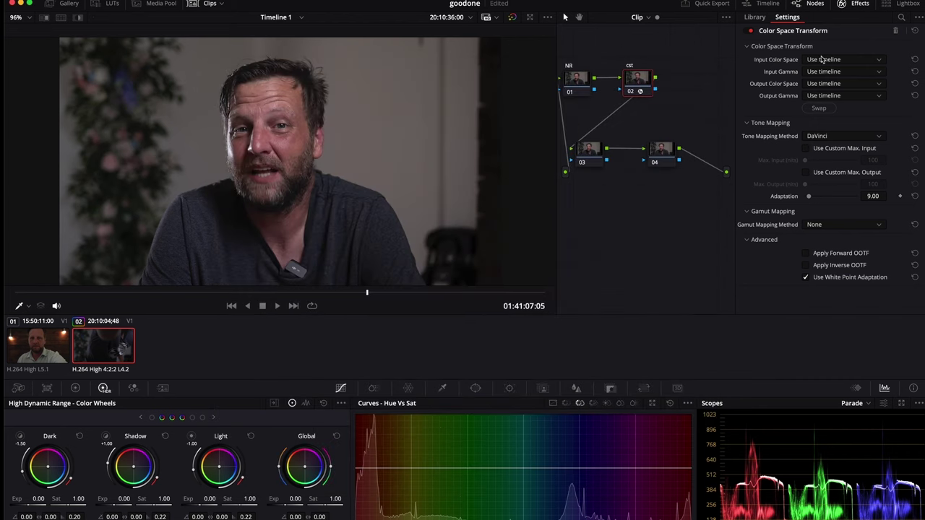
# Set the first cst node's input color space to Rec.709 and its input gamma to Gamma 2.4.
pyautogui.click(824, 60)
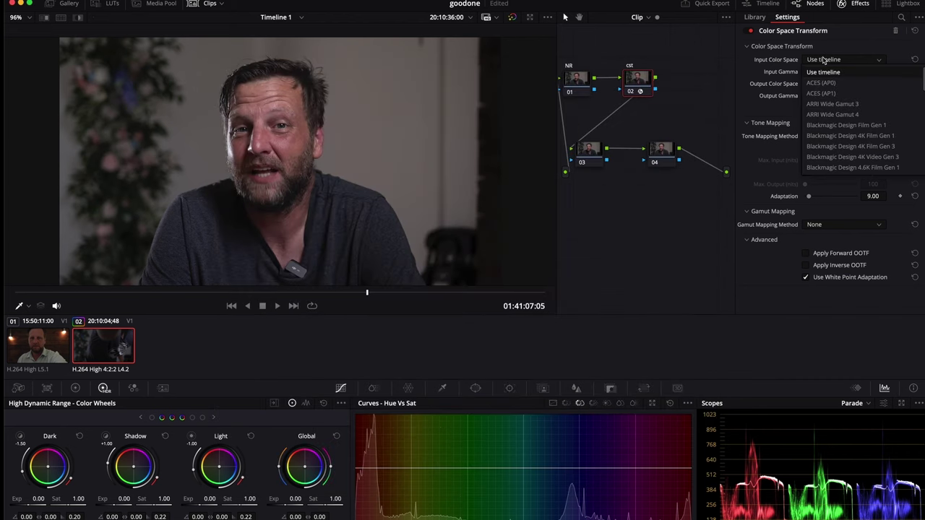
pyautogui.scroll(-10, 833, 142)
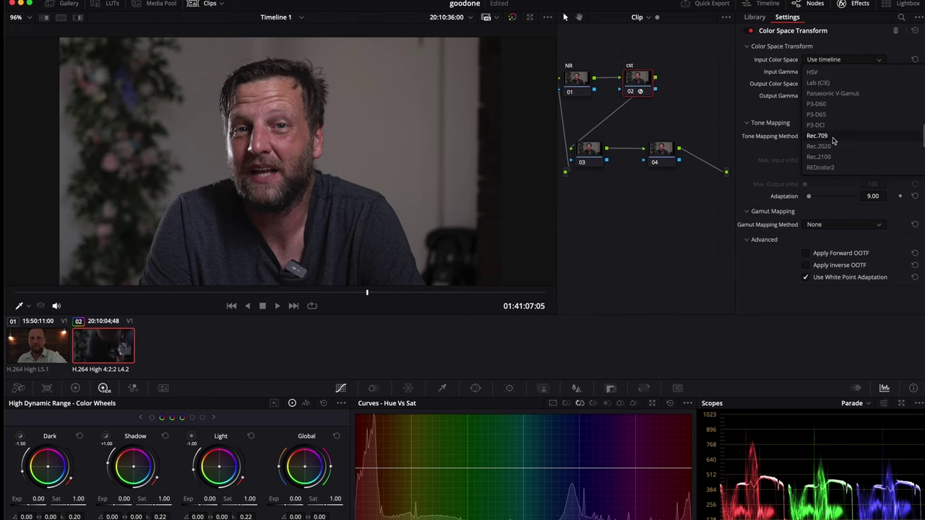
pyautogui.click(817, 136)
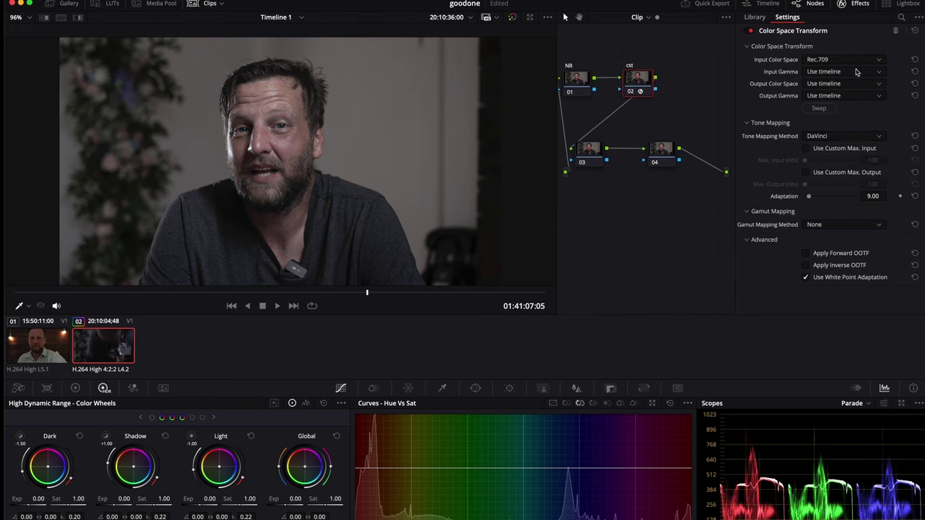
pyautogui.click(858, 70)
pyautogui.scroll(-5, 853, 135)
pyautogui.scroll(-4, 854, 135)
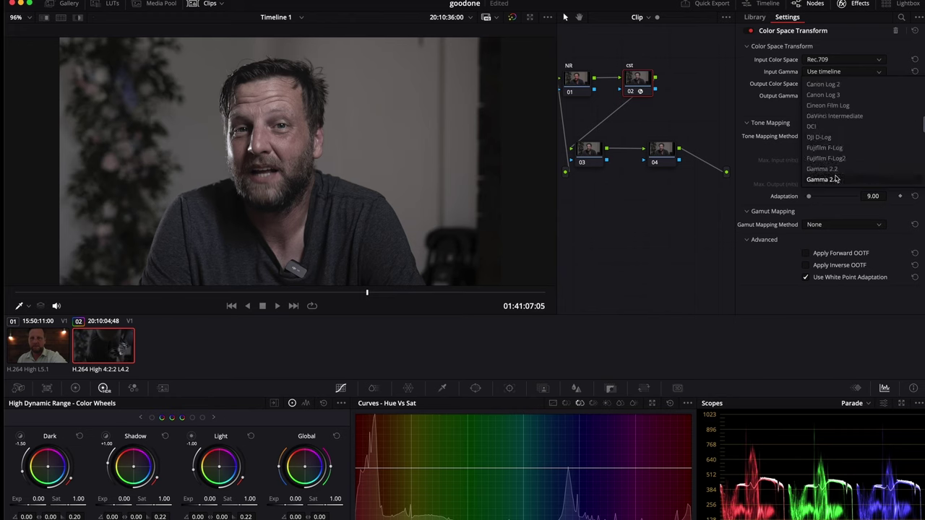
pyautogui.click(835, 179)
# Set the transform's output color space to DaVinci Wide Gamut and its output gamma to DaVinci Intermediate.
pyautogui.click(842, 83)
pyautogui.scroll(-5, 835, 172)
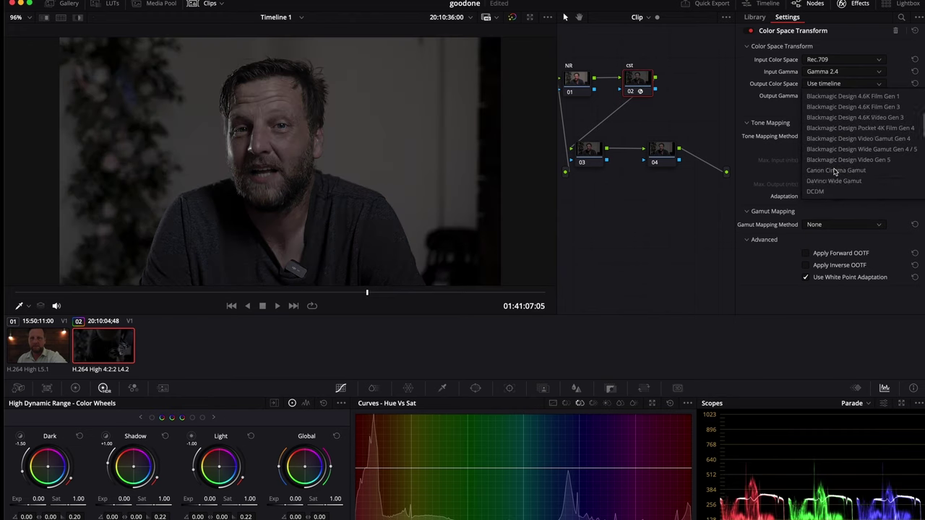
pyautogui.click(834, 180)
pyautogui.click(842, 95)
pyautogui.scroll(-5, 853, 151)
pyautogui.click(857, 145)
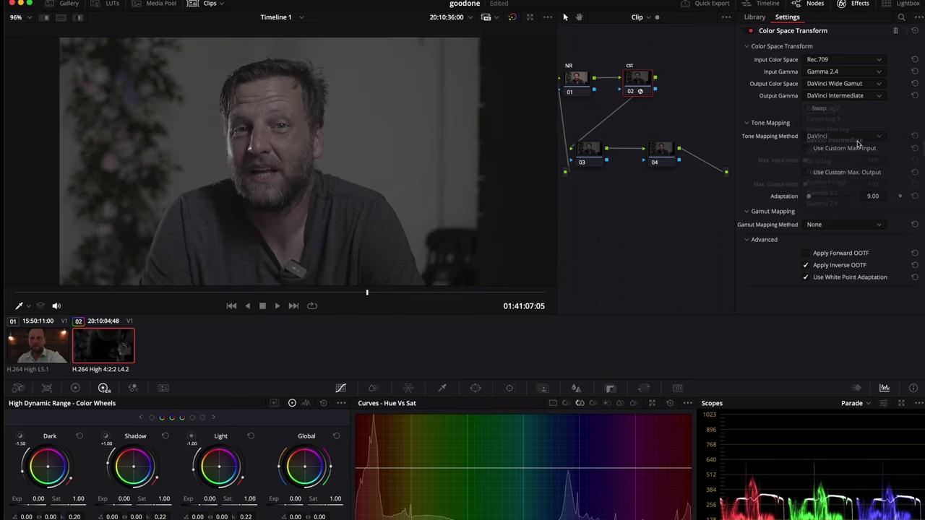
# Hide the effect settings, move node 04 closer to node 03 and paste a copy of the cst node onto node 04.
pyautogui.click(854, 3)
pyautogui.click(699, 153)
pyautogui.moveTo(699, 153); pyautogui.dragTo(684, 151)
pyautogui.click(682, 76)
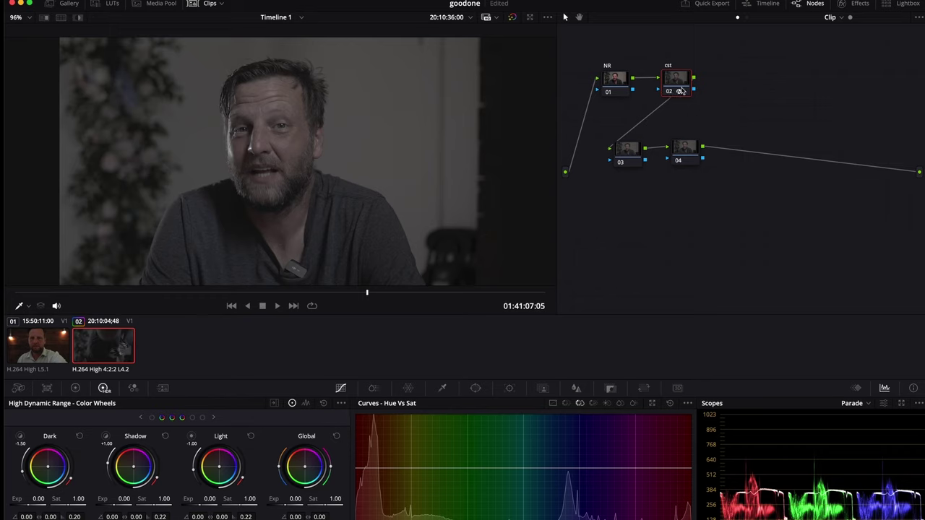
pyautogui.click(691, 153)
pyautogui.hotkey('ctrl', 'v')
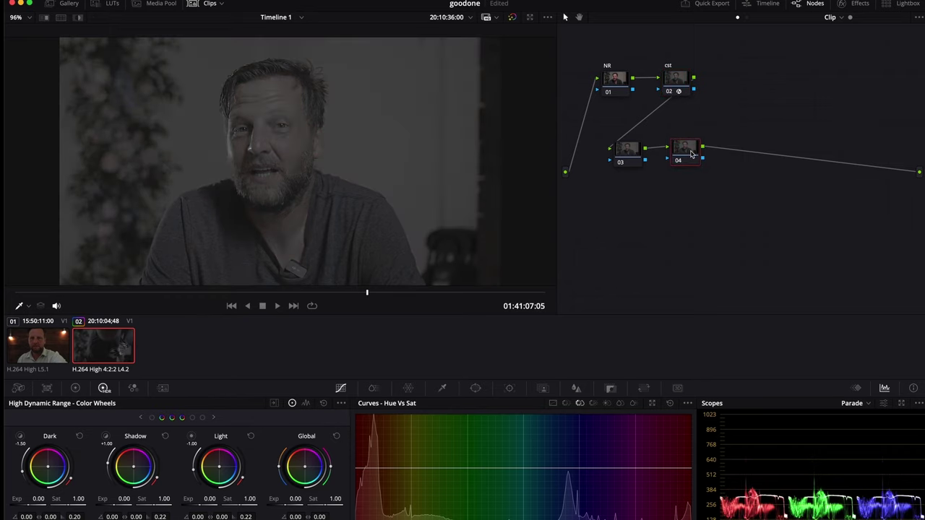
# In node 04's Color Space Transform, set the input color space to DaVinci Wide Gamut and the input gamma to DaVinci Intermediate.
pyautogui.click(861, 5)
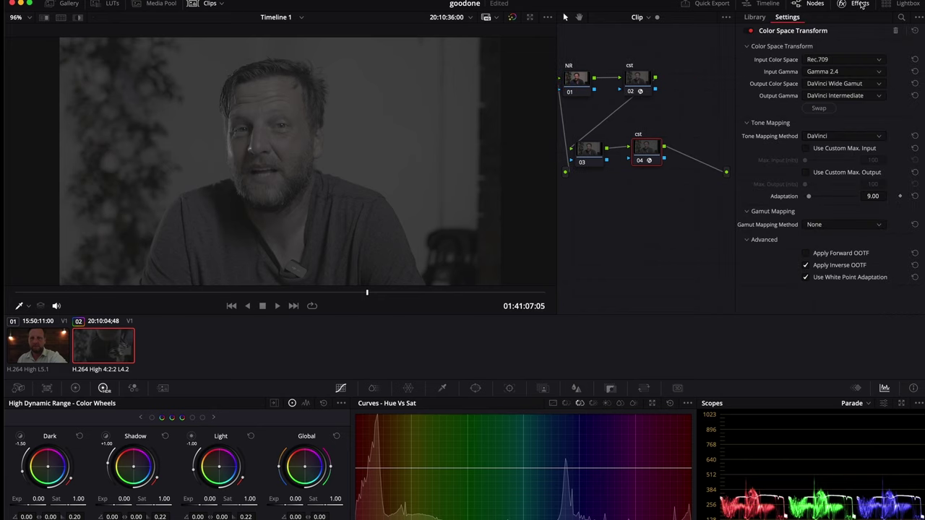
pyautogui.click(844, 61)
pyautogui.scroll(-3, 829, 113)
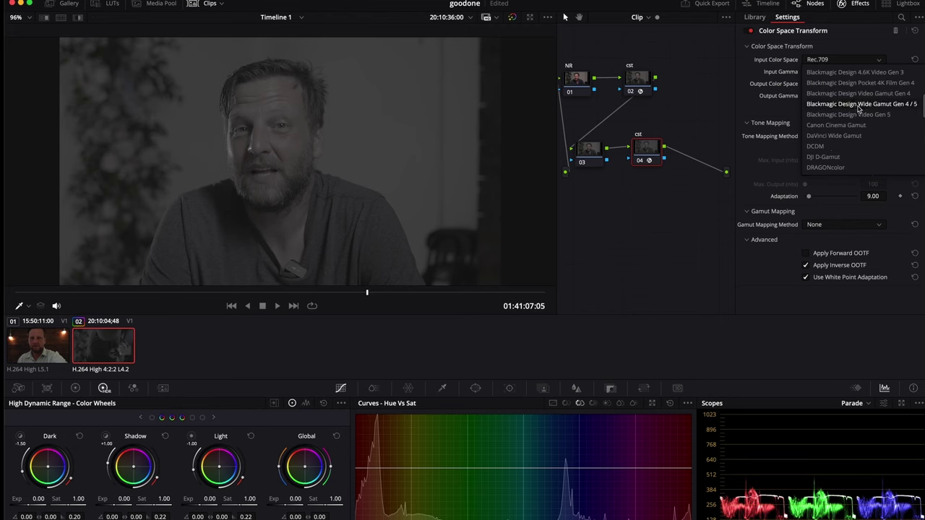
pyautogui.click(858, 146)
pyautogui.click(873, 61)
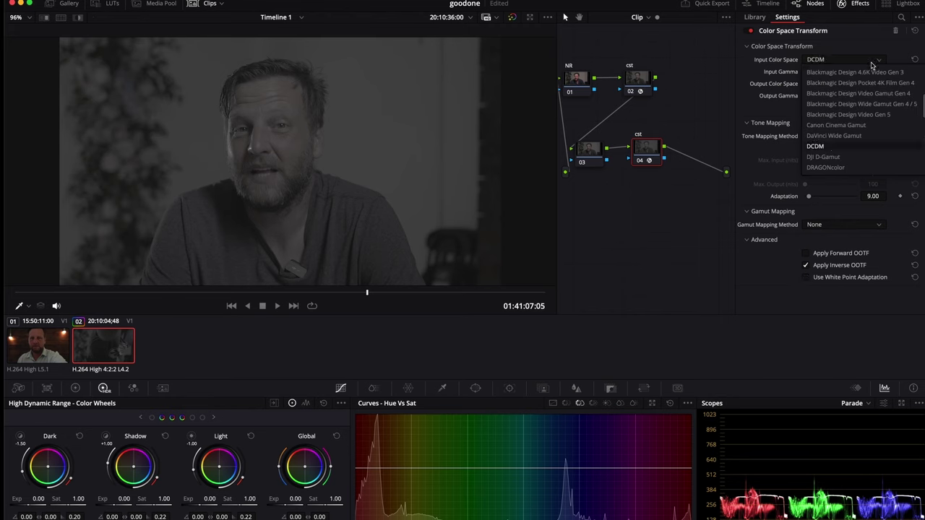
pyautogui.click(835, 135)
pyautogui.click(870, 71)
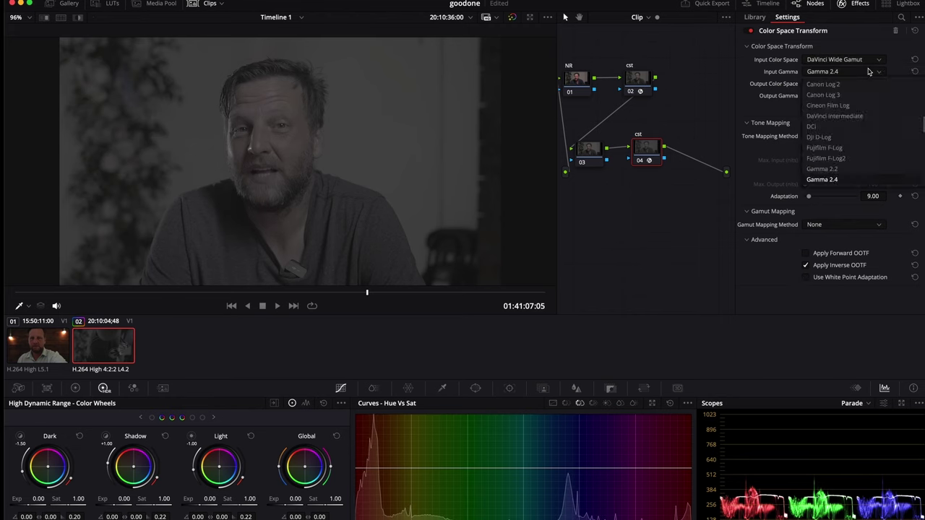
pyautogui.click(864, 117)
# Set node 04's output color space to Rec.709 and output gamma to Gamma 2.4, and hide the effect settings.
pyautogui.click(870, 86)
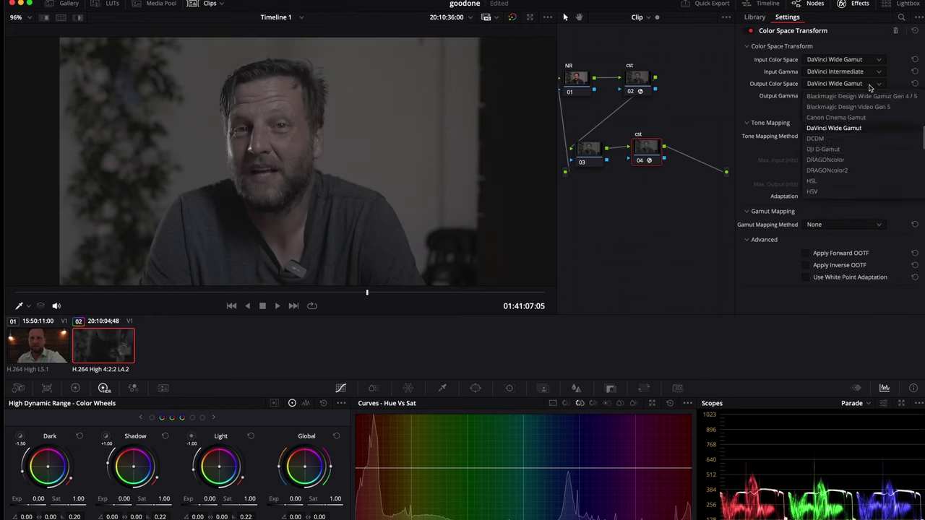
pyautogui.scroll(-5, 863, 138)
pyautogui.click(862, 136)
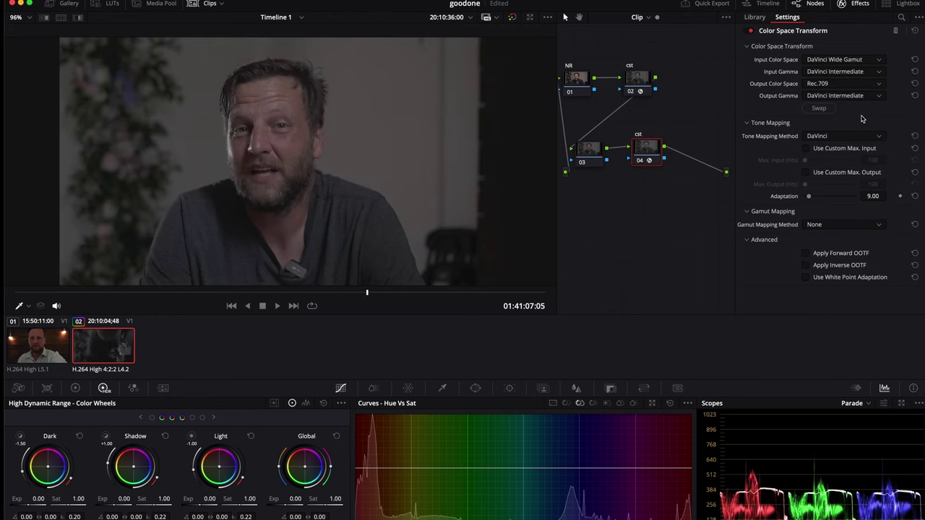
pyautogui.click(867, 97)
pyautogui.scroll(-4, 862, 136)
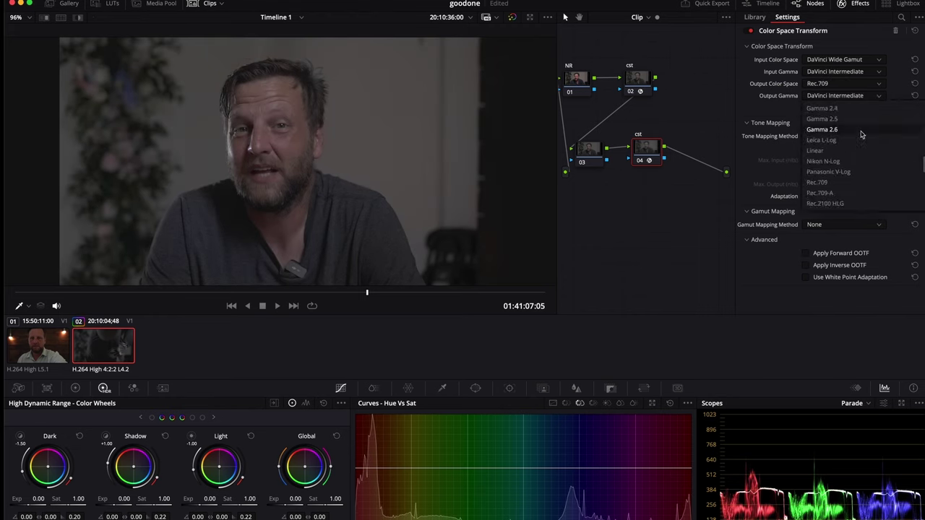
pyautogui.click(862, 109)
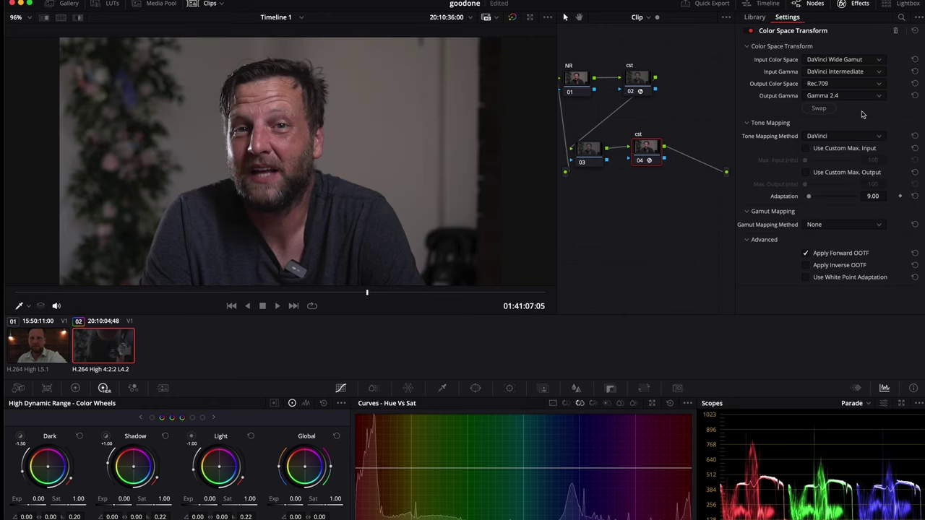
pyautogui.click(856, 4)
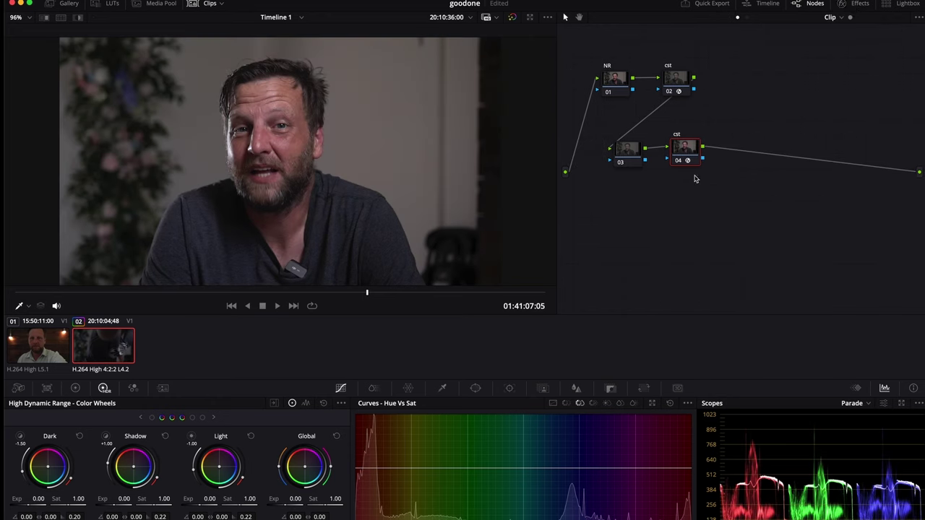
# Nudge node 02, shift the second cst node farther from node 03 and append a serial node after that cst node.
pyautogui.moveTo(675, 92); pyautogui.dragTo(679, 88)
pyautogui.moveTo(678, 155); pyautogui.dragTo(760, 156)
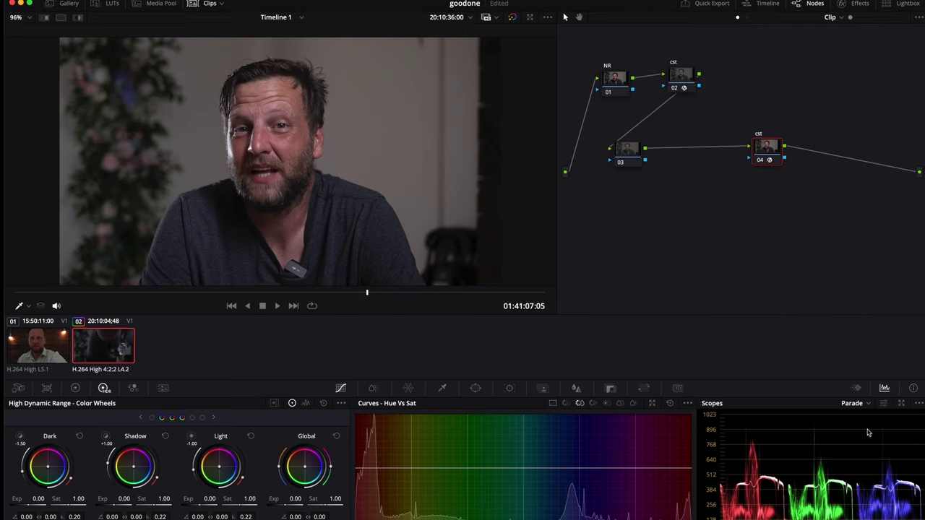
pyautogui.moveTo(771, 159); pyautogui.dragTo(719, 158)
pyautogui.hotkey('alt', 's')
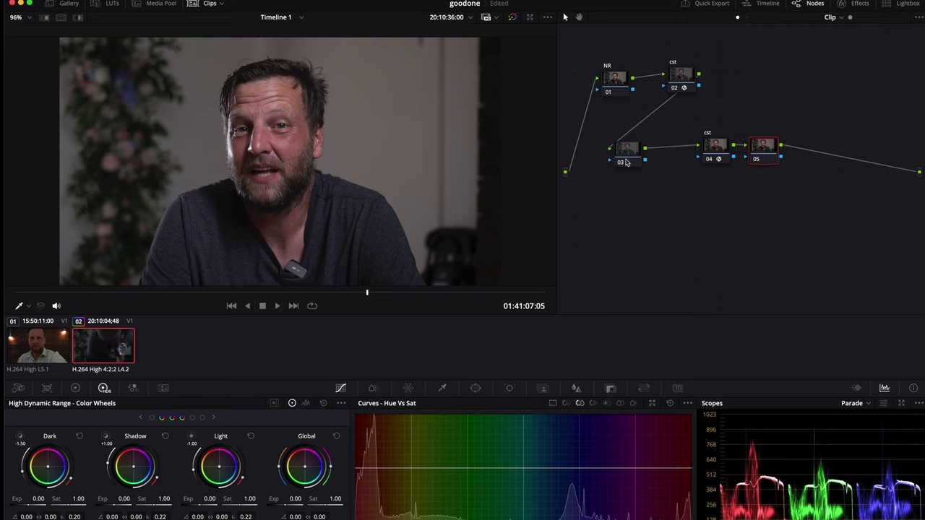
# Place node 03 beneath the NR node and move the second cst node with its following node away to free up space.
pyautogui.moveTo(637, 149); pyautogui.dragTo(623, 120)
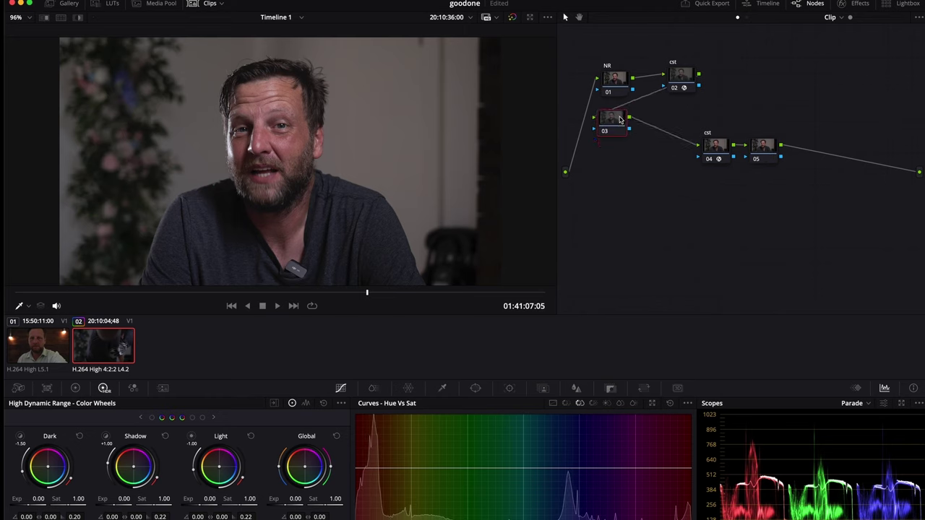
pyautogui.moveTo(825, 142); pyautogui.dragTo(774, 188)
pyautogui.moveTo(612, 127); pyautogui.dragTo(612, 143)
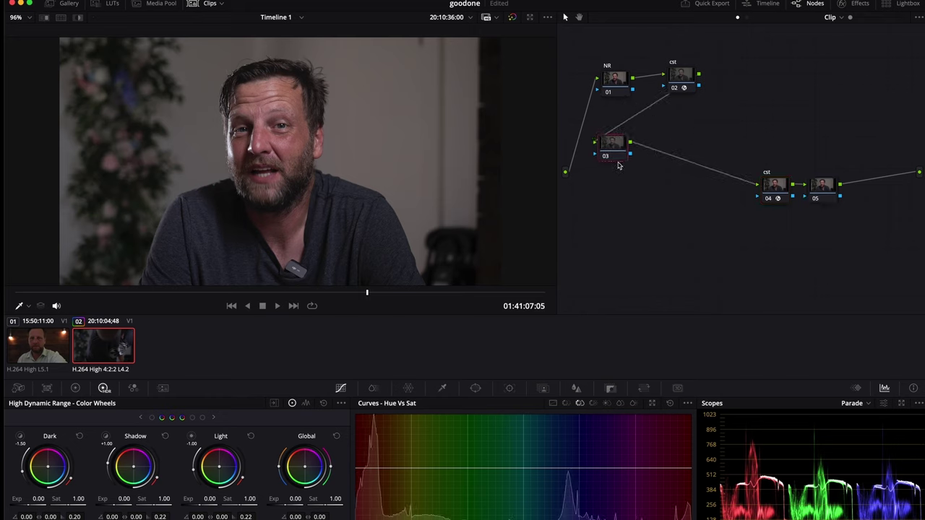
# Add two serial nodes after node 03 and bring the second cst node and the final node closer beneath that row.
pyautogui.hotkey('alt', 's')
pyautogui.hotkey('alt', 's')
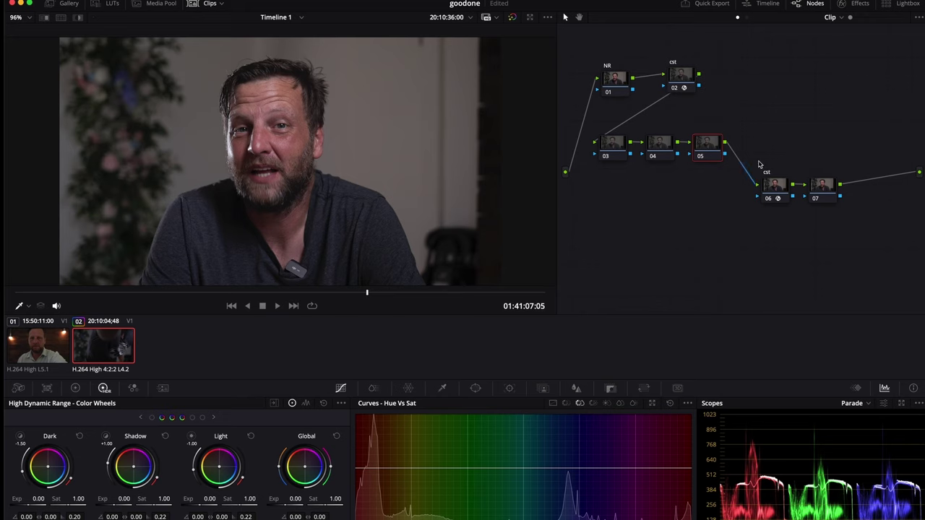
pyautogui.moveTo(777, 198); pyautogui.dragTo(728, 205)
pyautogui.moveTo(831, 193); pyautogui.dragTo(791, 202)
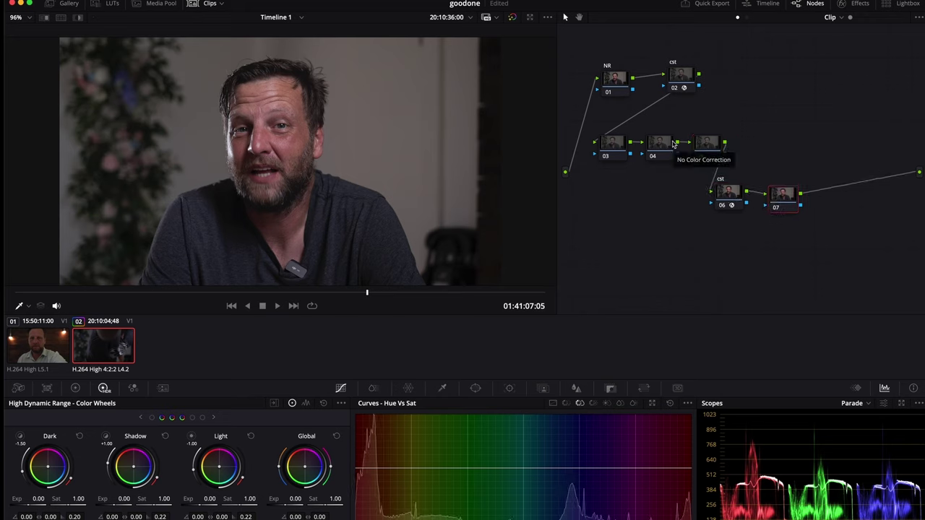
# Select node 03, expand the scopes into a floating window, and review the vectorscope settings and scope display options.
pyautogui.click(612, 143)
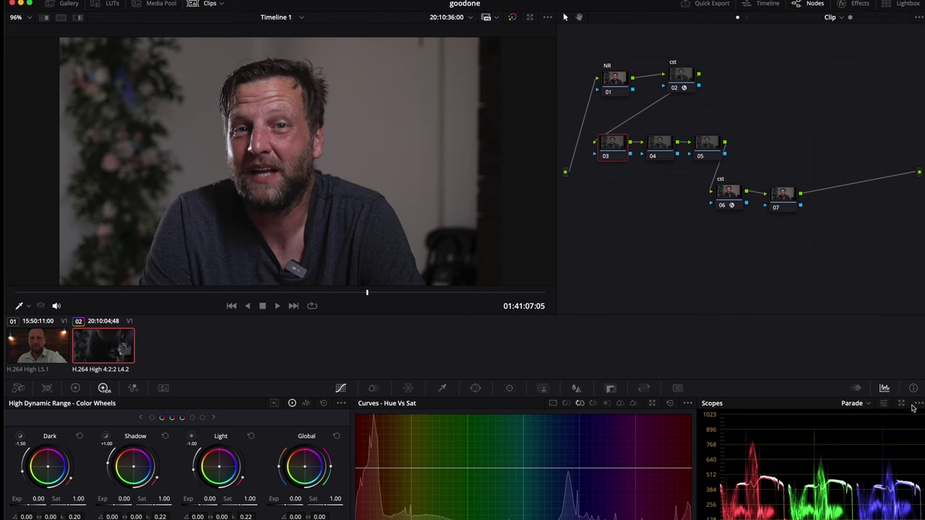
pyautogui.click(901, 404)
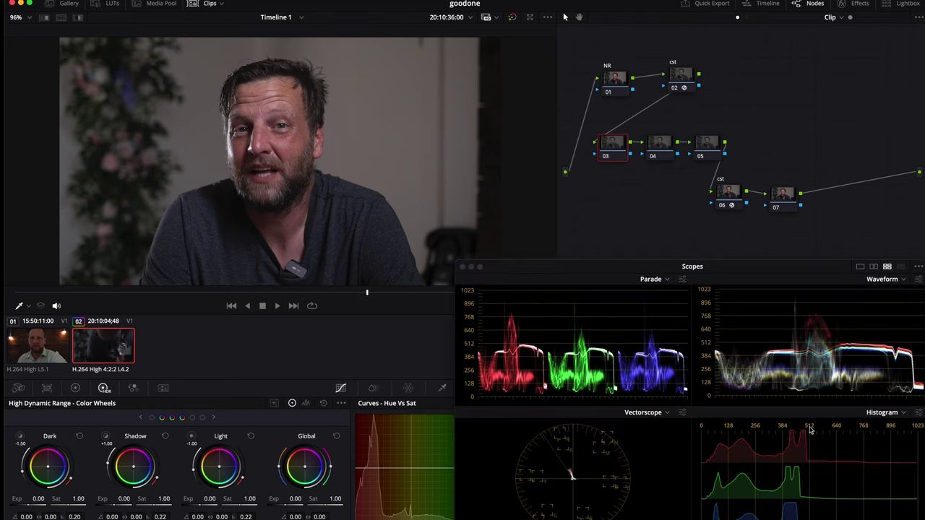
pyautogui.click(682, 413)
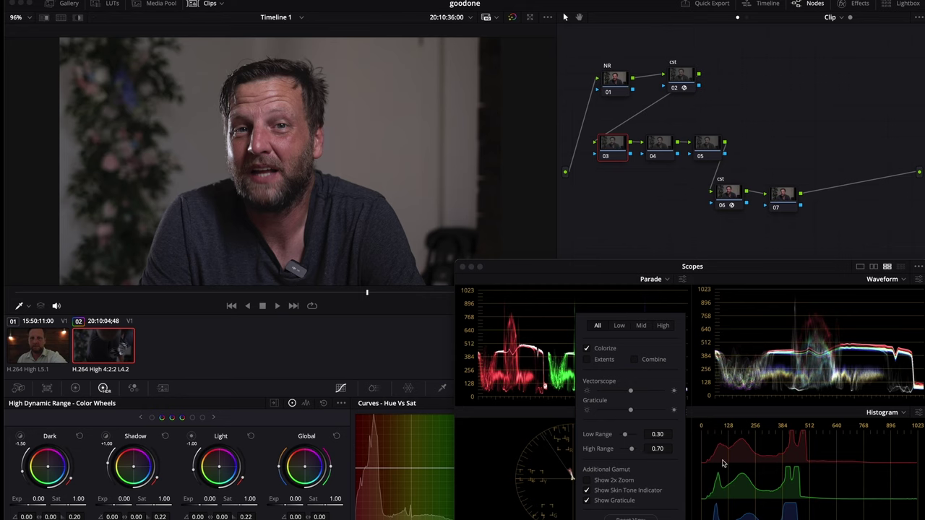
pyautogui.click(717, 419)
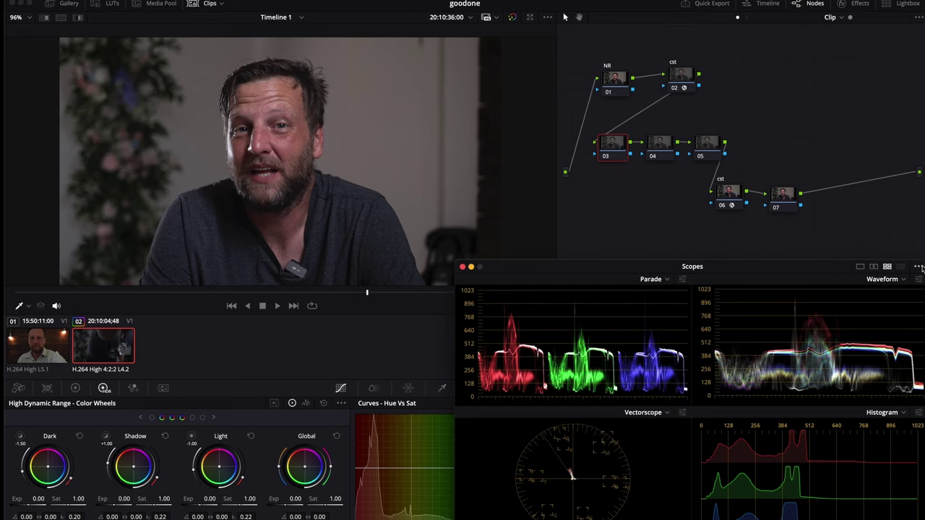
pyautogui.click(919, 268)
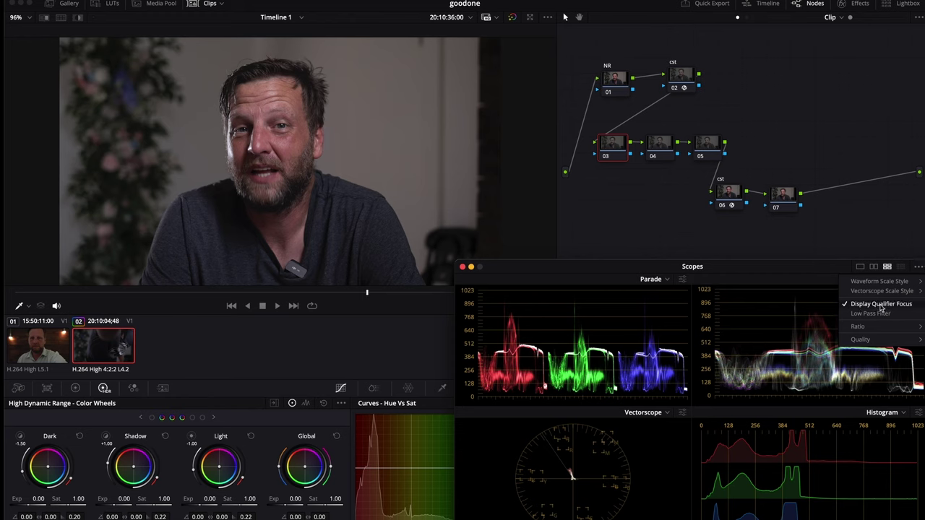
pyautogui.click(760, 267)
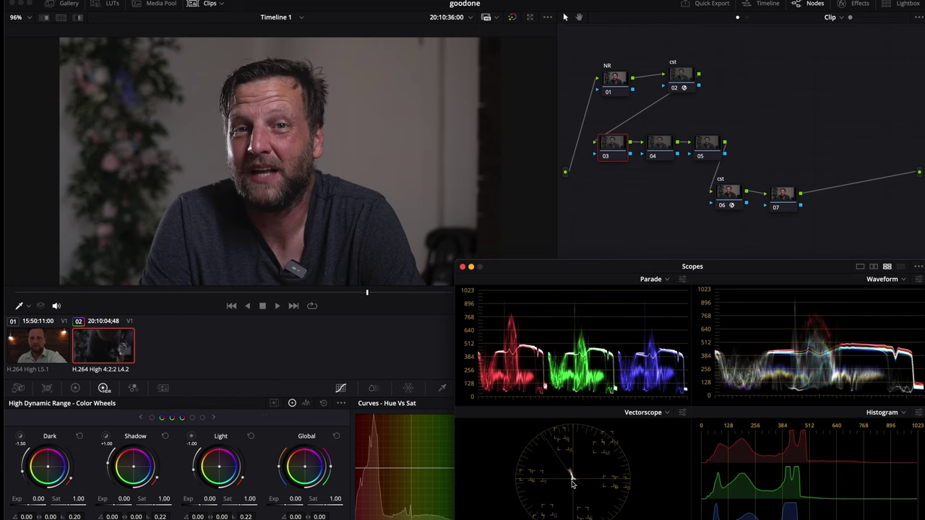
# Raise node 03's primaries contrast to 1.034 and move the scopes window clear of the curves.
pyautogui.click(75, 388)
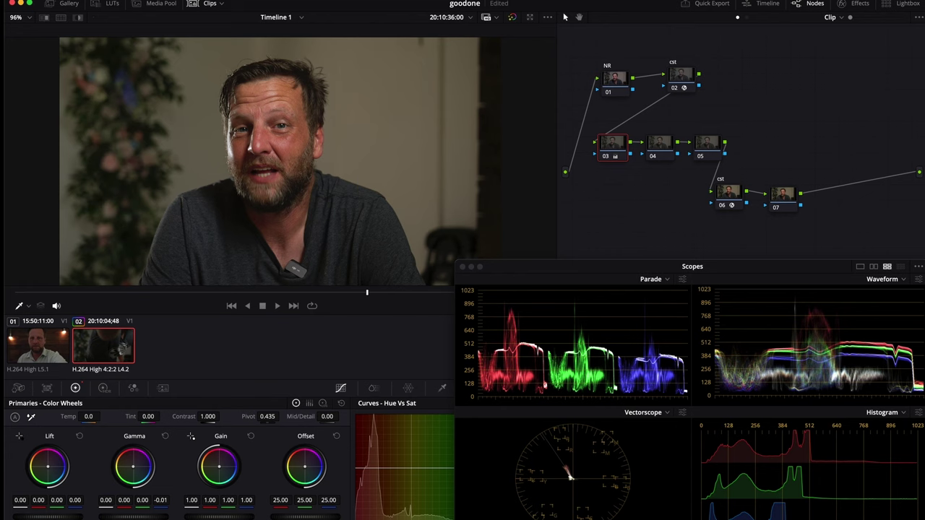
pyautogui.moveTo(206, 416); pyautogui.dragTo(208, 417)
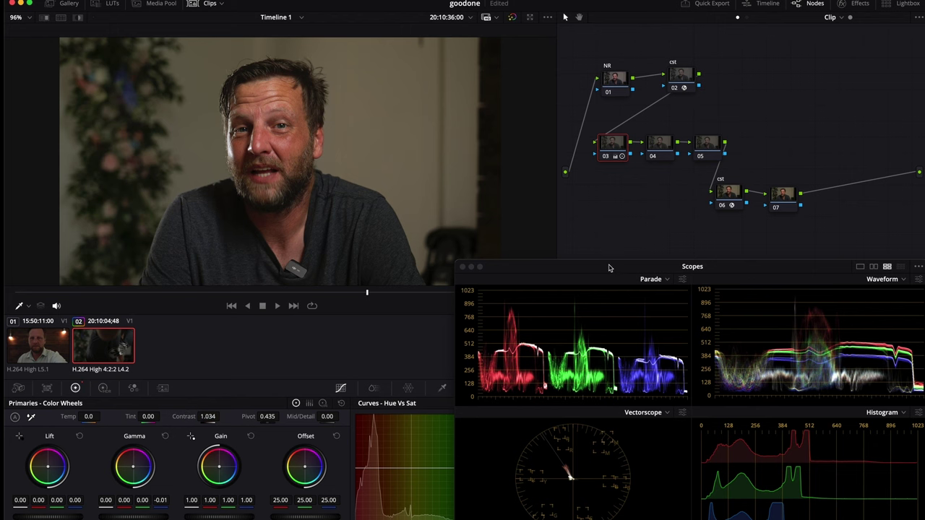
pyautogui.moveTo(612, 268); pyautogui.dragTo(714, 75)
# Add shadow, midtone and highlight points to node 03's custom curve and pull the lower highlight point slightly down.
pyautogui.click(553, 404)
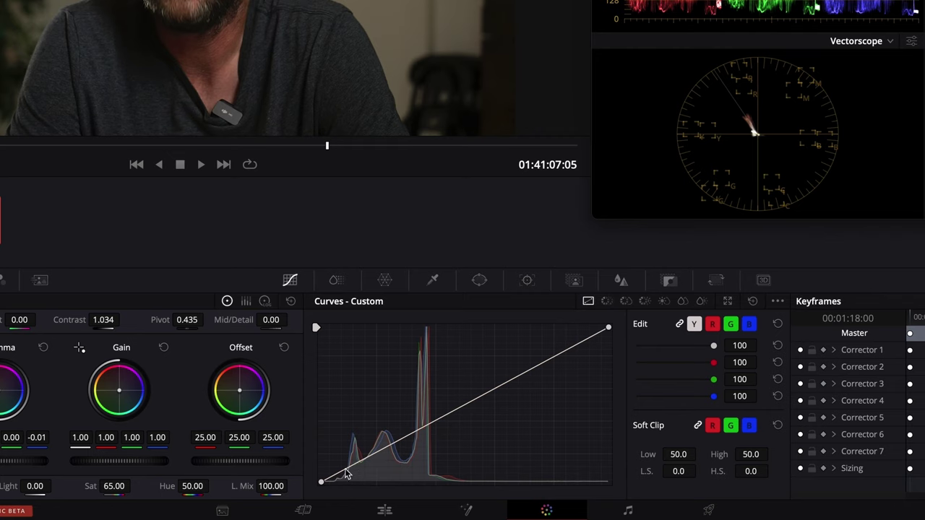
pyautogui.click(424, 427)
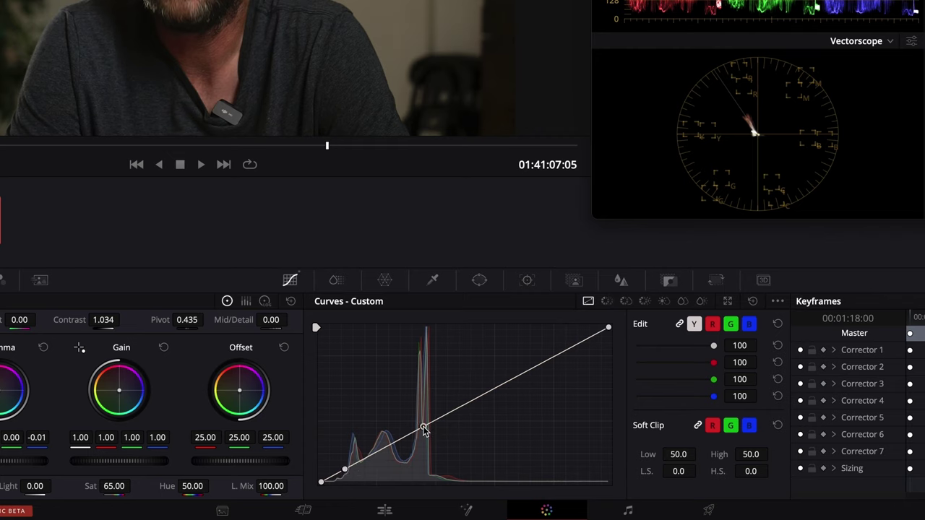
pyautogui.click(538, 366)
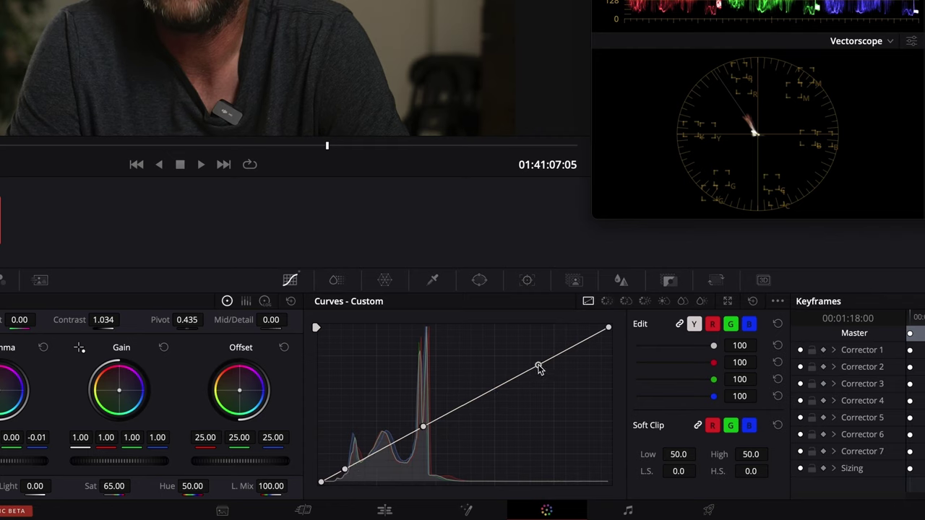
pyautogui.click(579, 343)
pyautogui.moveTo(541, 367); pyautogui.dragTo(528, 373)
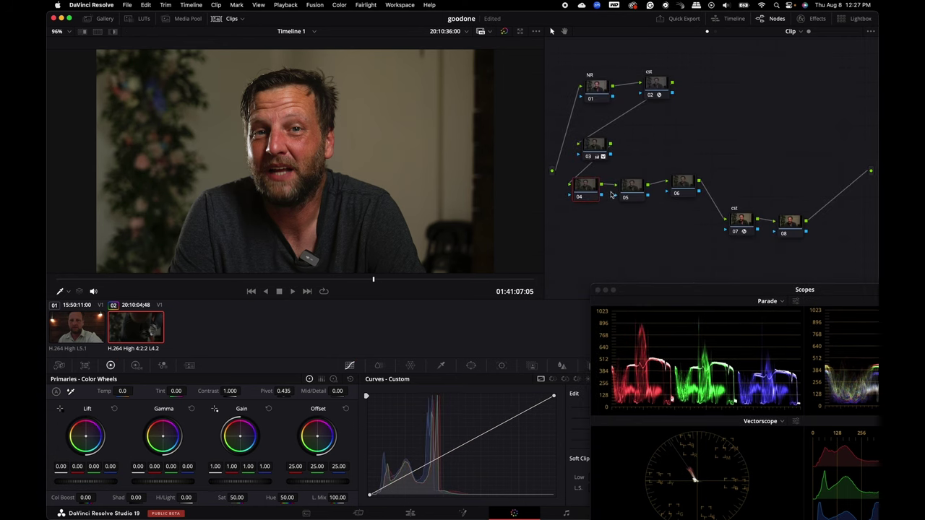
# Align node 06 with its row and label node 05 "look", node 04 "shadow" and node 06 "look adj".
pyautogui.click(629, 190)
pyautogui.press('super+s')
pyautogui.moveTo(684, 189); pyautogui.dragTo(684, 195)
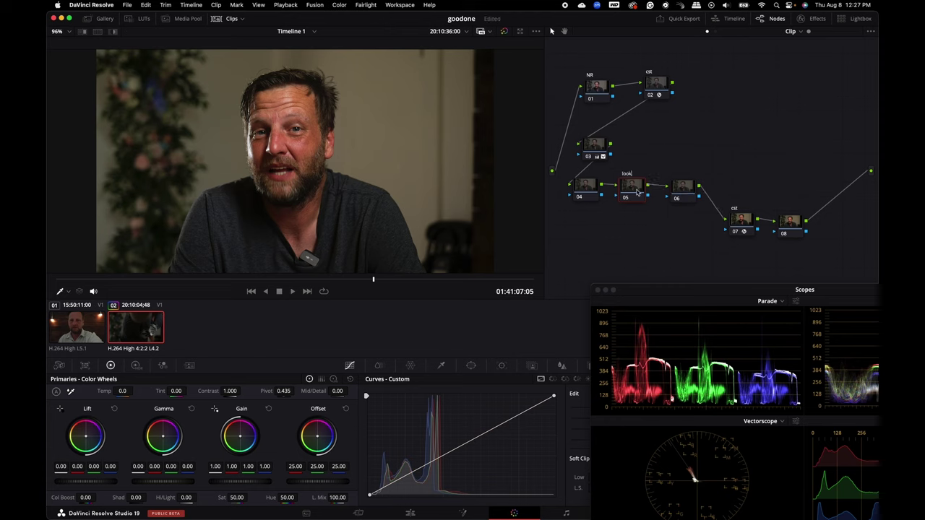
pyautogui.click(587, 194)
pyautogui.write('ow')
pyautogui.click(680, 188)
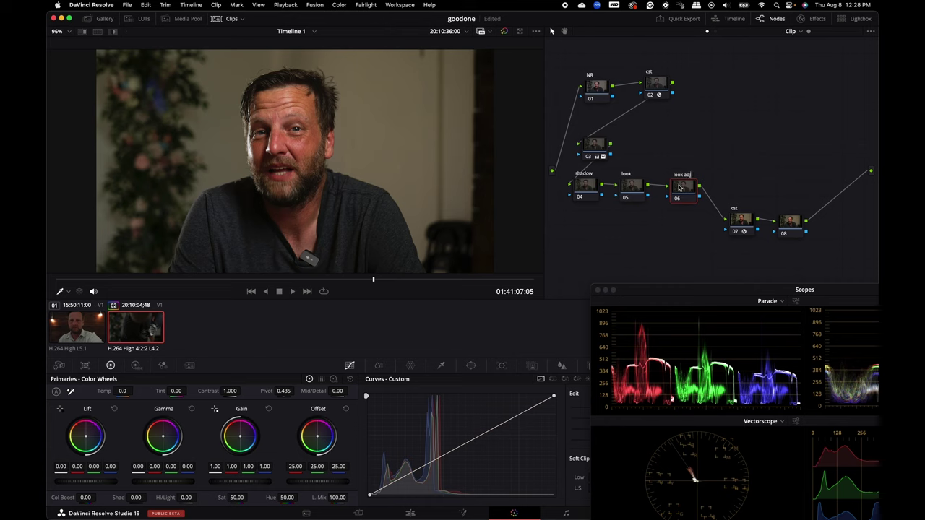
# On the look node, set lift to red -0.02, green 0.01, blue -0.01 and gamma to red 0.02, green -0.01, blue 0.01.
pyautogui.click(634, 186)
pyautogui.moveTo(87, 438); pyautogui.dragTo(85, 436)
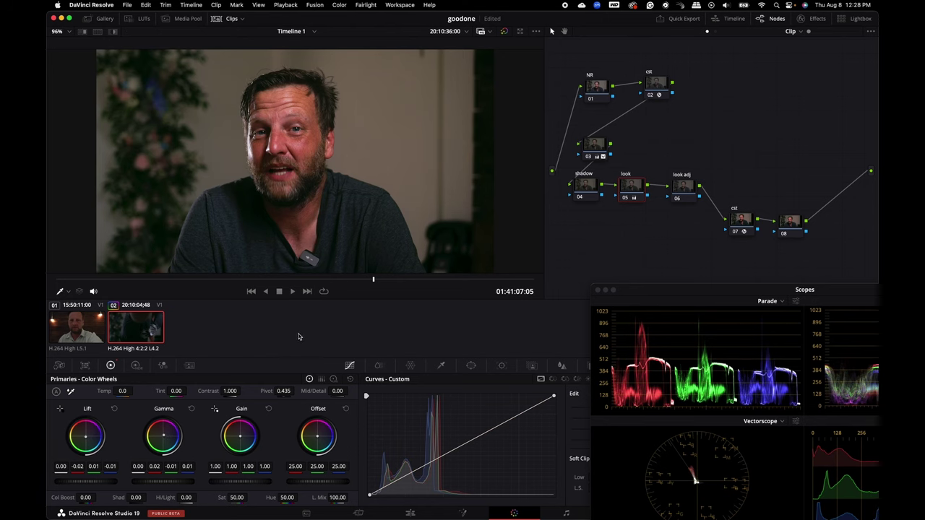
# On the shadow node's log wheels, set Shadow RGB to 0.05, -0.02, 0.04 and Midtone RGB to -0.01, 0.01, -0.07.
pyautogui.click(592, 185)
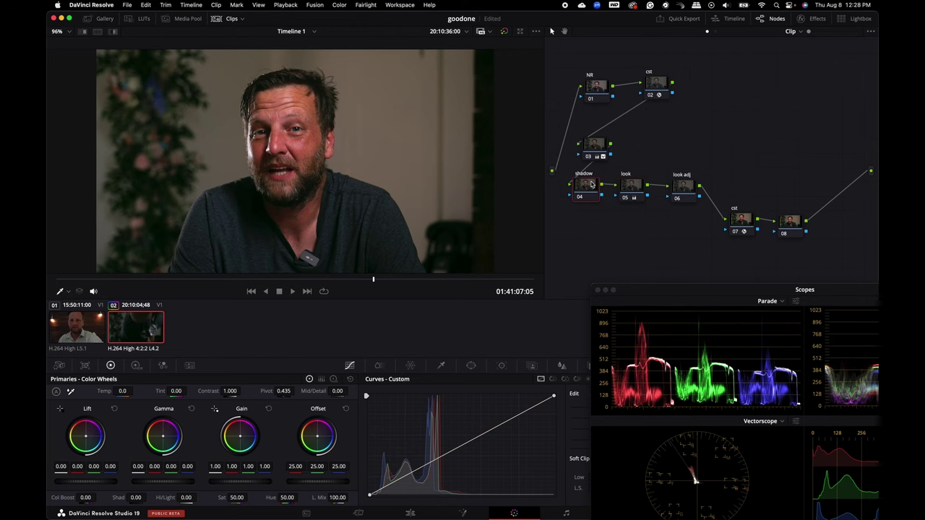
pyautogui.click(333, 378)
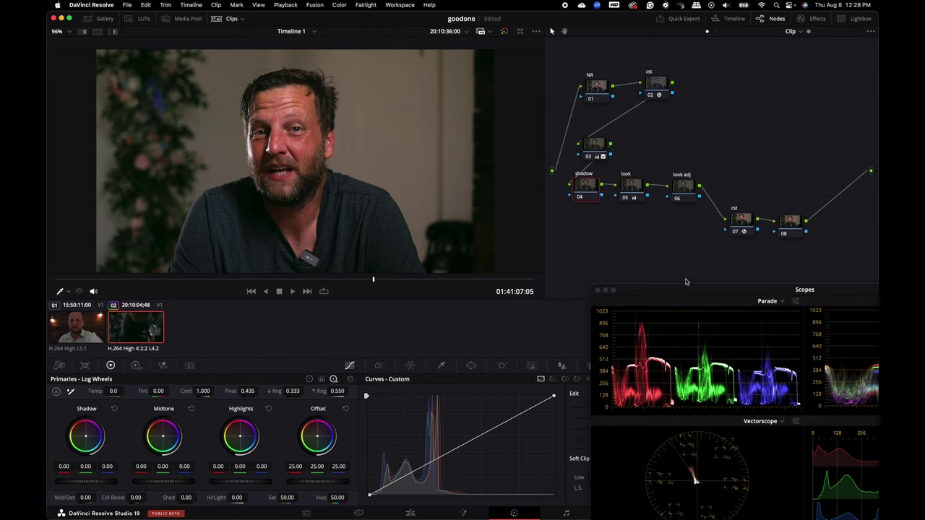
pyautogui.moveTo(686, 289); pyautogui.dragTo(562, 185)
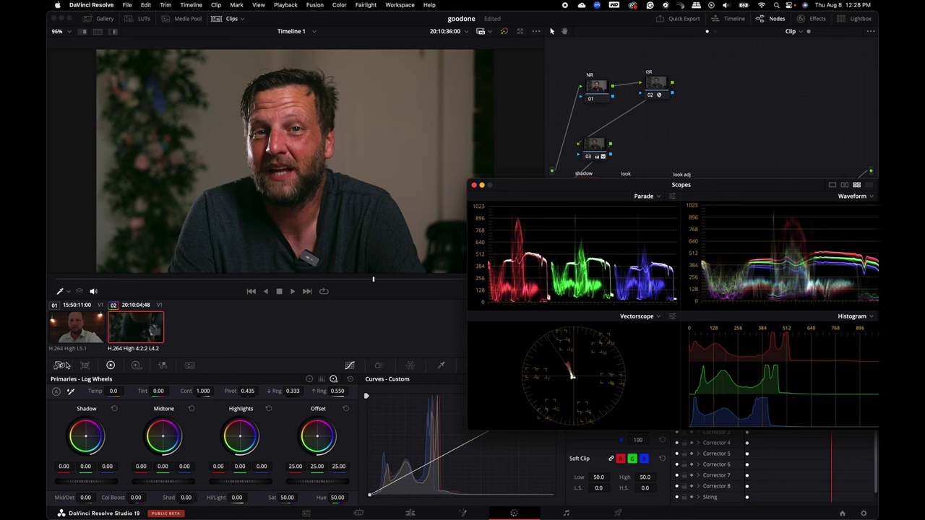
pyautogui.moveTo(84, 439); pyautogui.dragTo(88, 436)
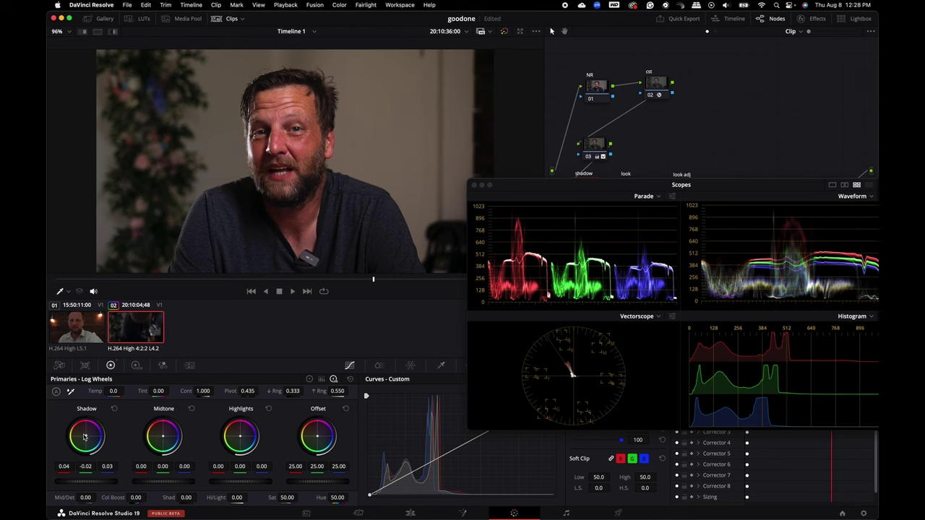
pyautogui.moveTo(87, 436); pyautogui.dragTo(89, 435)
pyautogui.moveTo(163, 435); pyautogui.dragTo(163, 436)
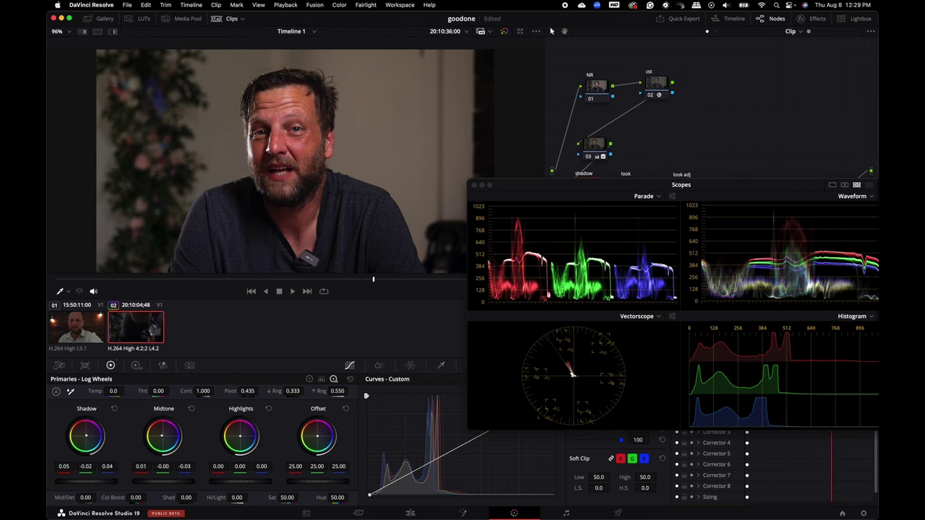
pyautogui.moveTo(163, 436); pyautogui.dragTo(162, 438)
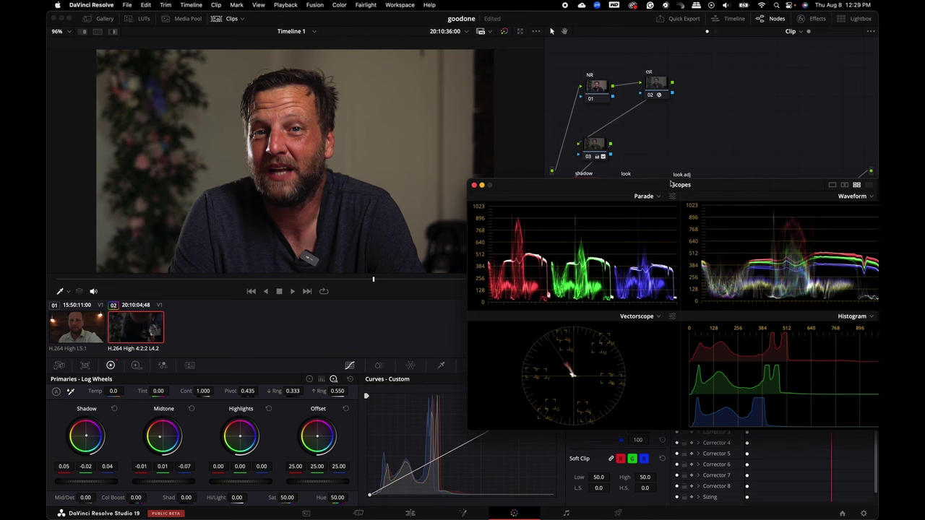
# Move the scopes off the node graph and lower the look adj node's blue offset to 24.28 using the primaries color bars.
pyautogui.moveTo(673, 175); pyautogui.dragTo(676, 266)
pyautogui.click(691, 191)
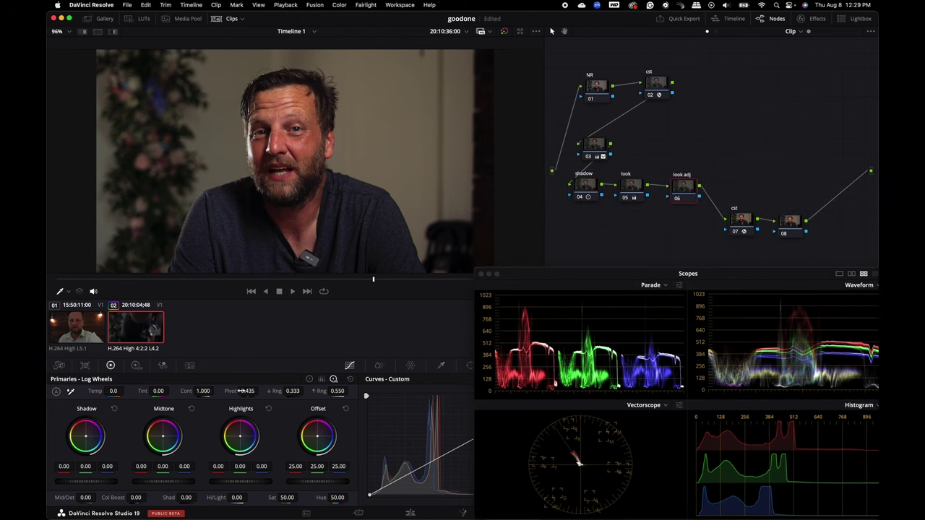
pyautogui.click(321, 380)
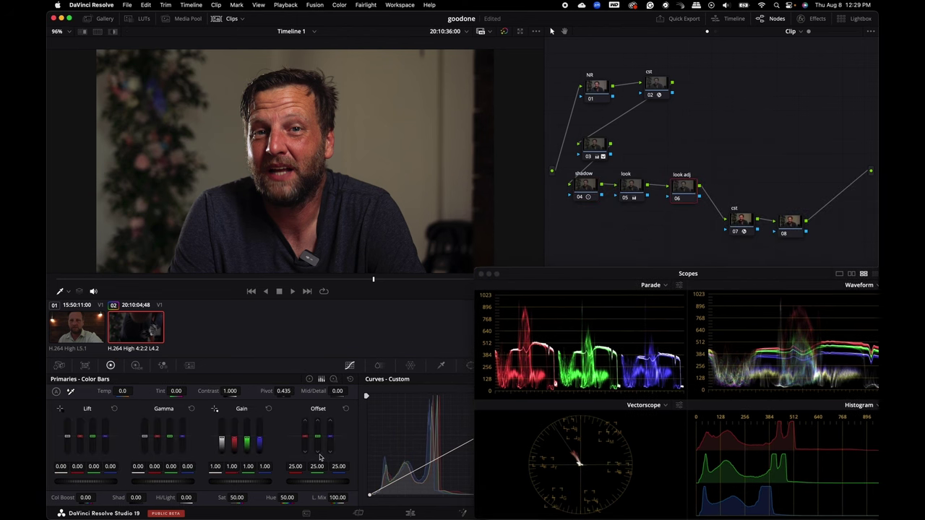
pyautogui.moveTo(330, 437); pyautogui.dragTo(330, 443)
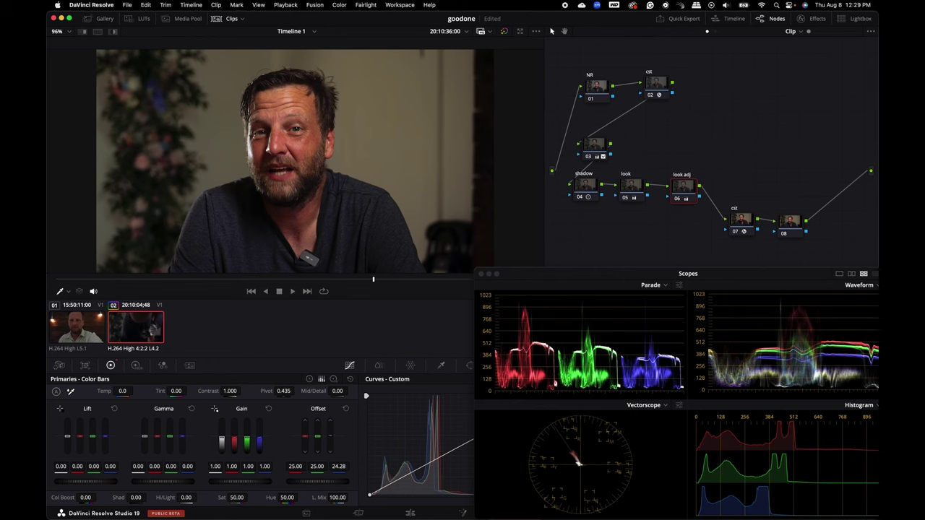
# Move the scopes clear of the curves and rotate the yellow hues by 7.20 on the look adj node's Hue Vs Hue curve.
pyautogui.moveTo(582, 278); pyautogui.dragTo(626, 91)
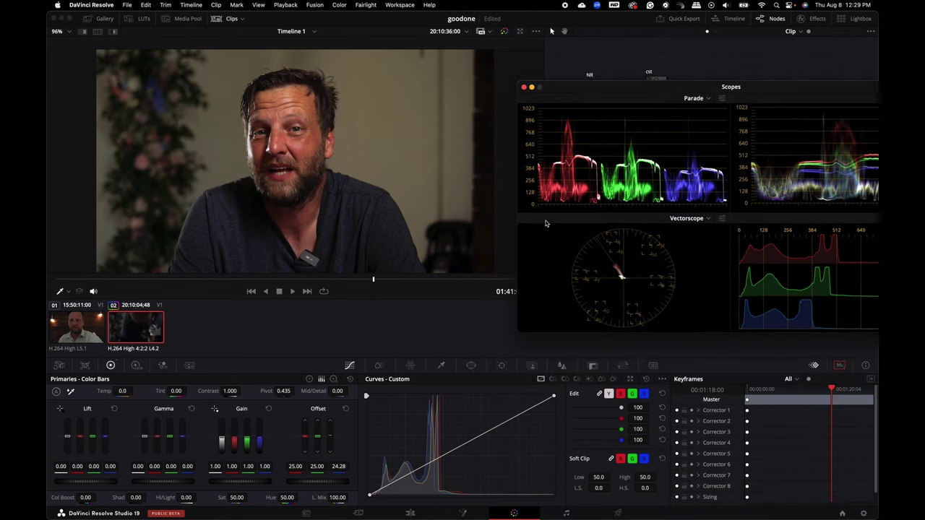
pyautogui.click(553, 379)
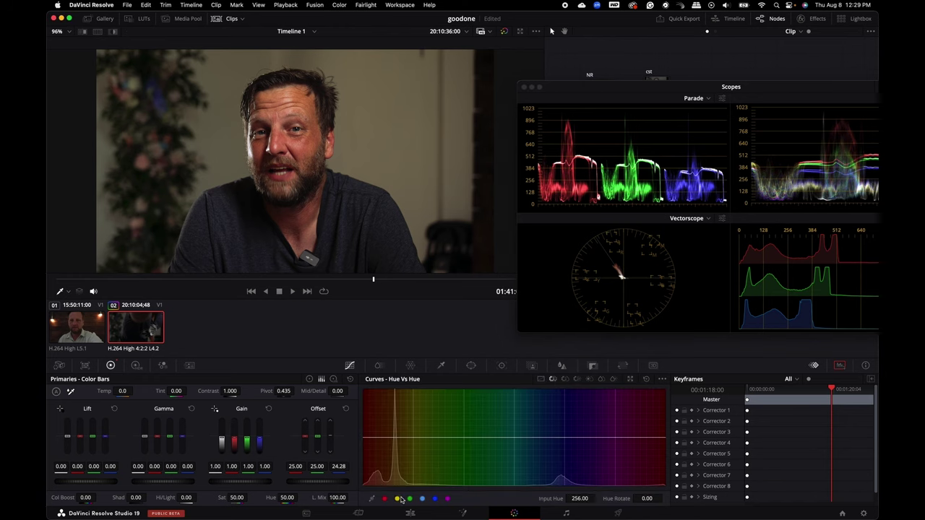
pyautogui.moveTo(413, 437); pyautogui.dragTo(413, 438)
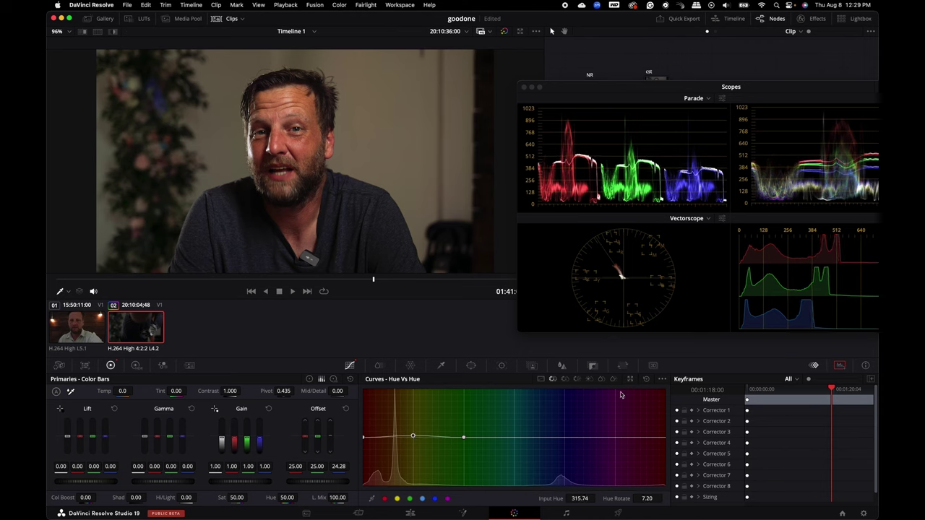
# On the Hue Vs Sat curve, lower the yellow saturation to 0.90 and the red saturation to 0.91.
pyautogui.click(566, 379)
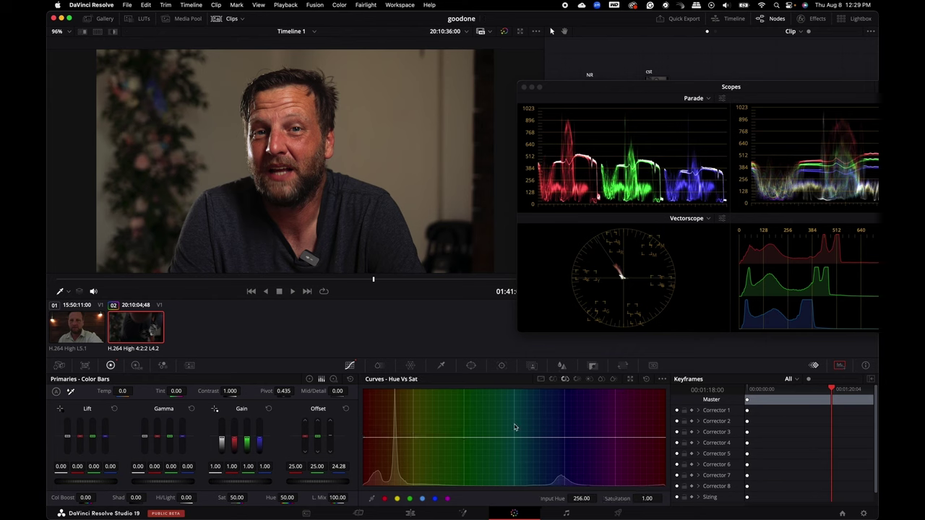
pyautogui.click(397, 498)
pyautogui.moveTo(413, 438); pyautogui.dragTo(414, 445)
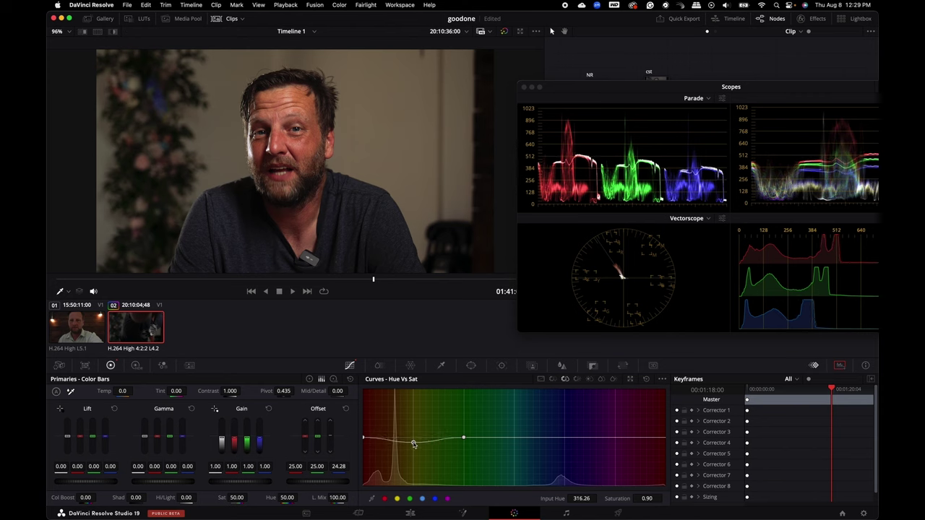
pyautogui.click(385, 499)
pyautogui.moveTo(364, 438); pyautogui.dragTo(365, 445)
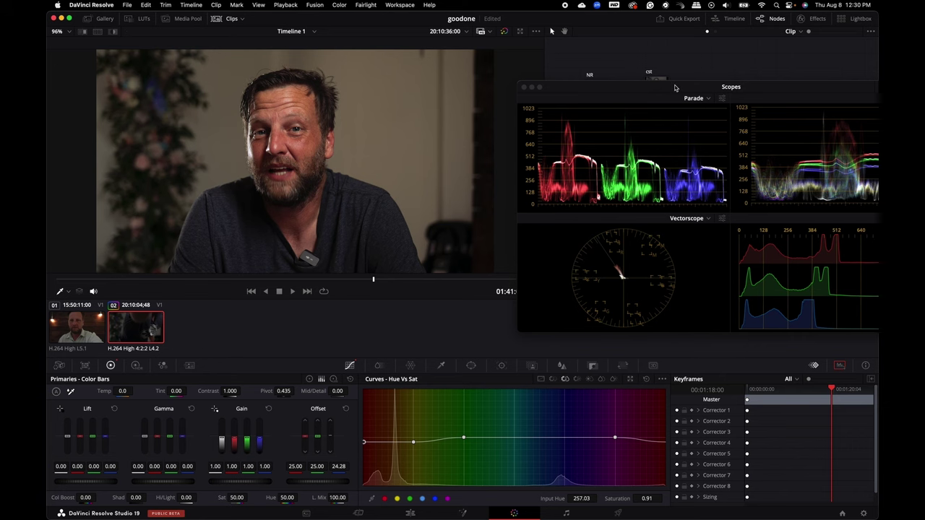
# Move the scopes off the node graph, add a serial node after look adj and place it on a new row below.
pyautogui.moveTo(676, 90); pyautogui.dragTo(682, 387)
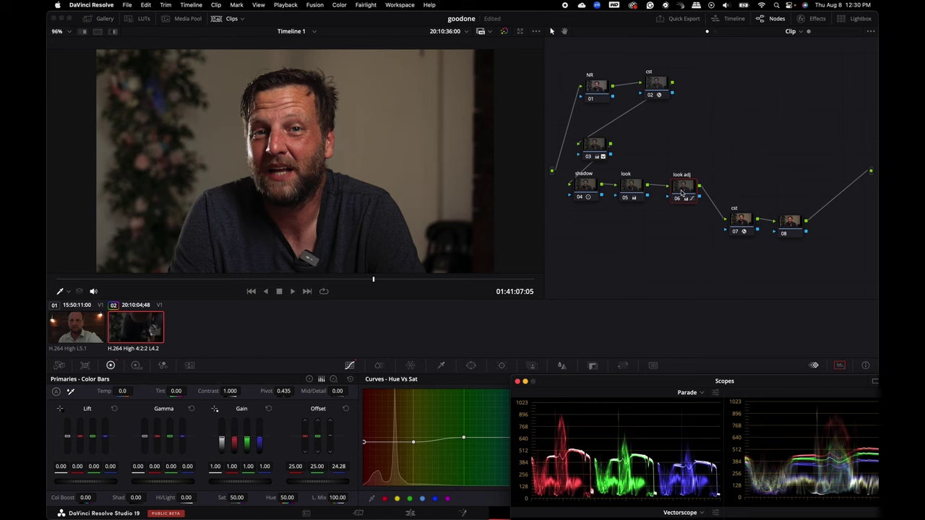
pyautogui.hotkey('alt', 's')
pyautogui.moveTo(555, 237); pyautogui.dragTo(611, 237)
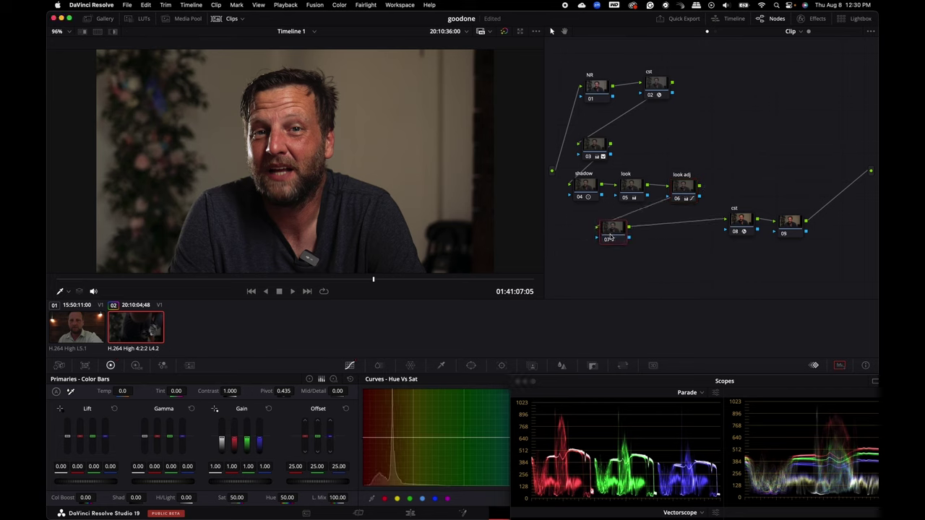
# Search the effects library for "glow" and apply the Glow effect to node 07.
pyautogui.click(817, 18)
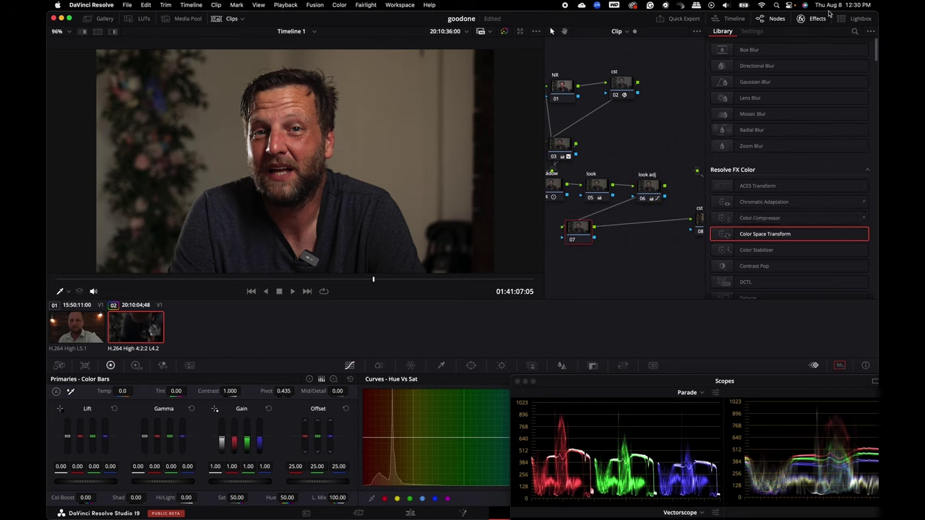
pyautogui.click(855, 31)
pyautogui.write('glow')
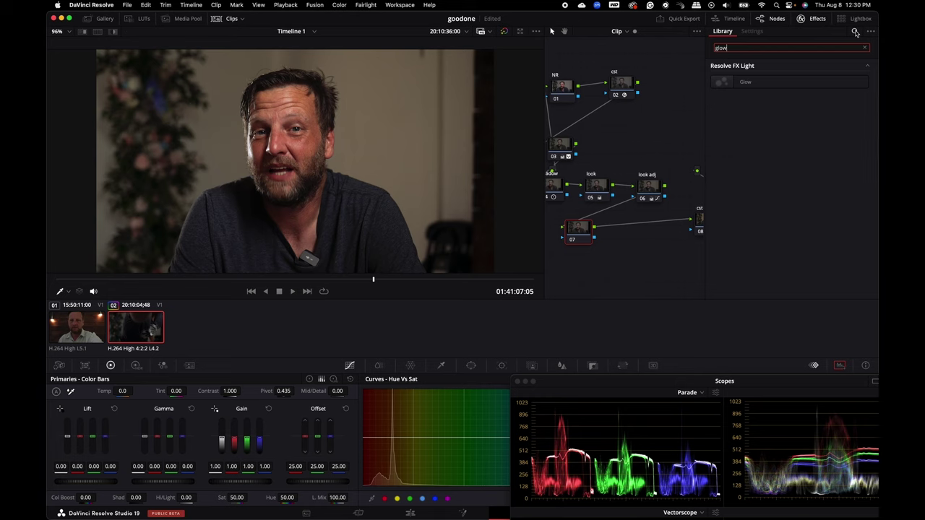
pyautogui.moveTo(777, 86); pyautogui.dragTo(582, 240)
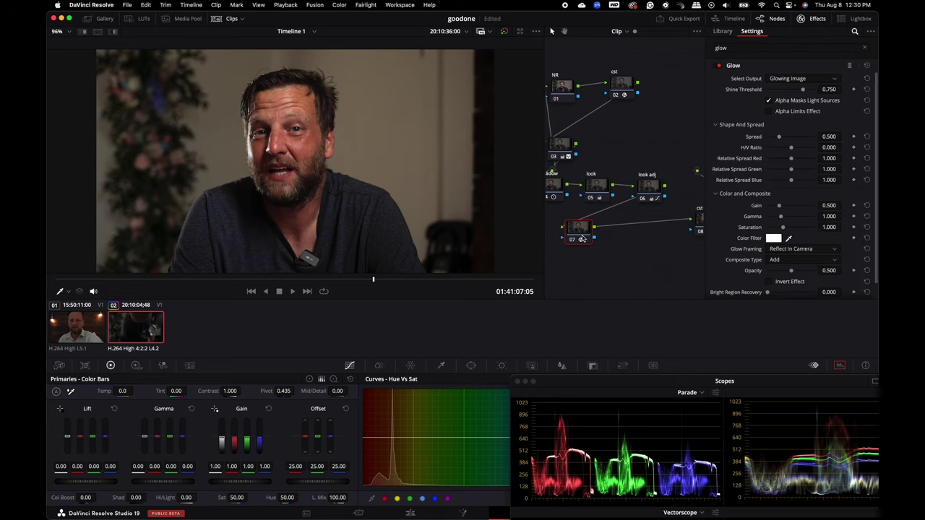
# Set the Glow effect's composite type to Softlight and its shine threshold to 0.000.
pyautogui.scroll(-2, 718, 287)
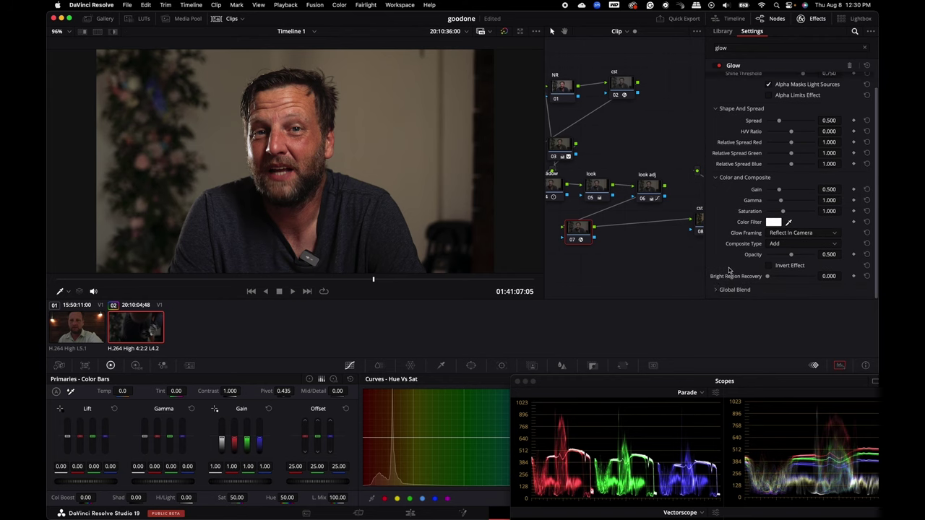
pyautogui.click(789, 246)
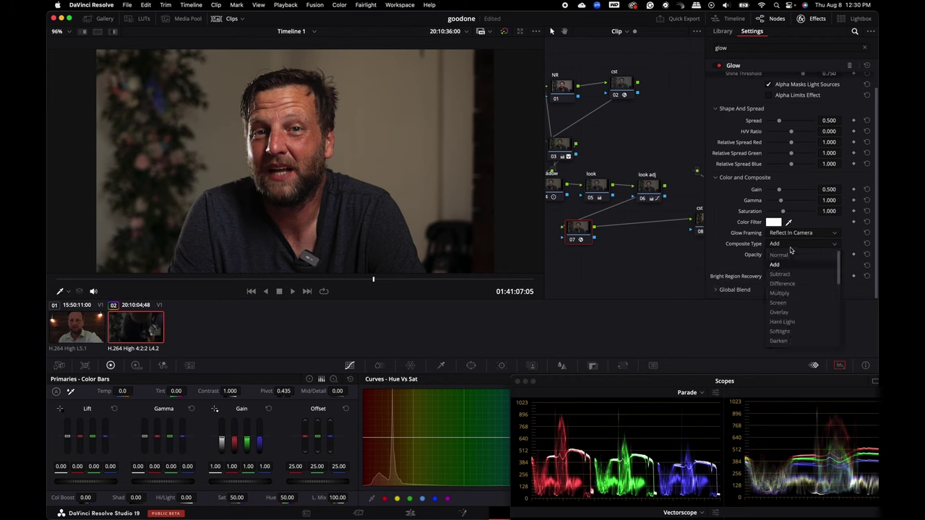
pyautogui.click(780, 331)
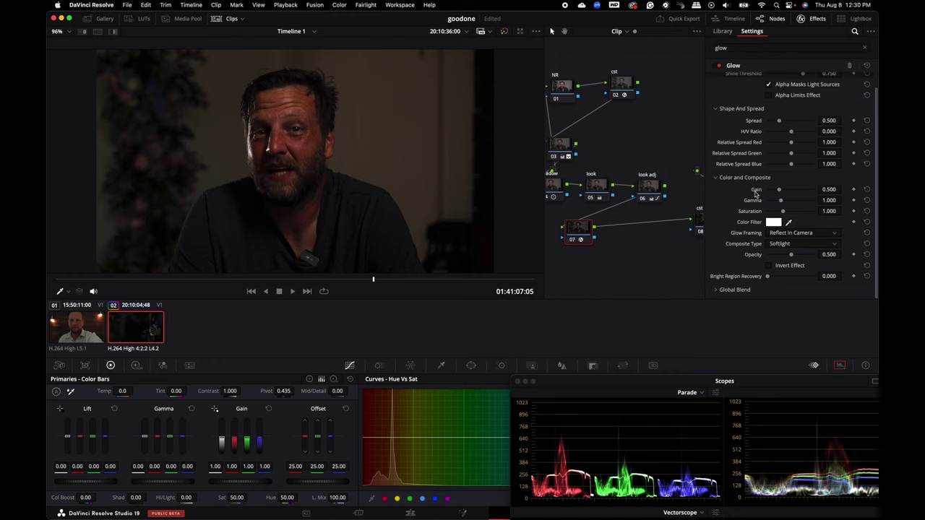
pyautogui.scroll(1, 749, 207)
pyautogui.moveTo(802, 89); pyautogui.dragTo(766, 90)
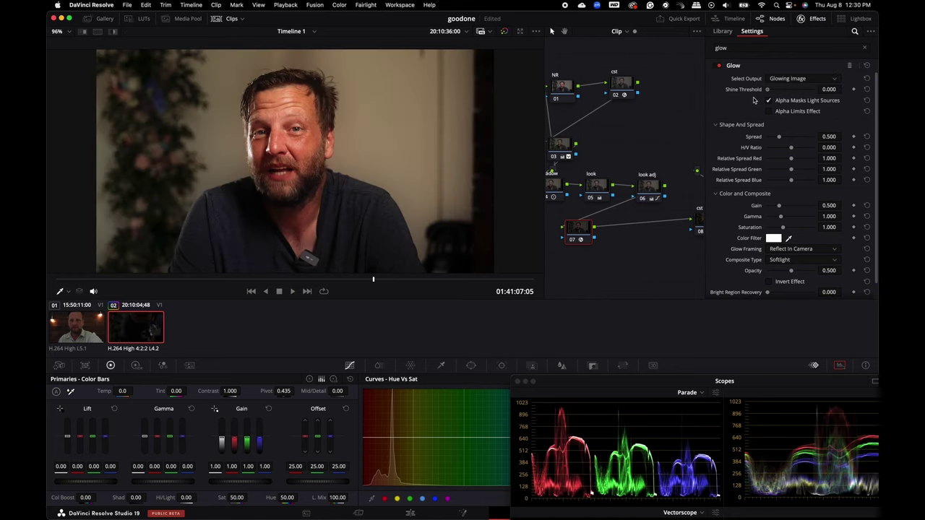
pyautogui.scroll(-1, 748, 224)
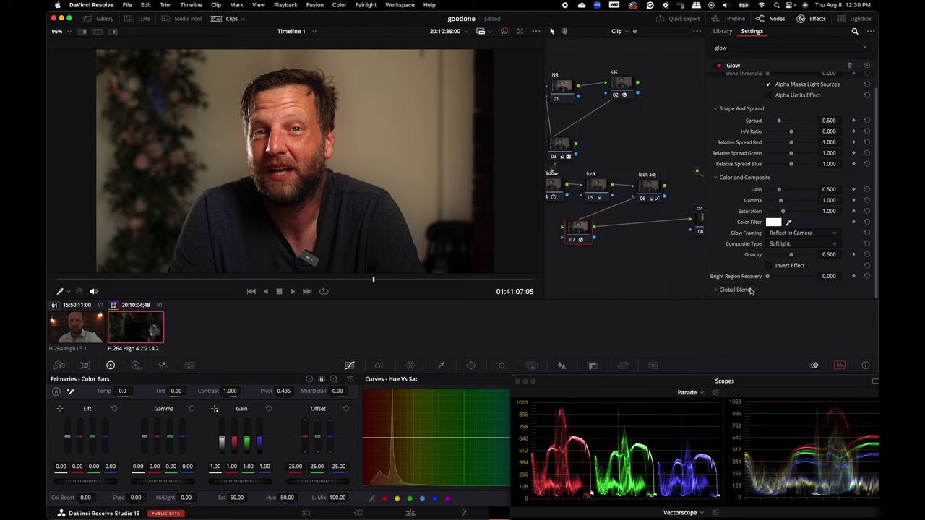
# Tint the Glow color filter a pale, warm off-white and set the effect's global blend to 0.220.
pyautogui.click(774, 222)
pyautogui.moveTo(743, 289); pyautogui.dragTo(750, 291)
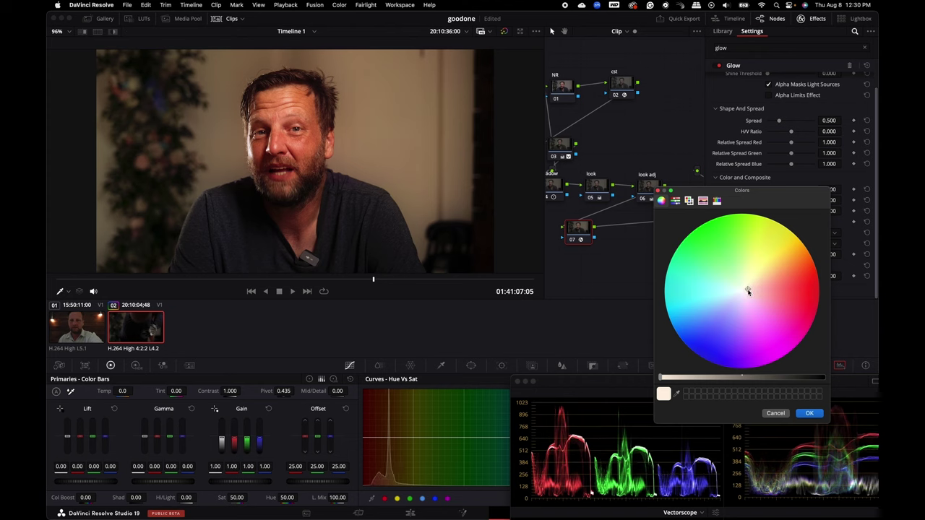
pyautogui.click(811, 414)
pyautogui.scroll(-2, 718, 289)
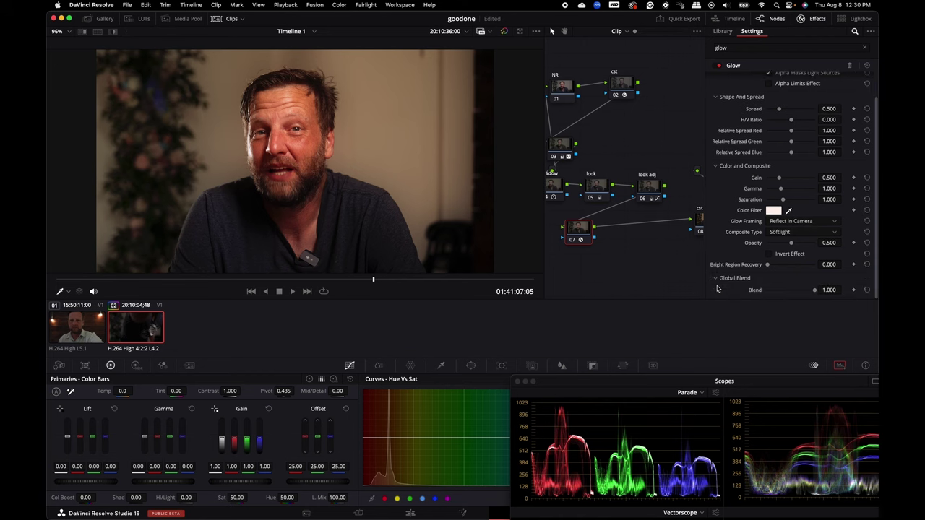
pyautogui.moveTo(772, 290); pyautogui.dragTo(778, 292)
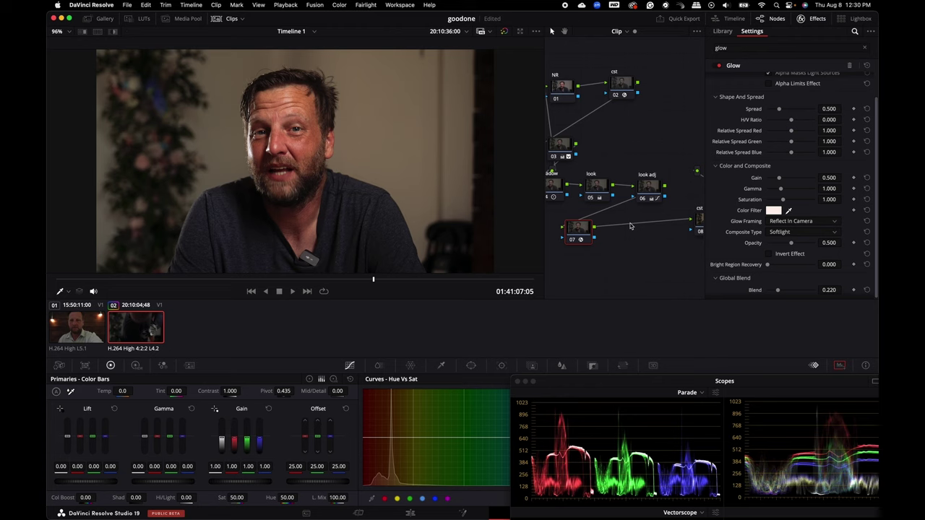
# Align the glow node 07 with the start of its row and add a serial node after it.
pyautogui.click(818, 19)
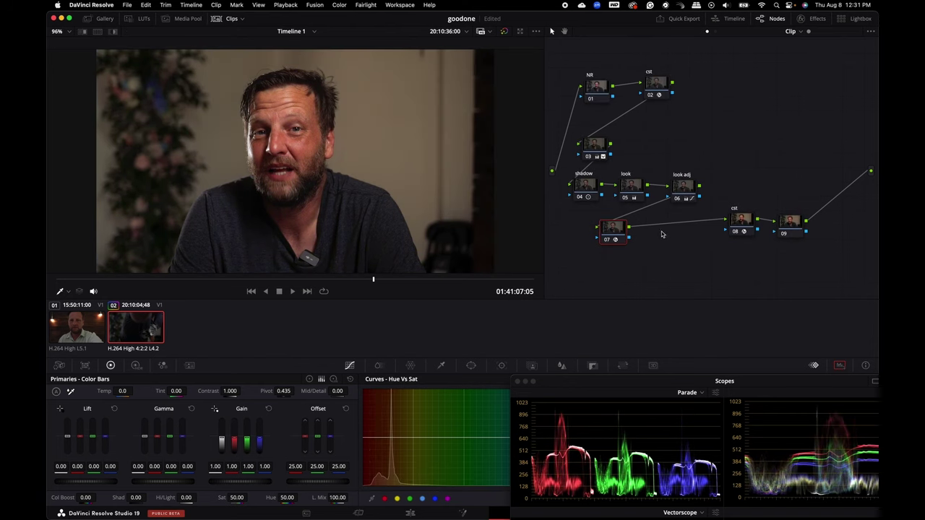
pyautogui.moveTo(619, 232); pyautogui.dragTo(597, 234)
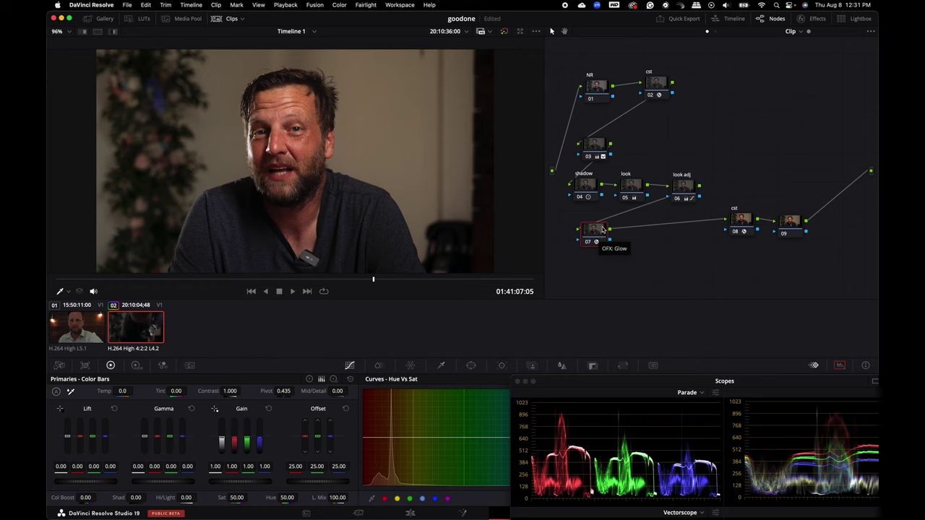
pyautogui.hotkey('alt', 's')
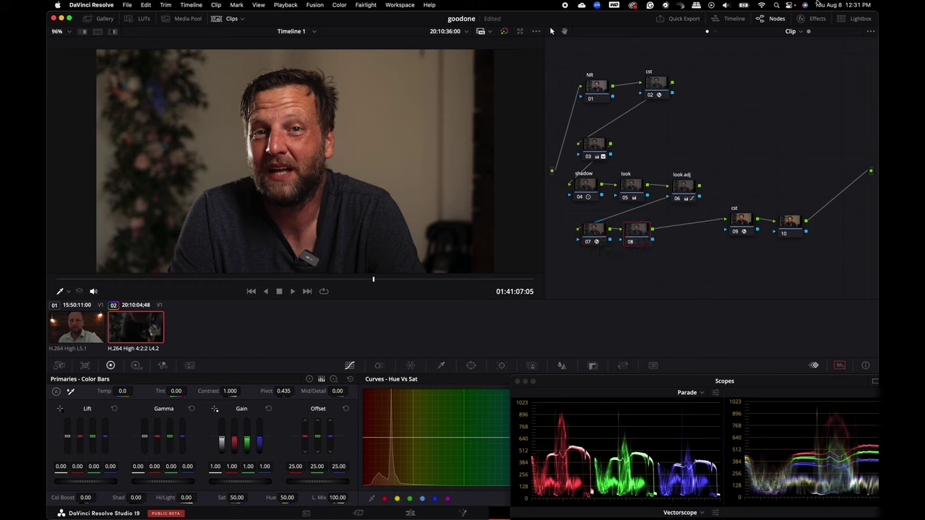
# Search the effects library for "defo" and apply Defocus Background to node 08.
pyautogui.click(817, 19)
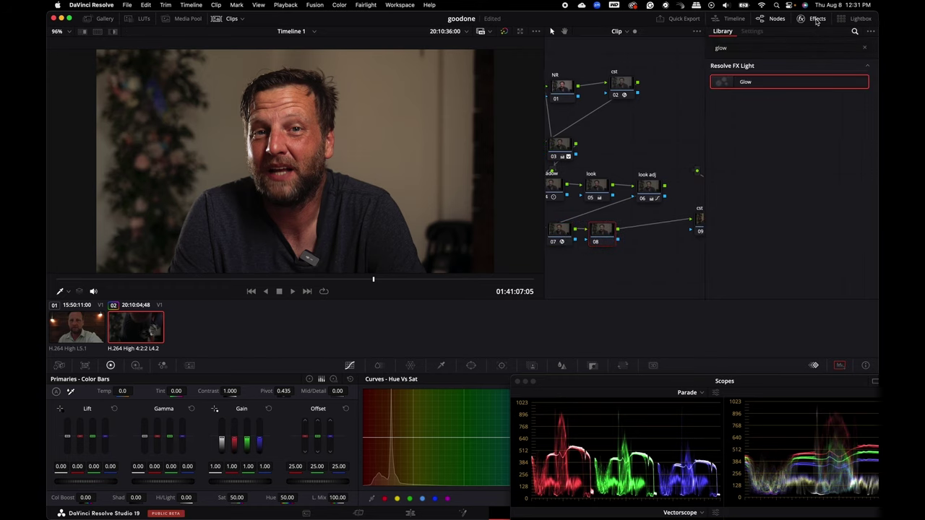
pyautogui.click(866, 49)
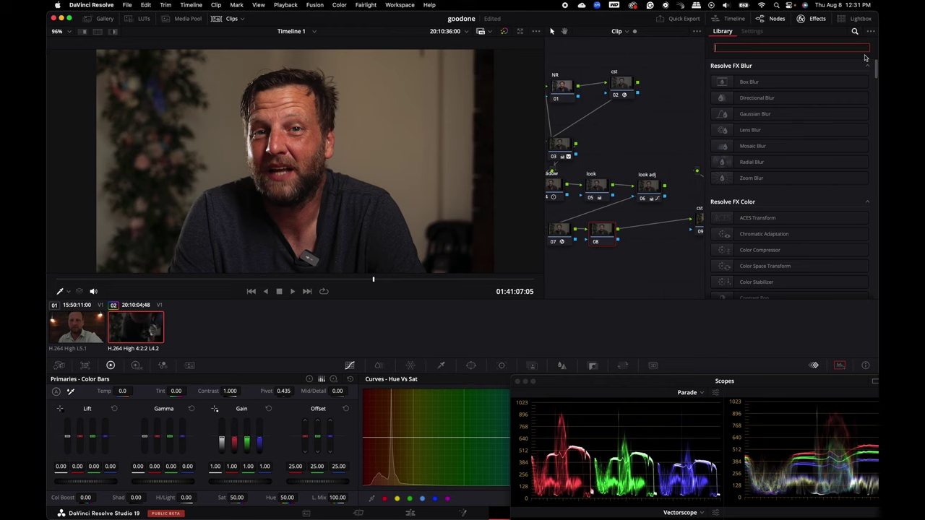
pyautogui.write('defo')
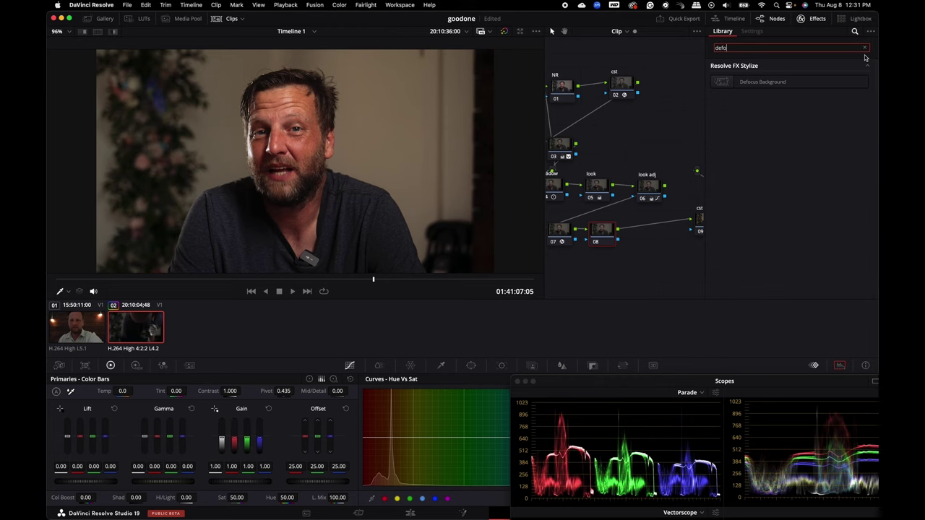
pyautogui.moveTo(795, 86); pyautogui.dragTo(605, 232)
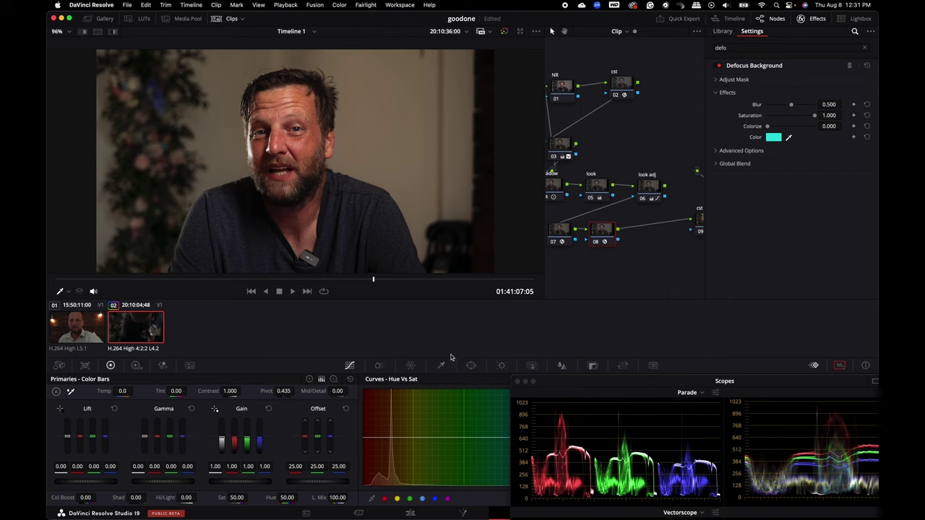
# Add a circle window to node 08, shaping it into a narrow, tilted ellipse over the man's face and neck.
pyautogui.click(470, 365)
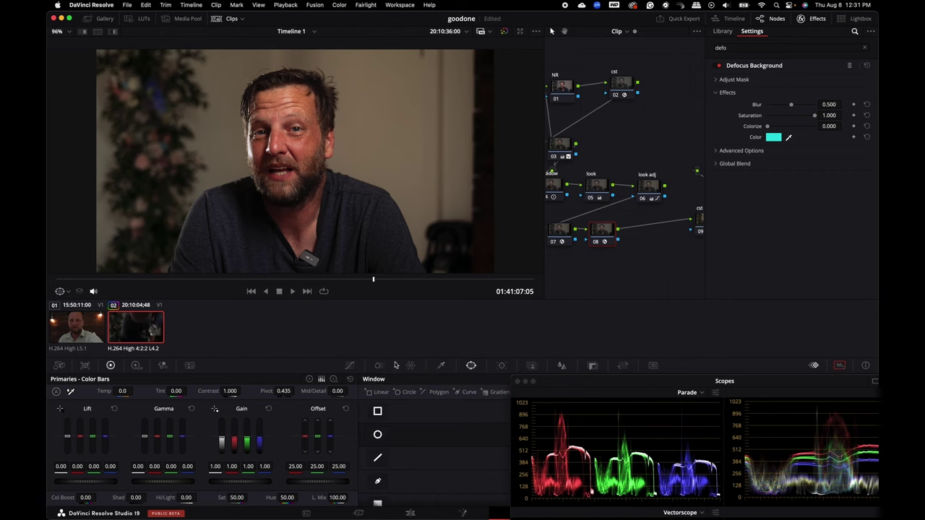
pyautogui.click(378, 435)
pyautogui.moveTo(294, 218); pyautogui.dragTo(297, 257)
pyautogui.moveTo(296, 119); pyautogui.dragTo(292, 121)
pyautogui.moveTo(355, 154); pyautogui.dragTo(289, 164)
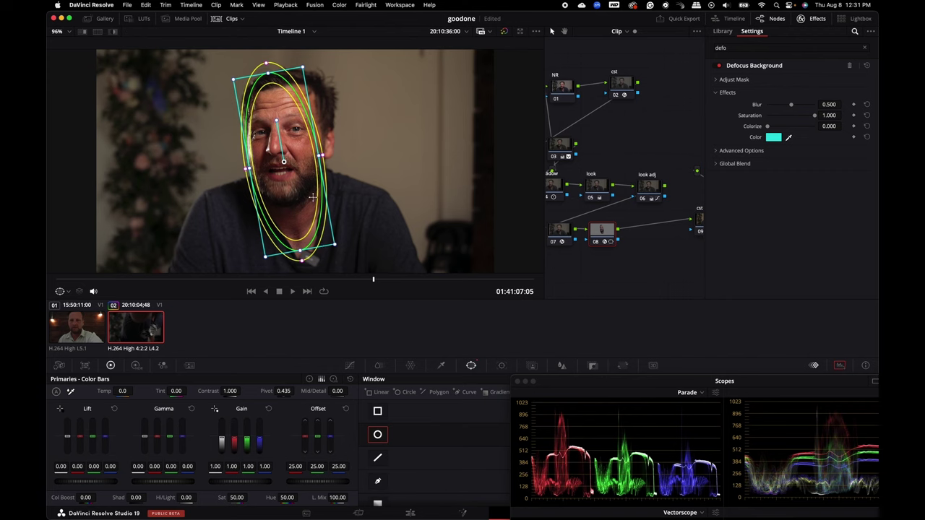
pyautogui.moveTo(278, 122); pyautogui.dragTo(272, 123)
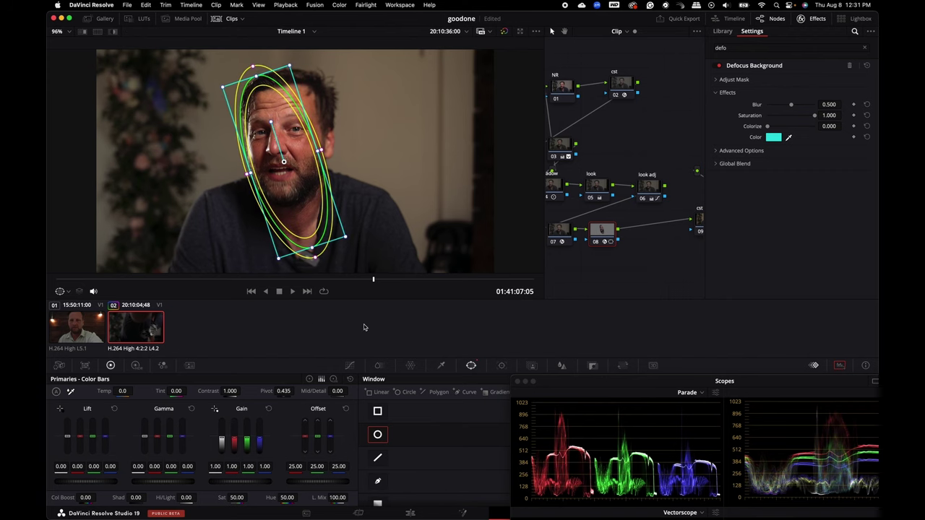
# Uncover the window settings, set the circle window's softness to 10 and move the scopes back down.
pyautogui.moveTo(655, 384); pyautogui.dragTo(720, 121)
pyautogui.click(595, 451)
pyautogui.write('10')
pyautogui.press('Return')
pyautogui.moveTo(782, 119); pyautogui.dragTo(790, 281)
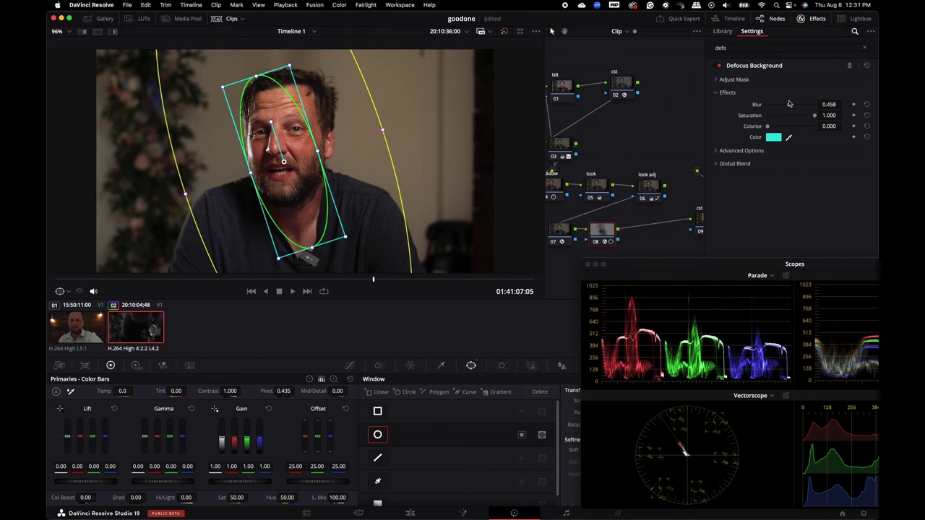
# Set Defocus Background's blur to 0.367, anamorphism to 0.960 and highlights to 0.468, keeping colorize at 0.000.
pyautogui.doubleClick(787, 104)
pyautogui.moveTo(767, 104); pyautogui.dragTo(785, 110)
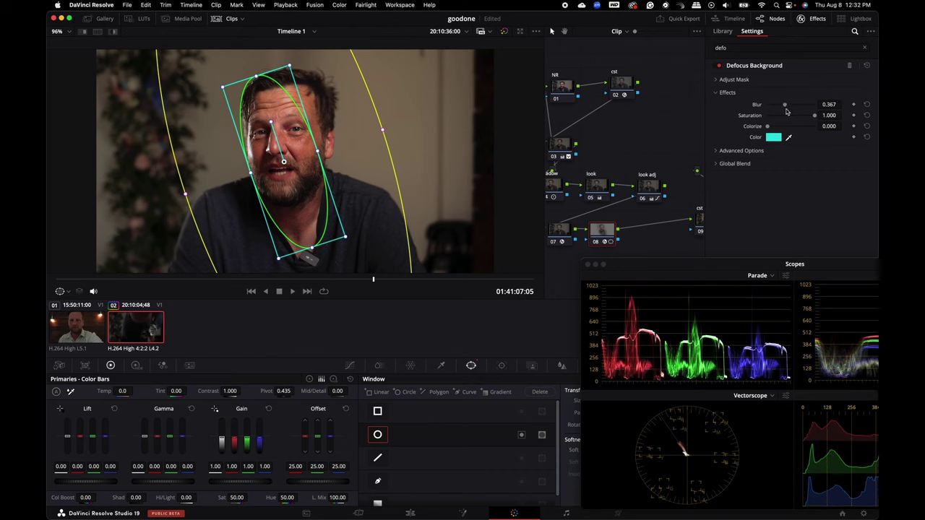
pyautogui.click(752, 150)
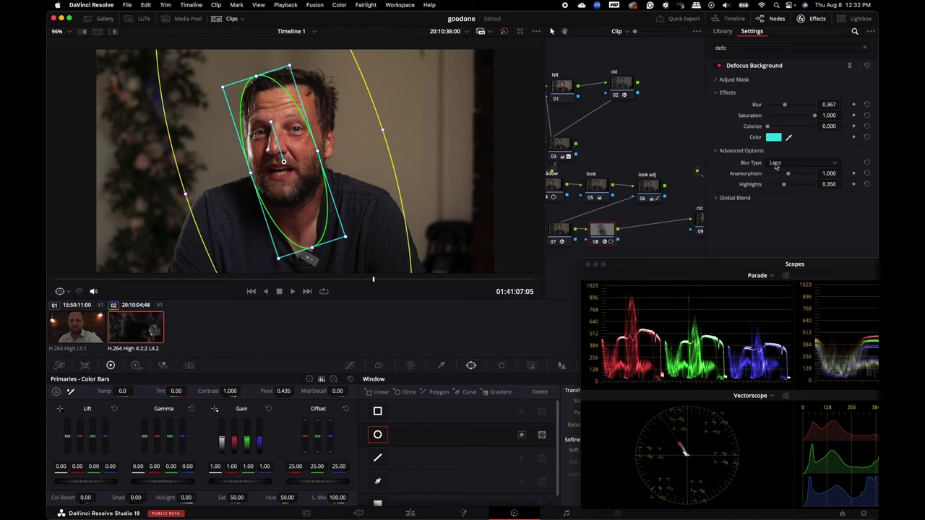
pyautogui.moveTo(790, 177)
pyautogui.mouseDown()
pyautogui.moveTo(844, 178)
pyautogui.moveTo(766, 186)
pyautogui.moveTo(843, 184)
pyautogui.moveTo(781, 190)
pyautogui.moveTo(831, 190)
pyautogui.moveTo(790, 187)
pyautogui.mouseUp()
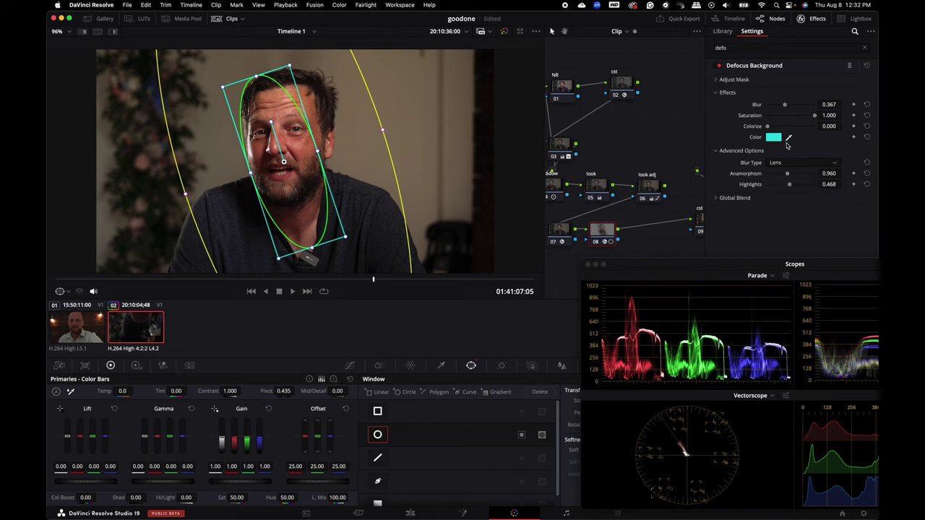
pyautogui.moveTo(768, 127); pyautogui.dragTo(750, 139)
# Toggle the Defocus Background mask preview on and off, and set the mask blur to 0.532.
pyautogui.click(716, 79)
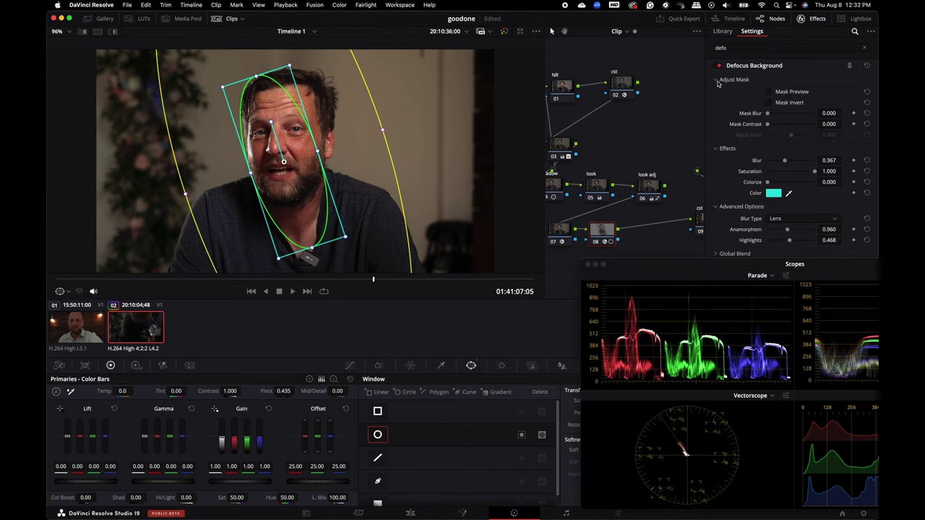
pyautogui.click(770, 92)
pyautogui.click(770, 92)
pyautogui.click(770, 113)
pyautogui.moveTo(769, 114); pyautogui.dragTo(793, 117)
pyautogui.scroll(5, 317, 110)
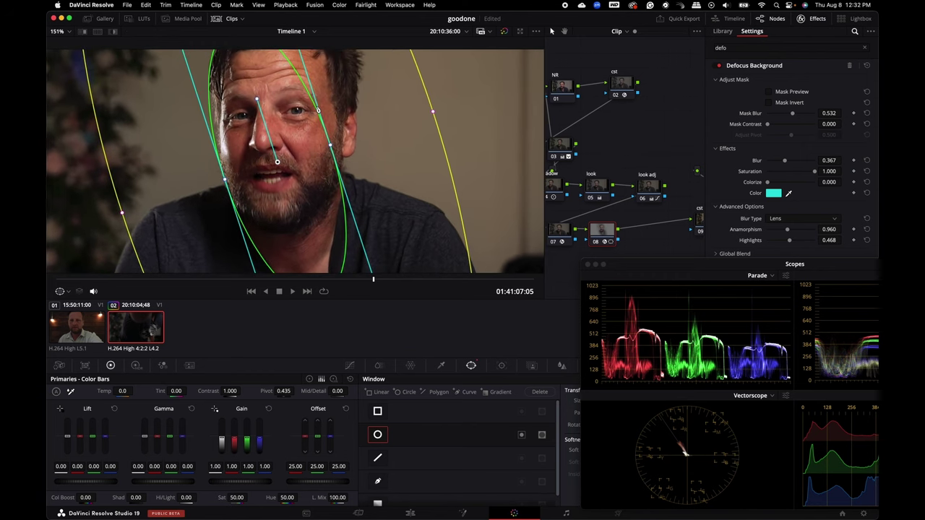
# Inspect the face up close, hide the effects panel, then place the second cst node and final node closer to node 08, labelling the final node global.
pyautogui.scroll(4, 317, 109)
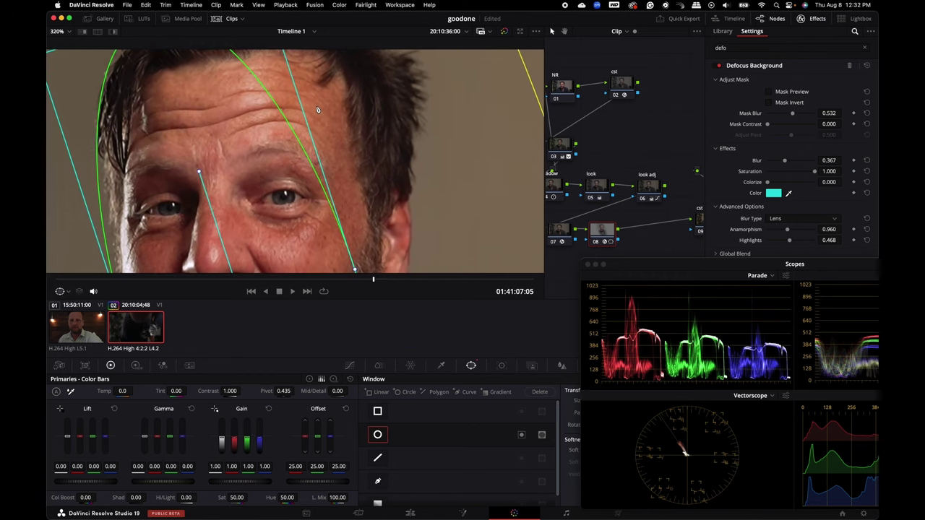
pyautogui.scroll(-3, 334, 118)
pyautogui.scroll(-6, 323, 136)
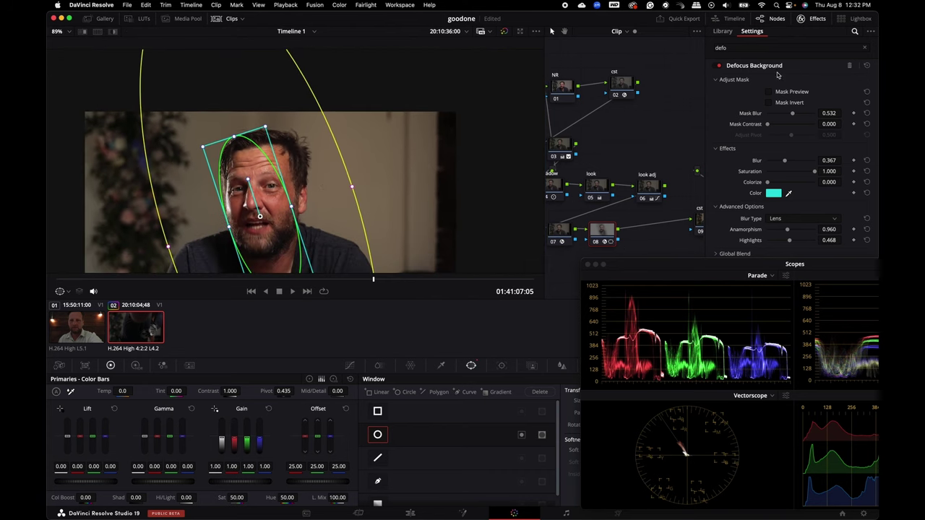
pyautogui.click(813, 18)
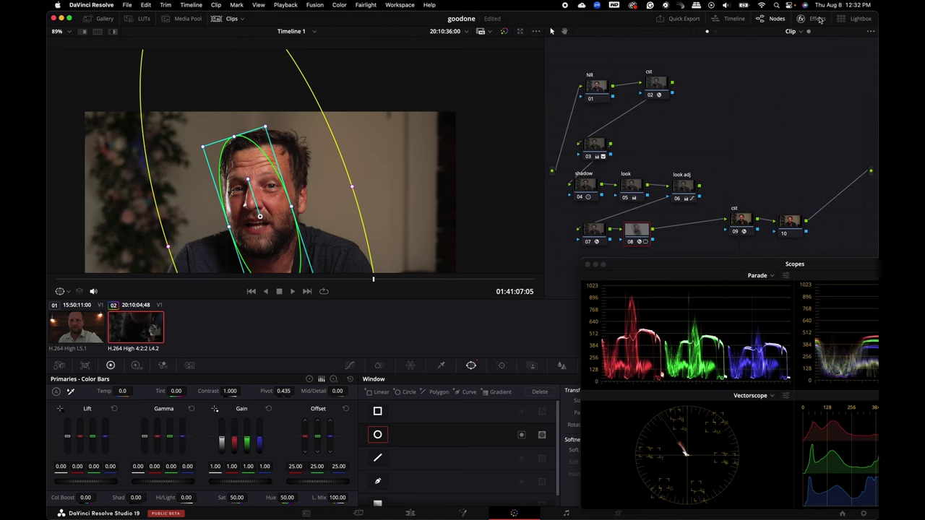
pyautogui.moveTo(741, 222); pyautogui.dragTo(710, 231)
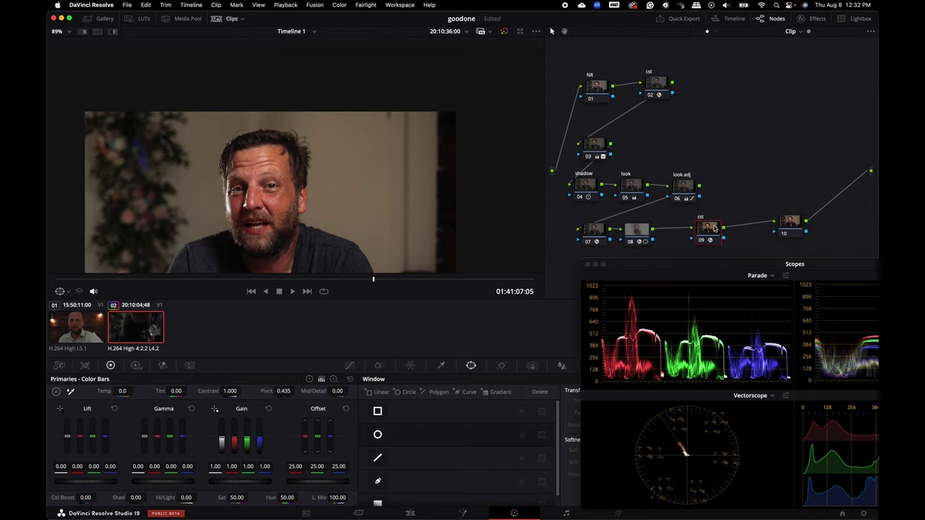
pyautogui.moveTo(796, 224); pyautogui.dragTo(771, 233)
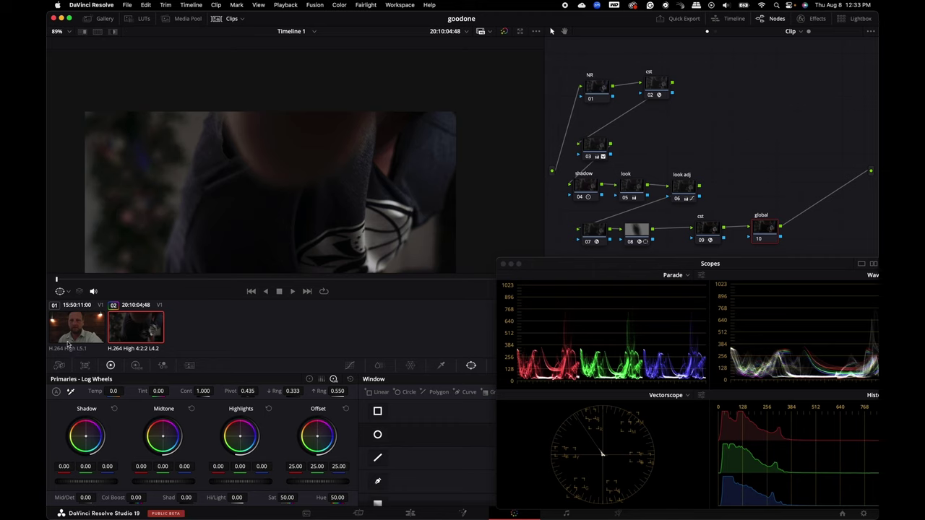
# Add both timeline clips into a new group.
pyautogui.click(72, 337)
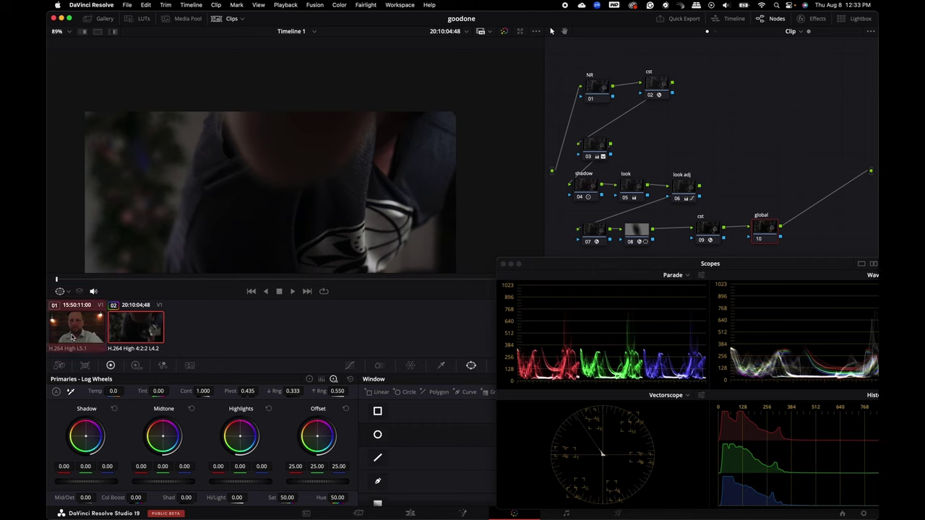
pyautogui.rightClick(72, 336)
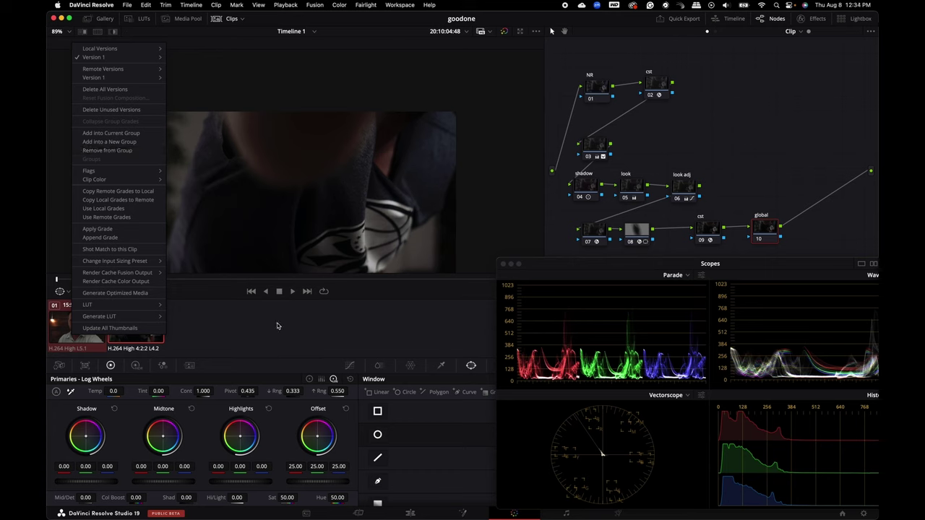
pyautogui.click(128, 142)
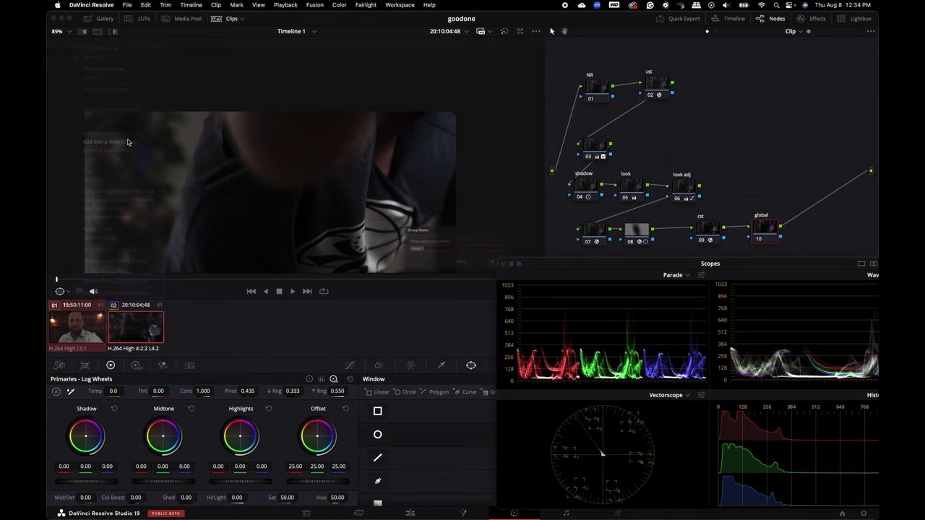
pyautogui.click(519, 272)
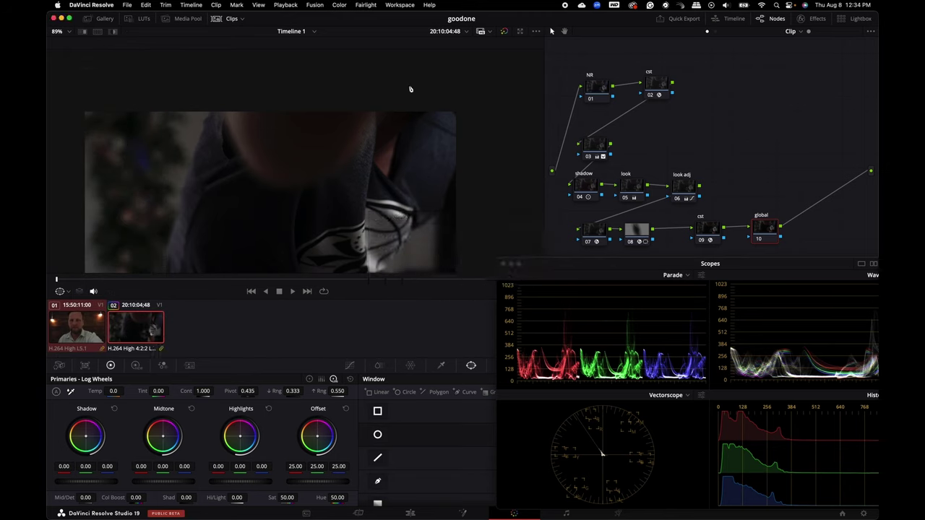
# Examine the group-level, clip-level and timeline-level node graphs, marking the second clip's nodes in the Clip graph.
pyautogui.click(698, 32)
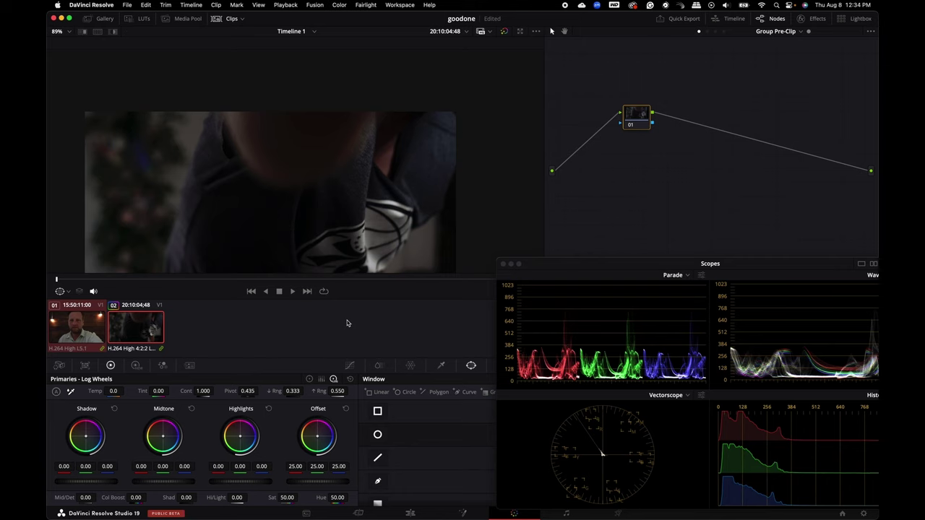
pyautogui.click(716, 32)
pyautogui.click(707, 32)
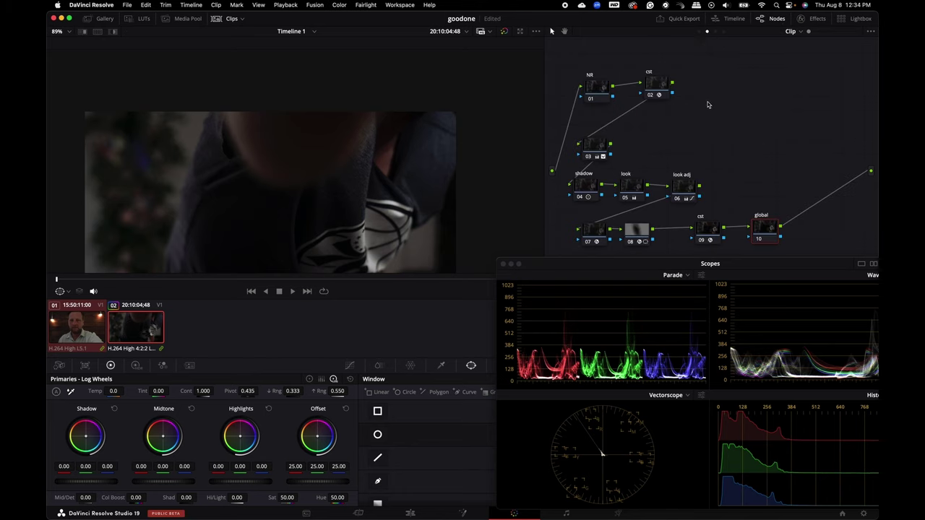
pyautogui.moveTo(784, 65); pyautogui.dragTo(563, 241)
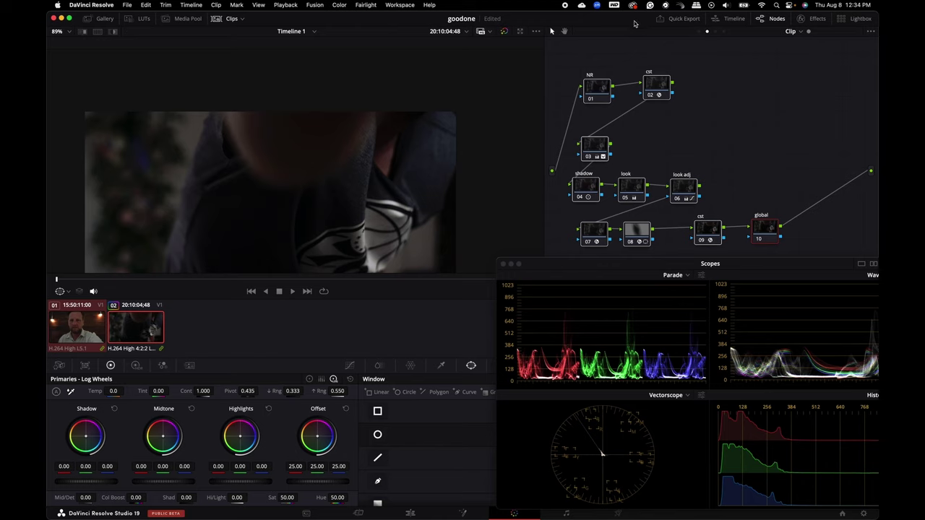
pyautogui.click(724, 32)
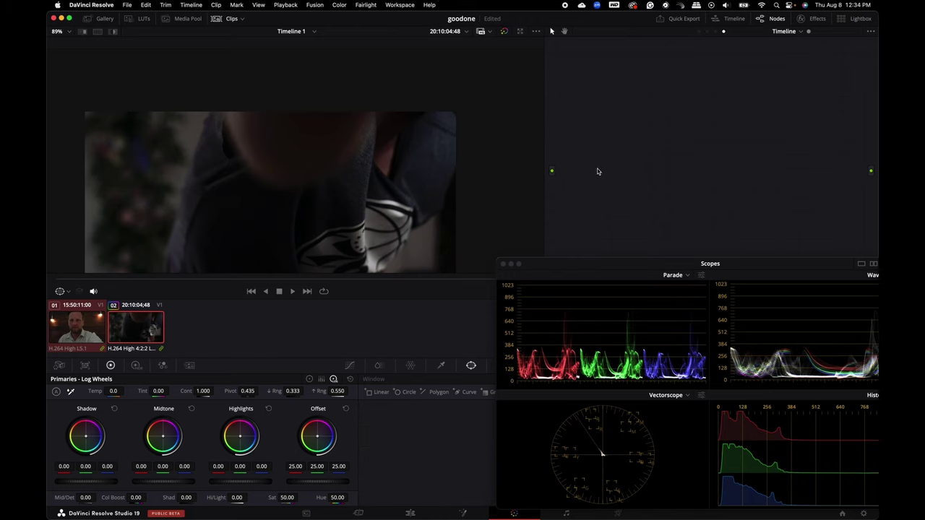
# Compare both clips at the Timeline node level and return to the second clip's own node graph.
pyautogui.rightClick(135, 337)
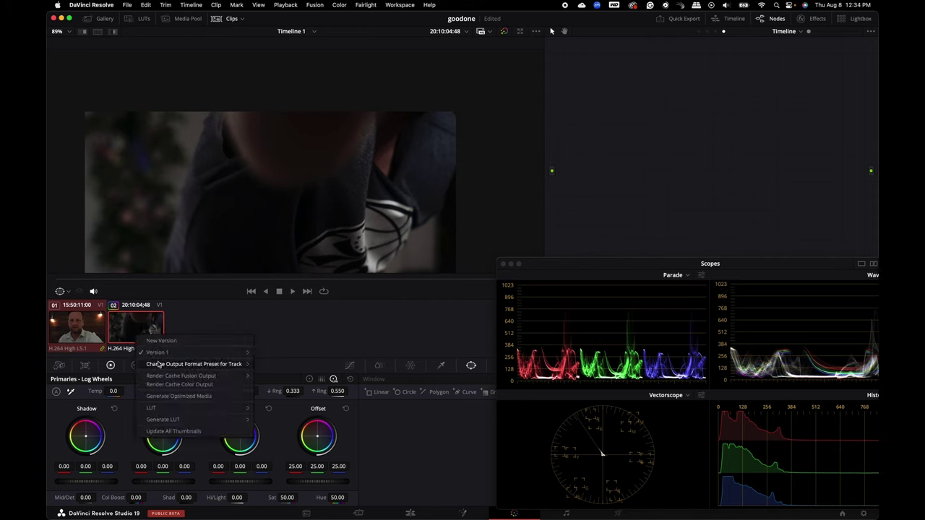
pyautogui.click(94, 318)
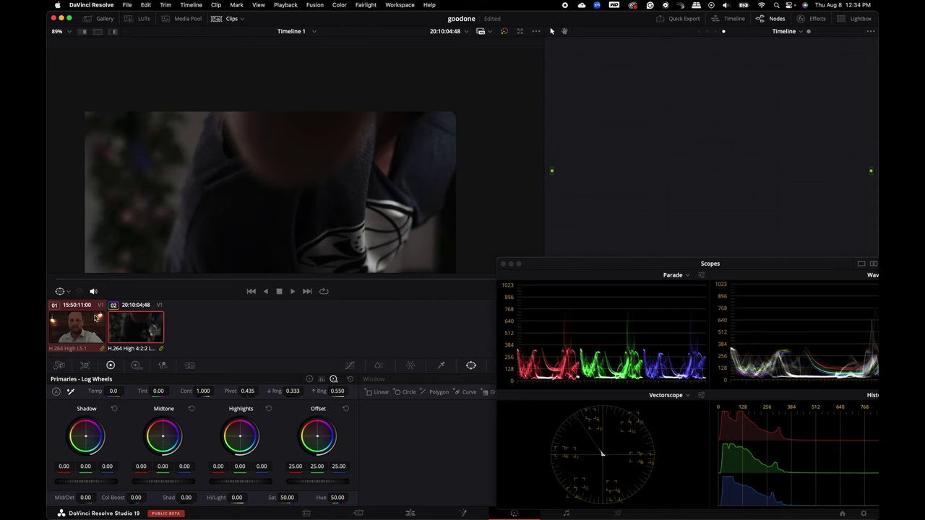
pyautogui.click(93, 326)
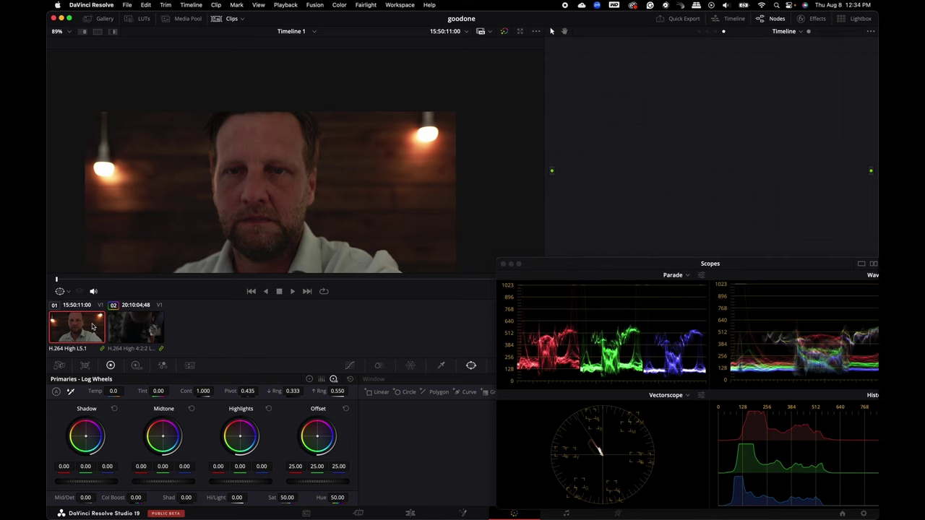
pyautogui.click(128, 327)
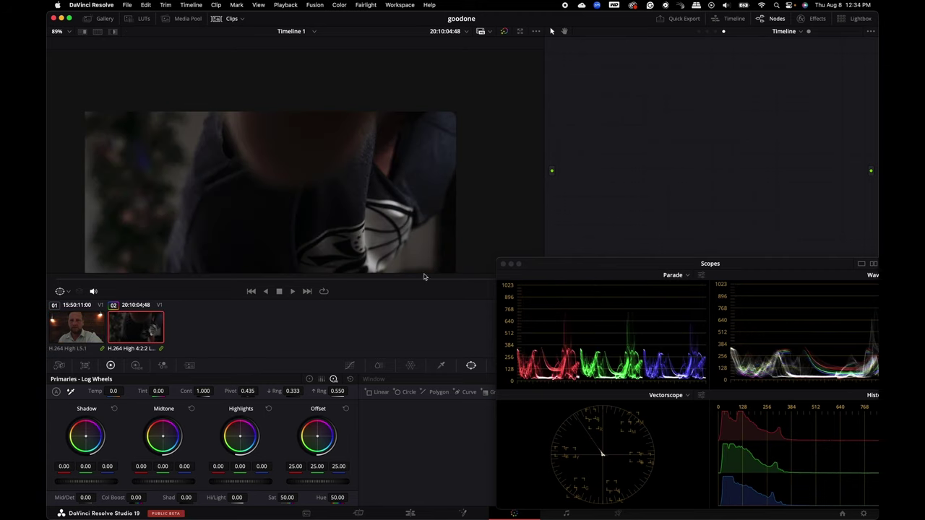
pyautogui.click(707, 32)
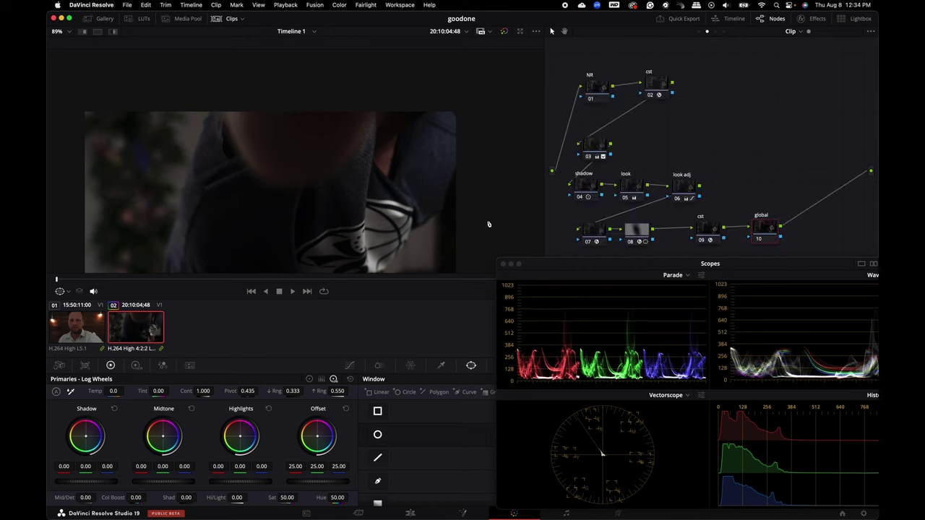
# Remove both clips from their group.
pyautogui.click(65, 325)
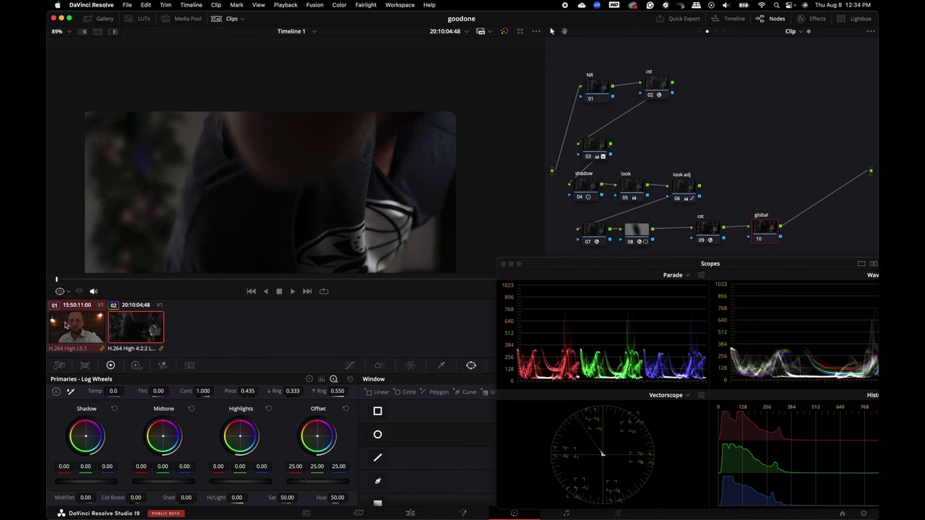
pyautogui.rightClick(84, 317)
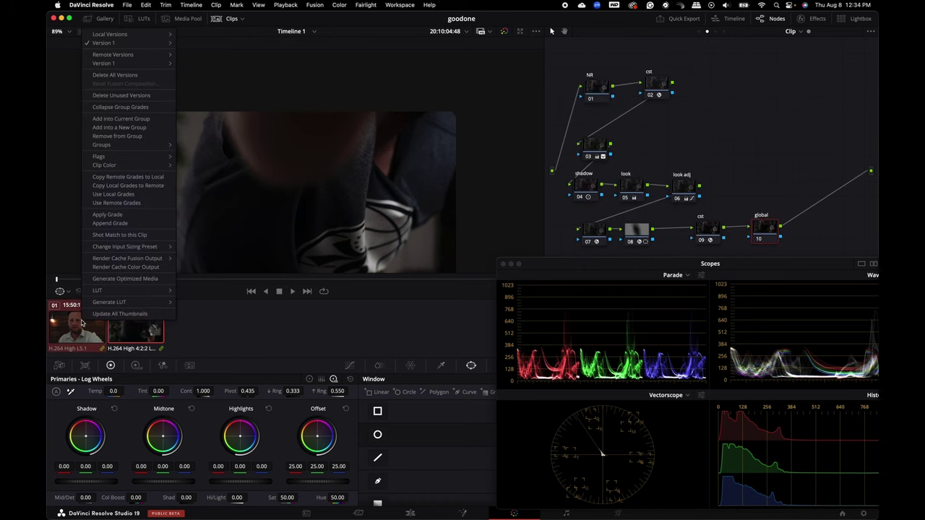
pyautogui.click(147, 138)
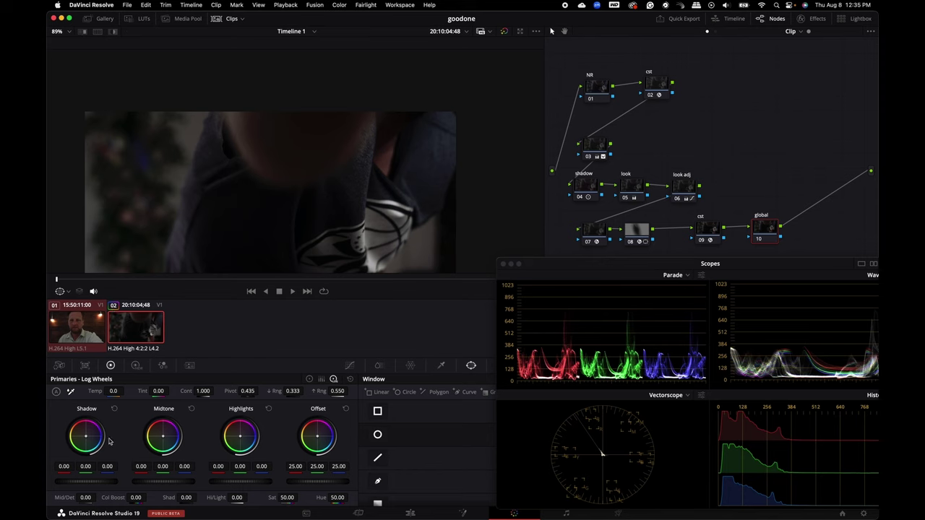
pyautogui.rightClick(125, 336)
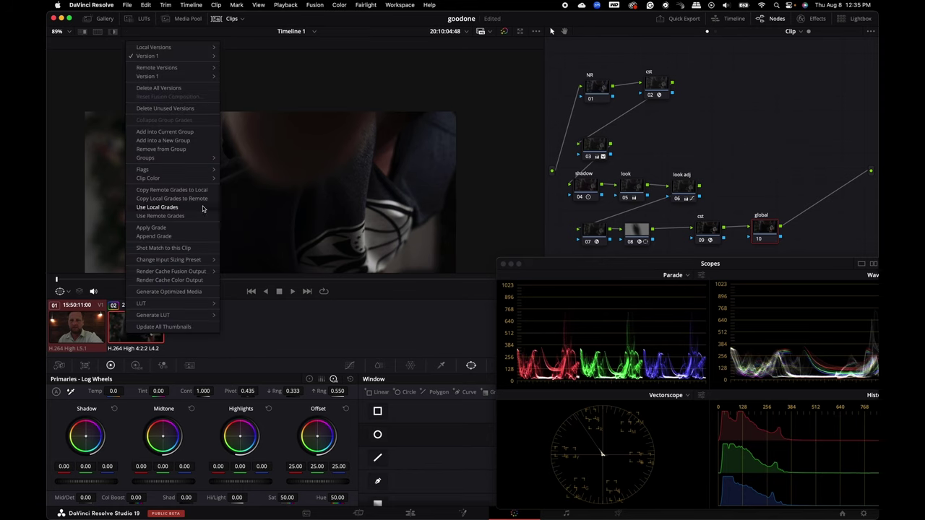
pyautogui.click(105, 343)
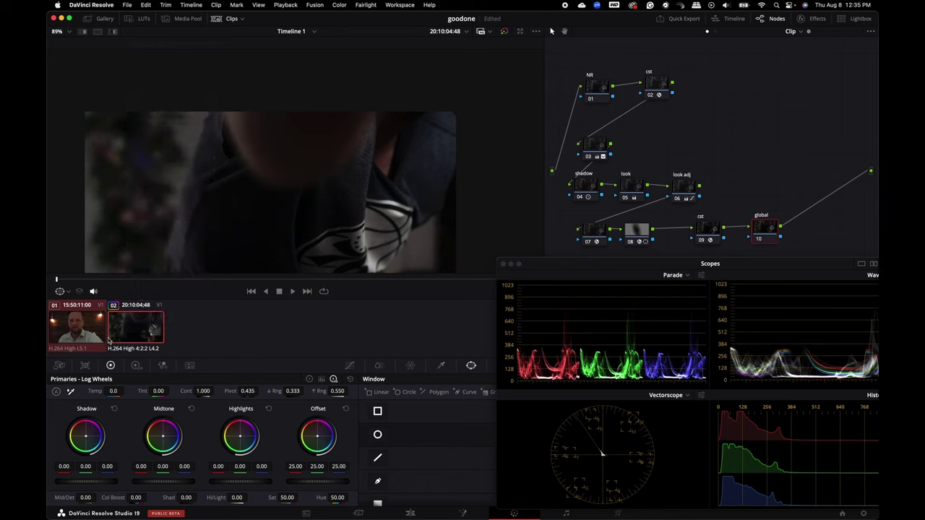
# Switch the second clip to remote grades and back to its local grades.
pyautogui.rightClick(148, 334)
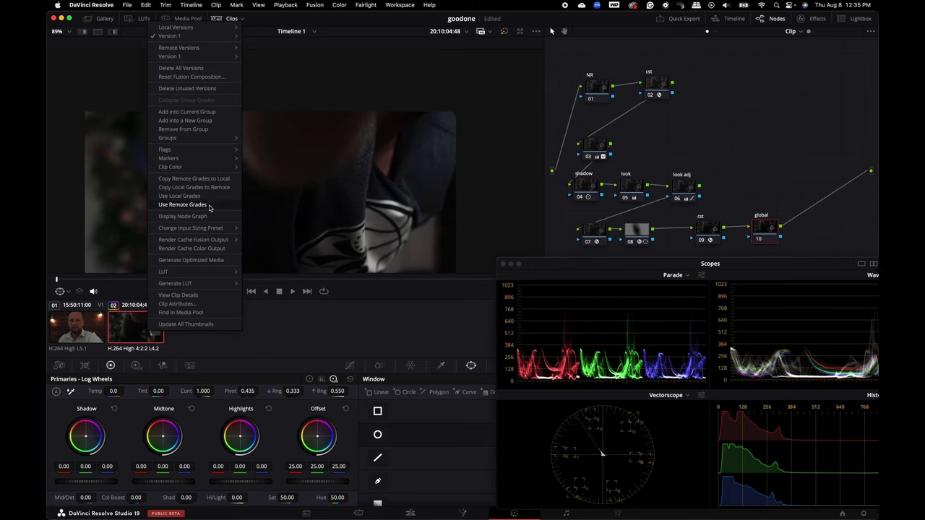
pyautogui.click(209, 205)
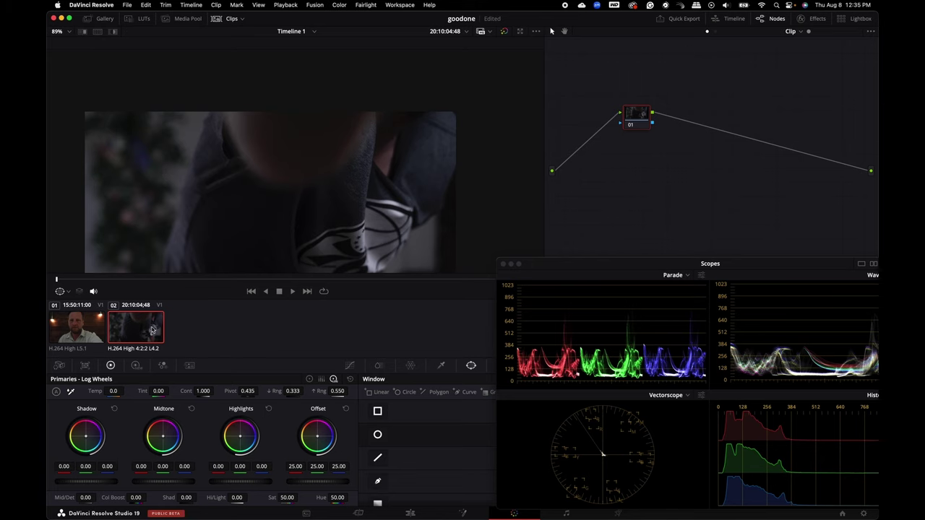
pyautogui.rightClick(153, 331)
pyautogui.click(191, 108)
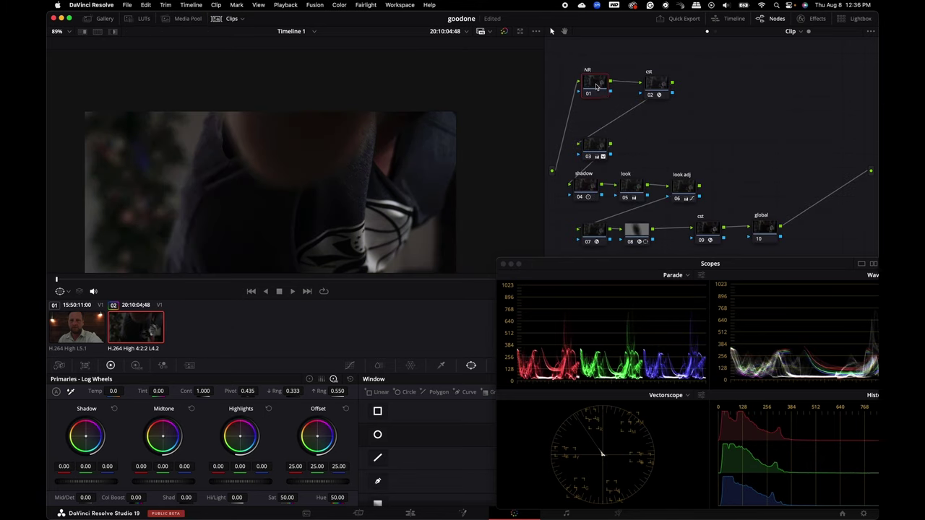
# Denoise the NR node with temporal frames 3, Better motion estimation, temporal luma and chroma thresholds 10.8, and spatial chroma threshold 14.0.
pyautogui.click(190, 367)
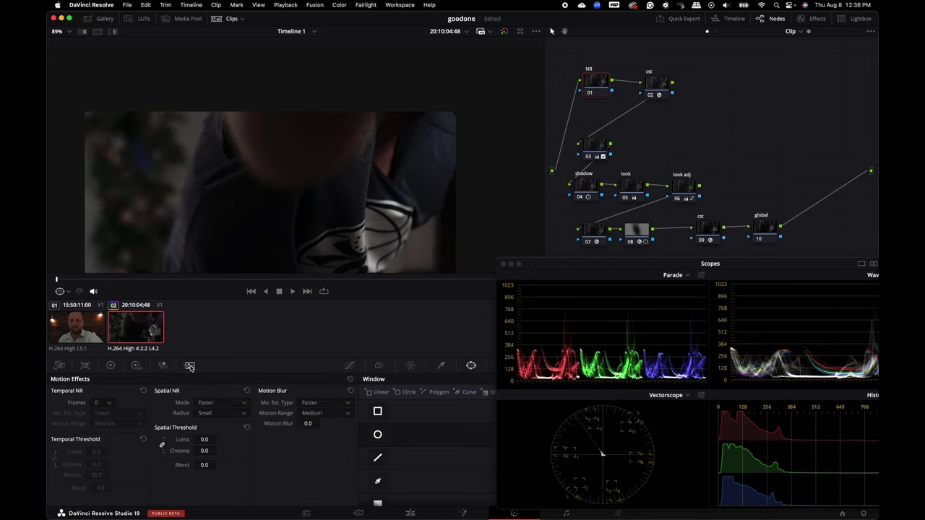
pyautogui.click(109, 403)
pyautogui.click(99, 444)
pyautogui.click(116, 415)
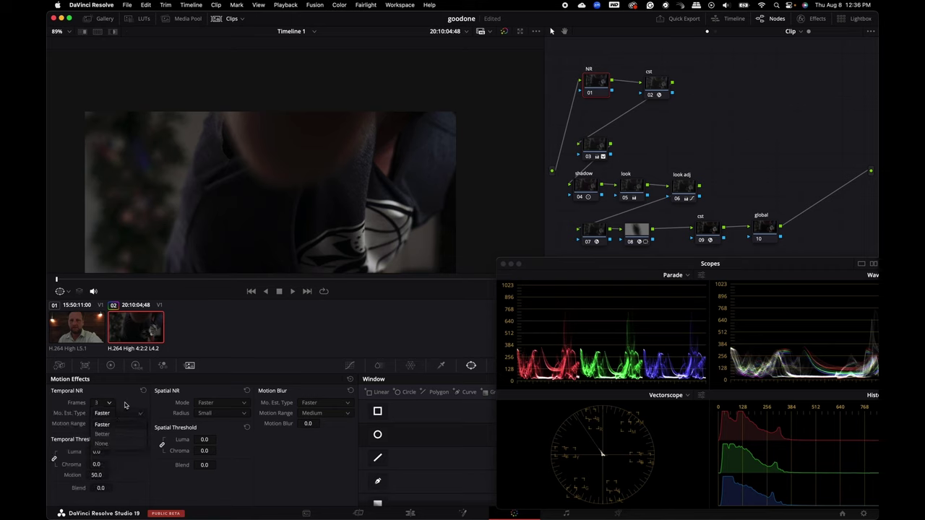
pyautogui.click(102, 433)
pyautogui.moveTo(111, 451); pyautogui.dragTo(113, 451)
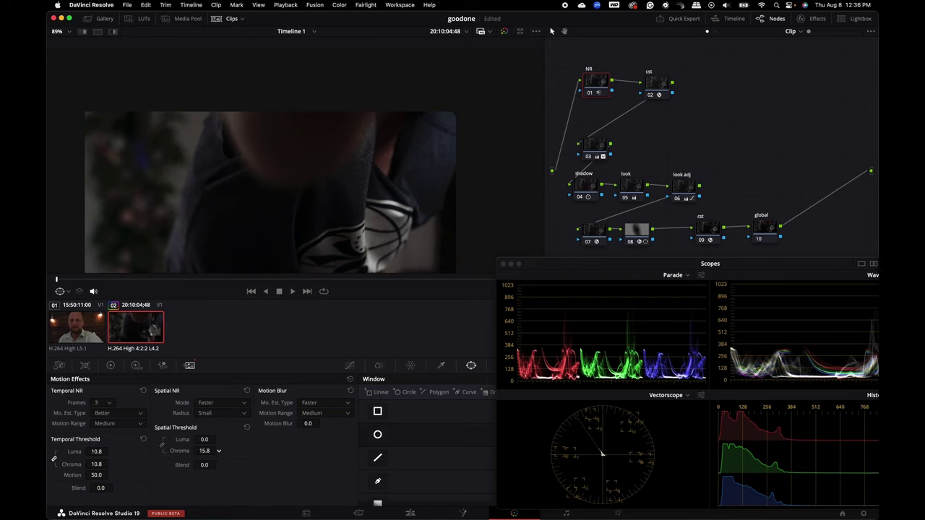
pyautogui.moveTo(218, 451); pyautogui.dragTo(258, 420)
pyautogui.moveTo(600, 90)
pyautogui.mouseDown()
pyautogui.moveTo(608, 83)
pyautogui.moveTo(586, 67)
pyautogui.moveTo(603, 78)
pyautogui.moveTo(613, 73)
pyautogui.moveTo(595, 76)
pyautogui.moveTo(589, 58)
pyautogui.moveTo(591, 76)
pyautogui.mouseUp()
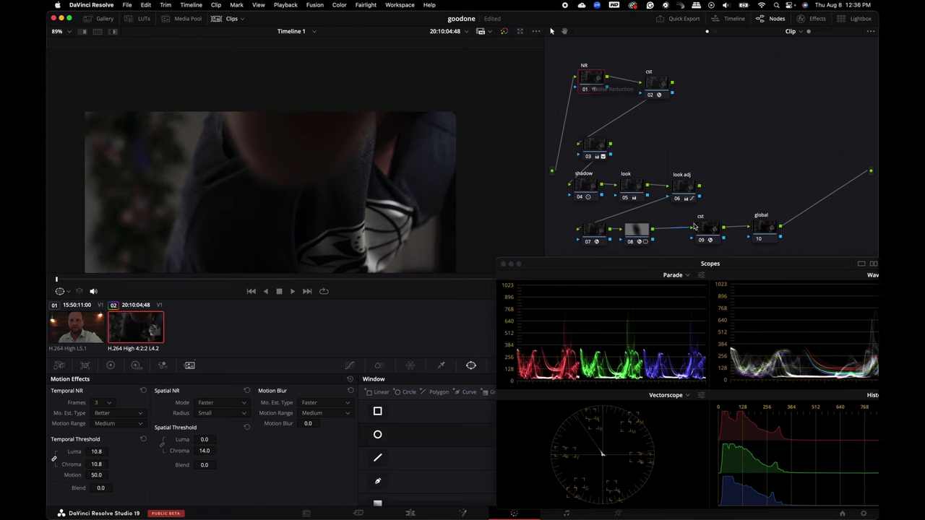
# Make room before the second cst node and add a serial node after node 08.
pyautogui.moveTo(716, 233); pyautogui.dragTo(735, 235)
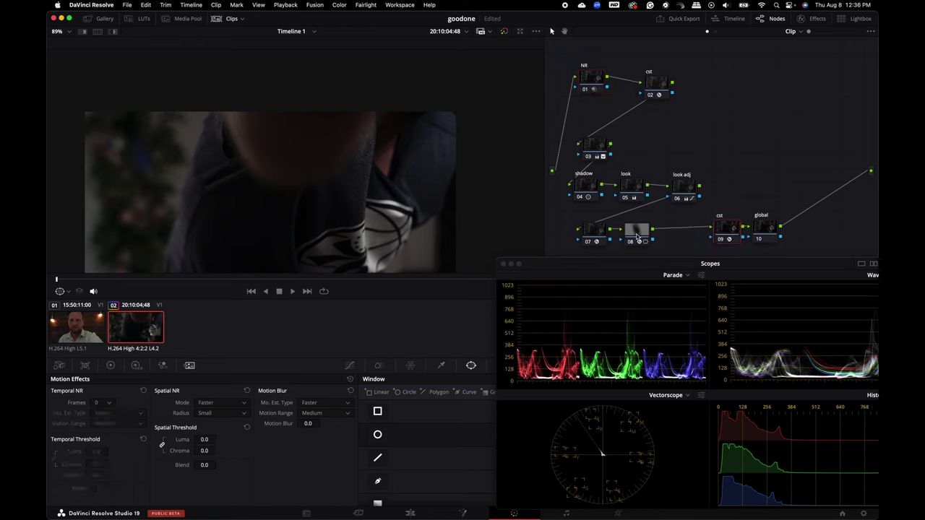
pyautogui.click(638, 239)
pyautogui.hotkey('alt', 's')
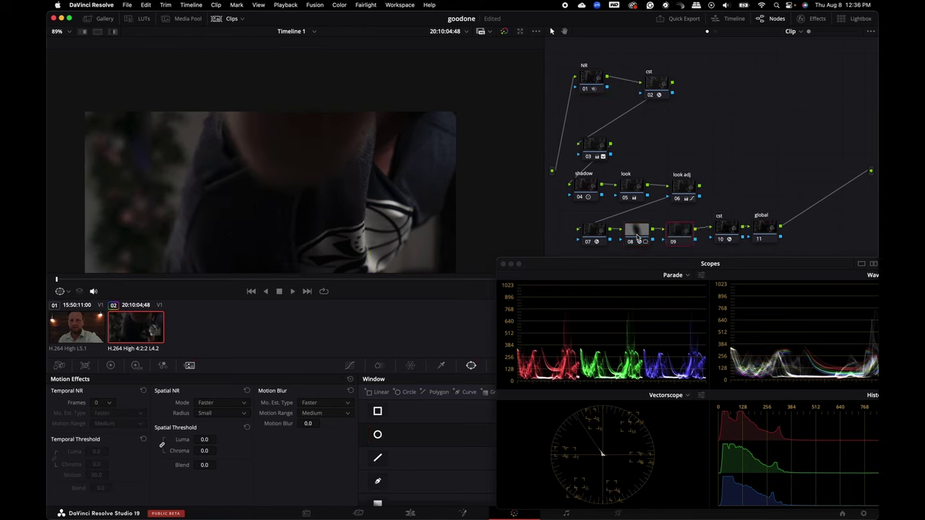
# Move the scopes down, set node 09's blur radius to 0.47 for sharpening, and toggle the node to compare.
pyautogui.moveTo(592, 265); pyautogui.dragTo(650, 430)
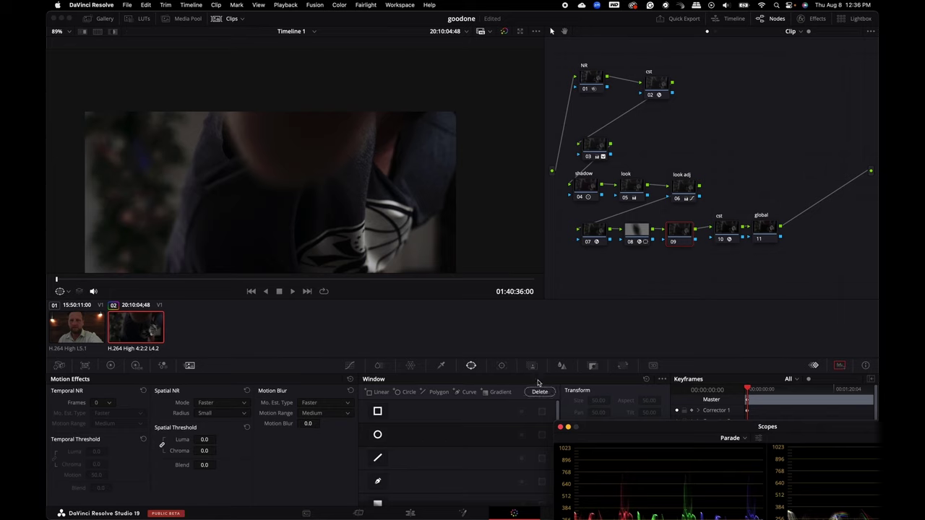
pyautogui.click(561, 365)
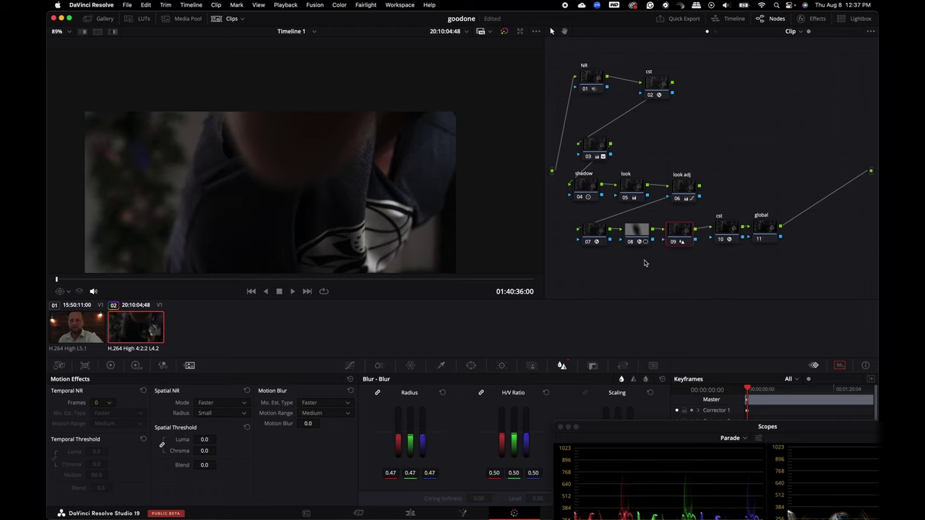
pyautogui.hotkey('ctrl', 'd')
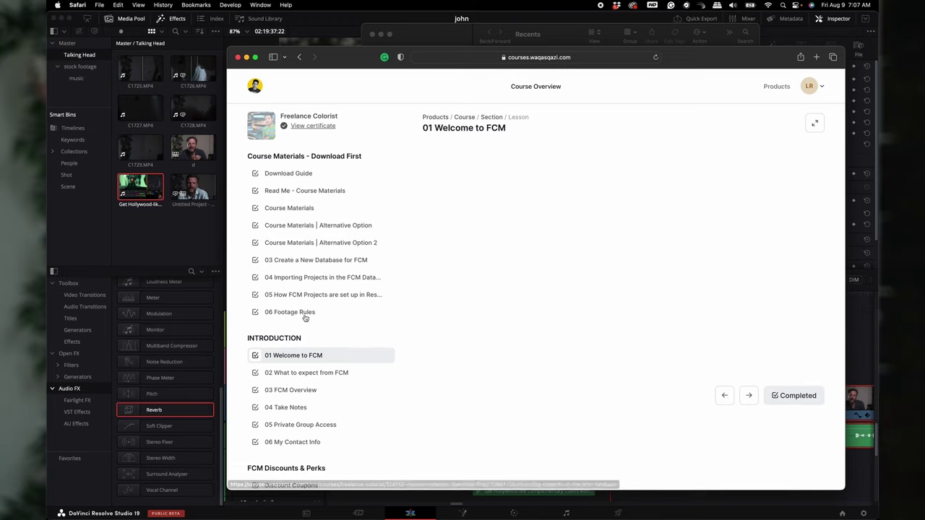
# Look through the Freelance Colorist course's lesson list from the introduction down to the Module 1: CONFORM lessons.
pyautogui.scroll(-3, 300, 383)
pyautogui.scroll(-15, 302, 384)
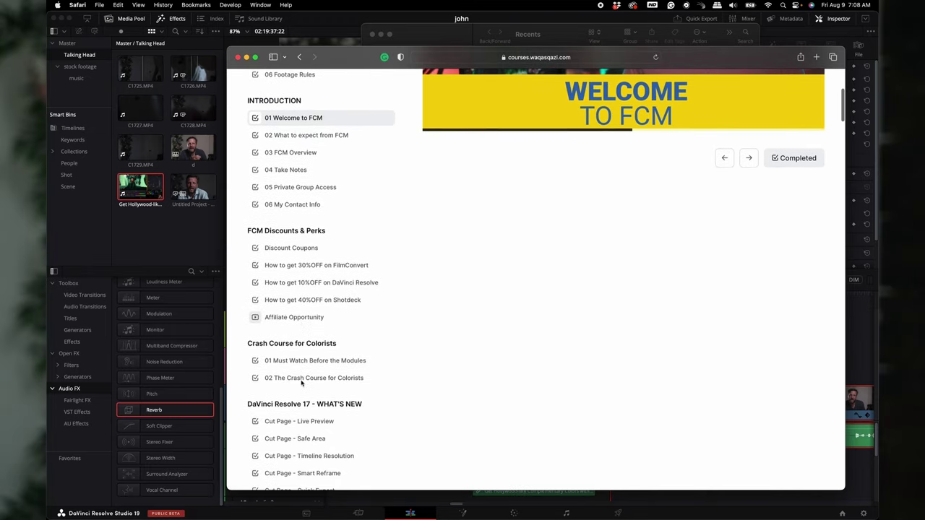
pyautogui.scroll(-10, 302, 384)
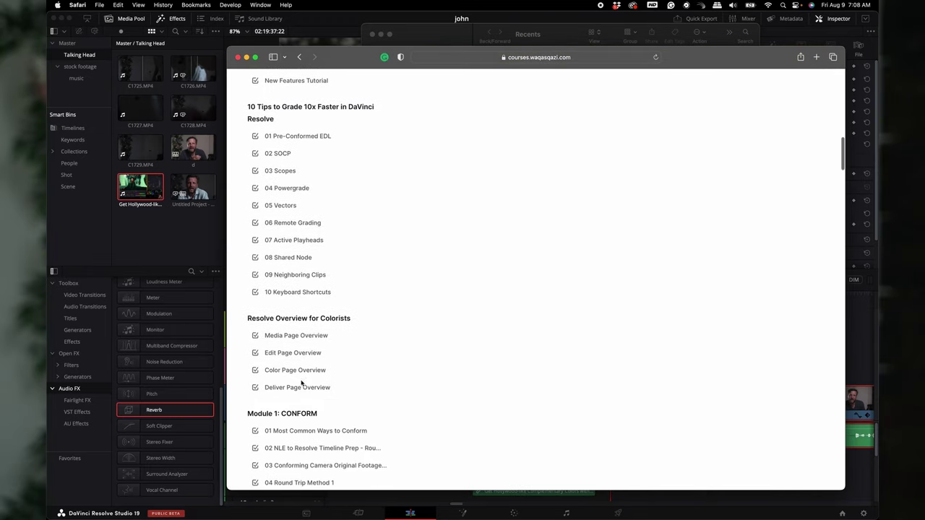
# Go to facebook.com in the browser and search Facebook for "free" to look up the course's group.
pyautogui.click(557, 59)
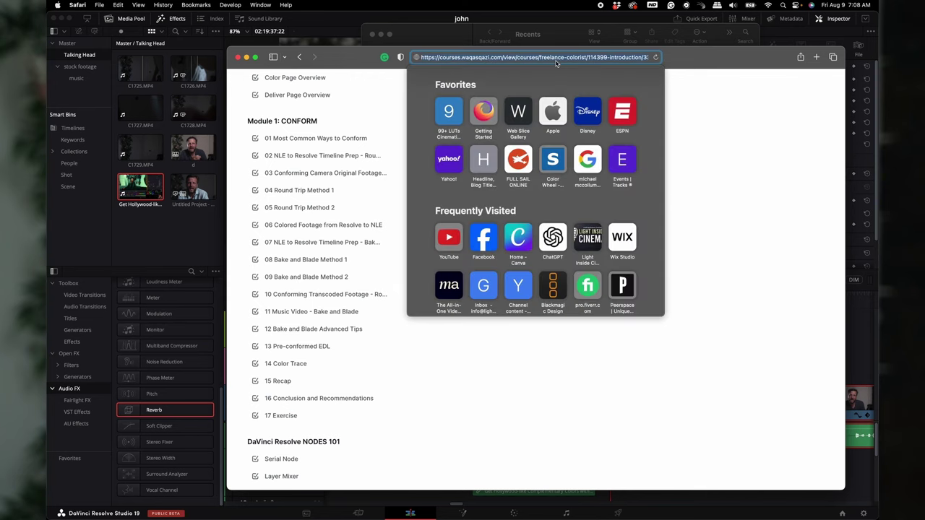
pyautogui.write('facebook.com')
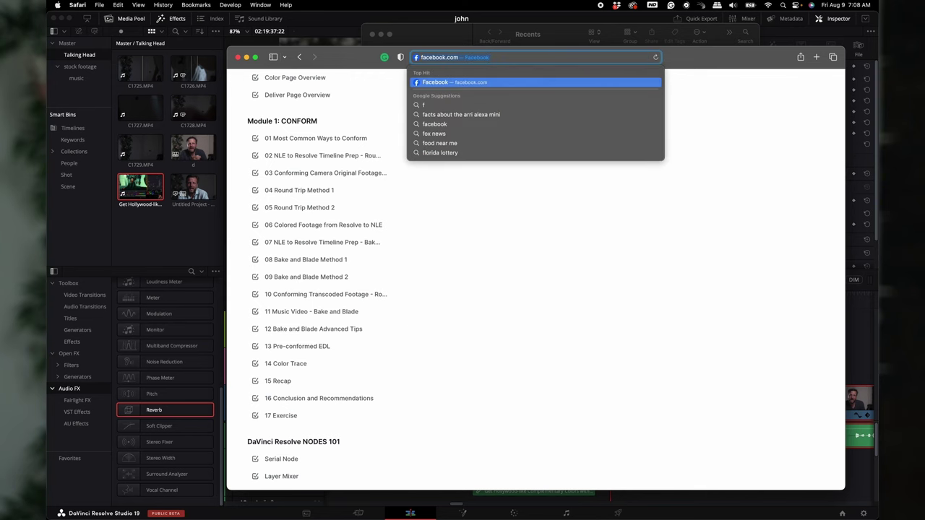
pyautogui.click(540, 83)
pyautogui.click(324, 79)
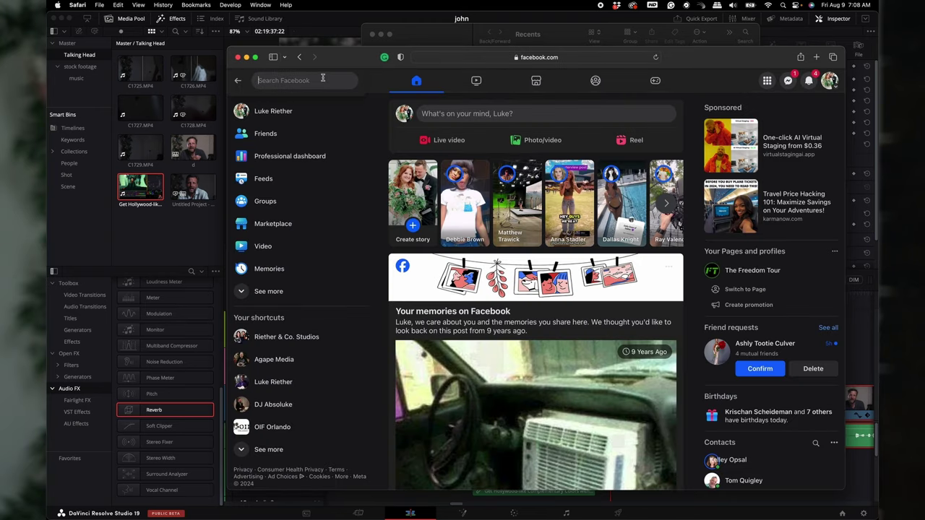
pyautogui.write('free')
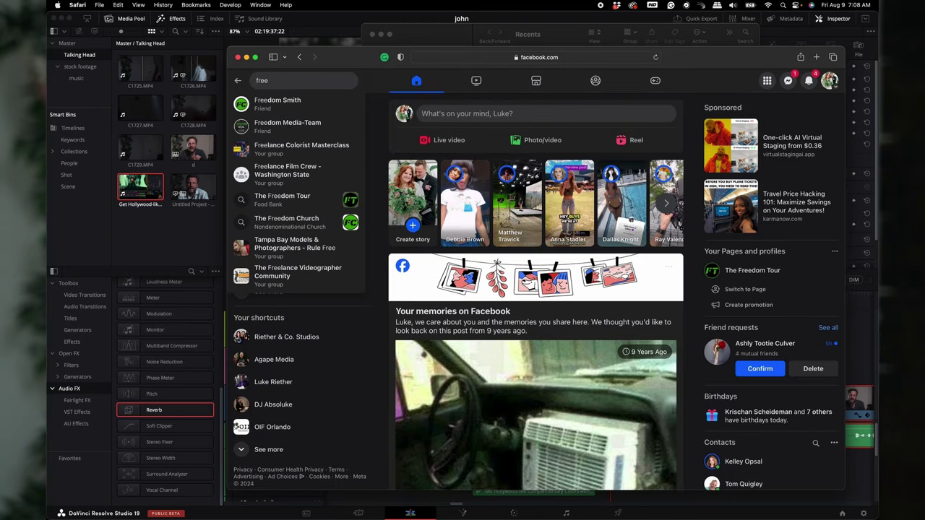
pyautogui.press('Escape')
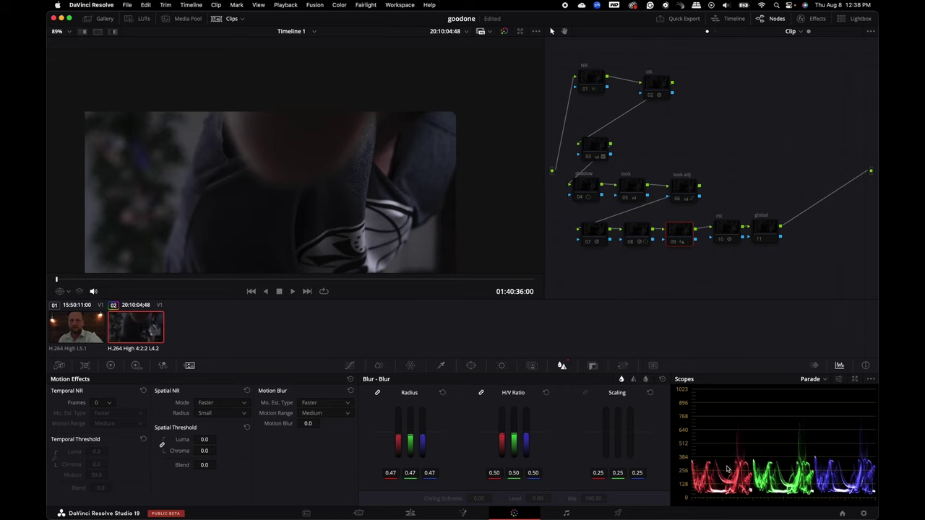
# Go to DaVinci Resolve's Deliver page, browse the available render presets and choose the H.264 Master preset.
pyautogui.click(624, 514)
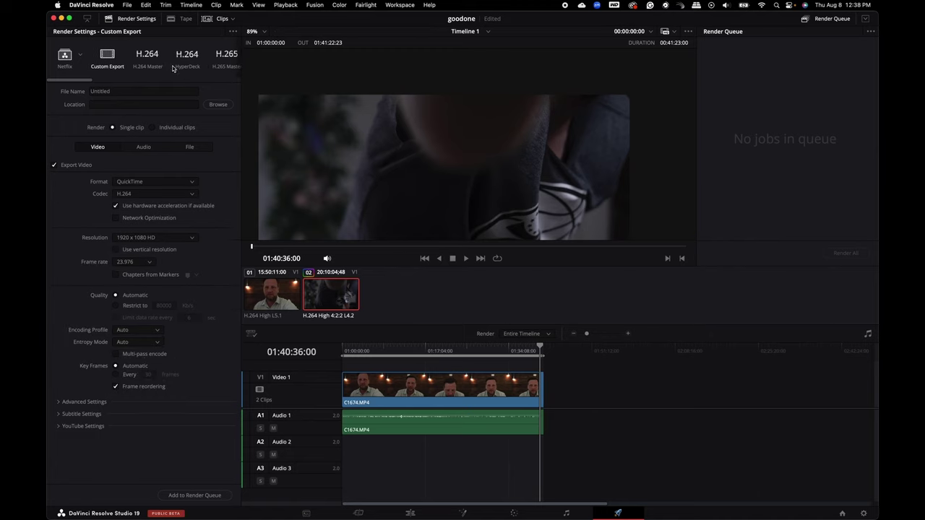
pyautogui.hscroll(2, 188, 69)
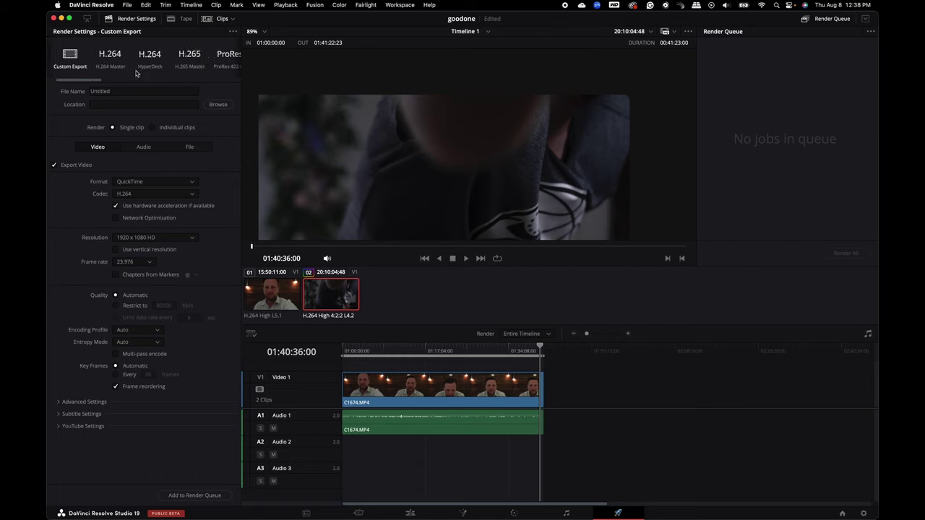
pyautogui.hscroll(3, 141, 69)
pyautogui.hscroll(2, 145, 69)
pyautogui.hscroll(3, 174, 76)
pyautogui.hscroll(-8, 184, 79)
pyautogui.hscroll(3, 184, 80)
pyautogui.hscroll(-3, 144, 72)
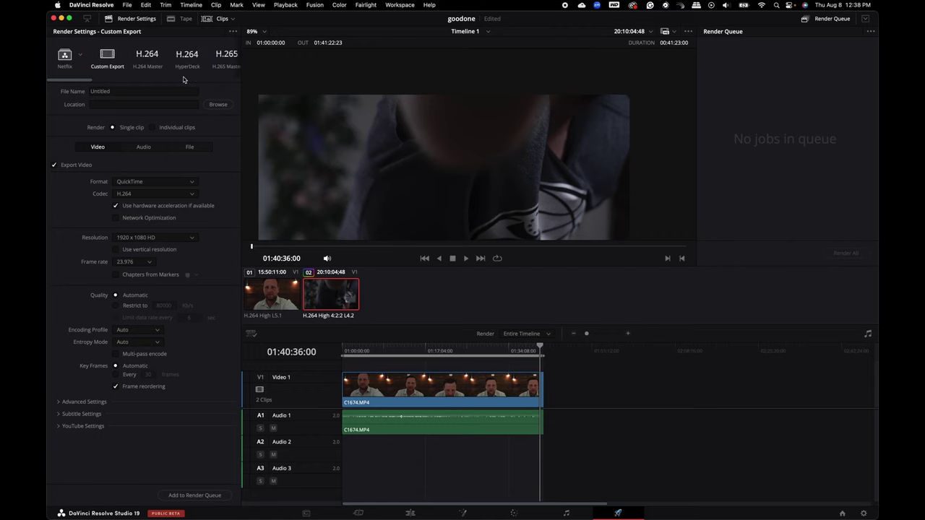
pyautogui.click(147, 55)
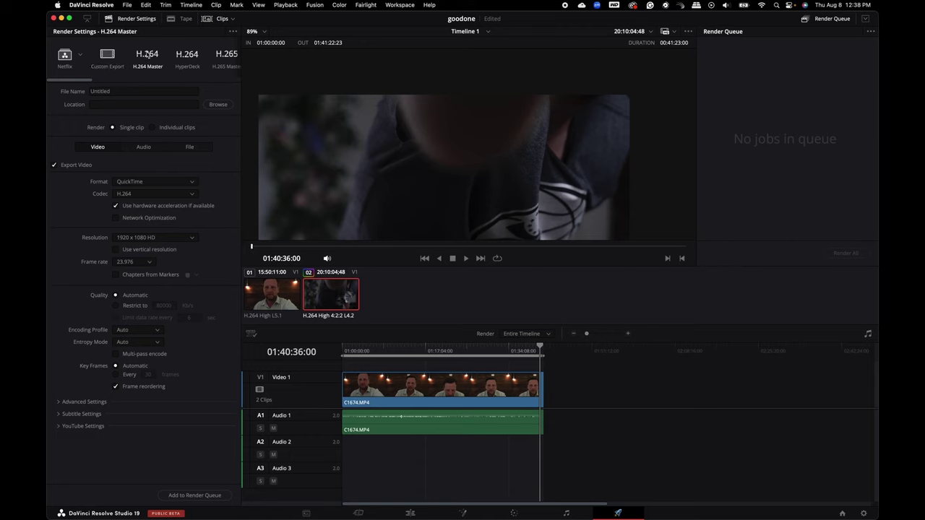